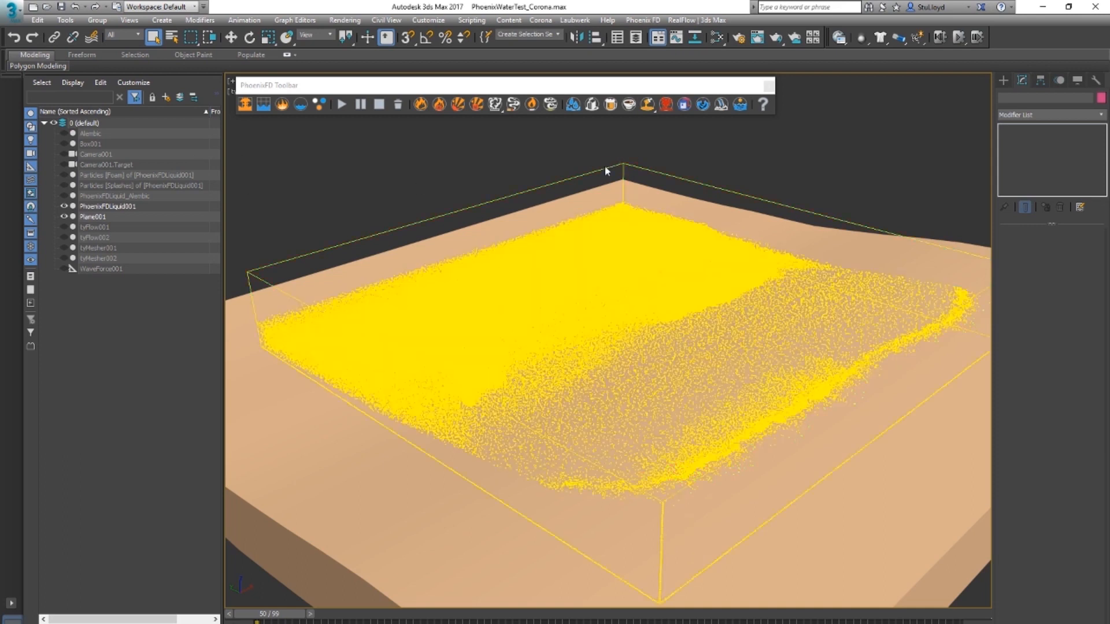
Set the Phoenix liquid simulator's Alembic export type to Mesh and turn on Show Mesh in its preview settings.
{"action": "left_click", "coordinate": [627, 164]}
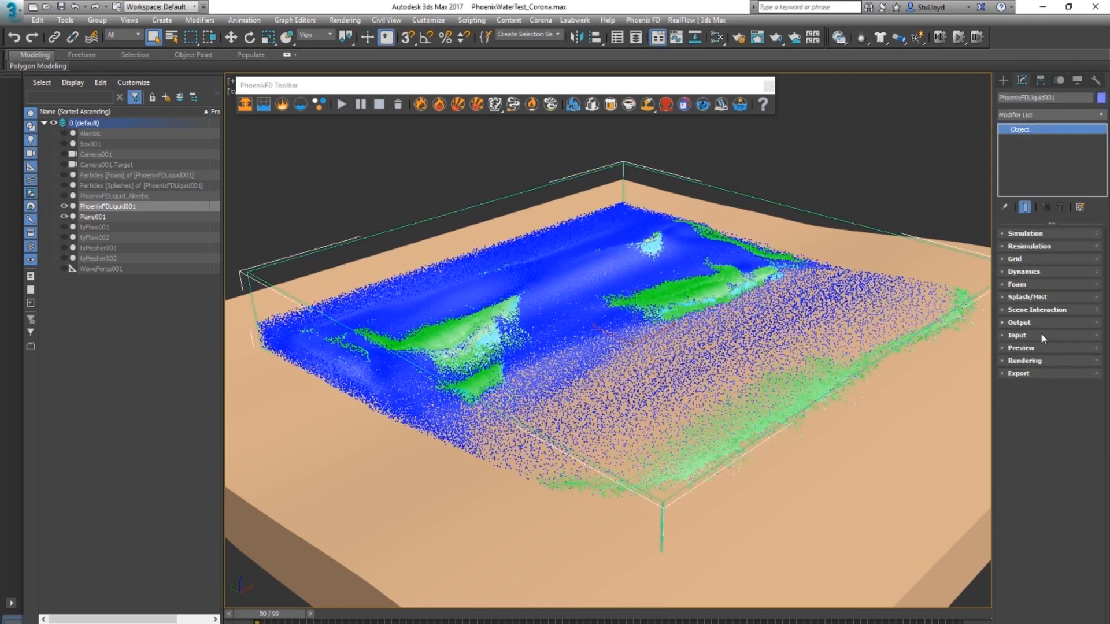
{"action": "left_click", "coordinate": [1008, 374]}
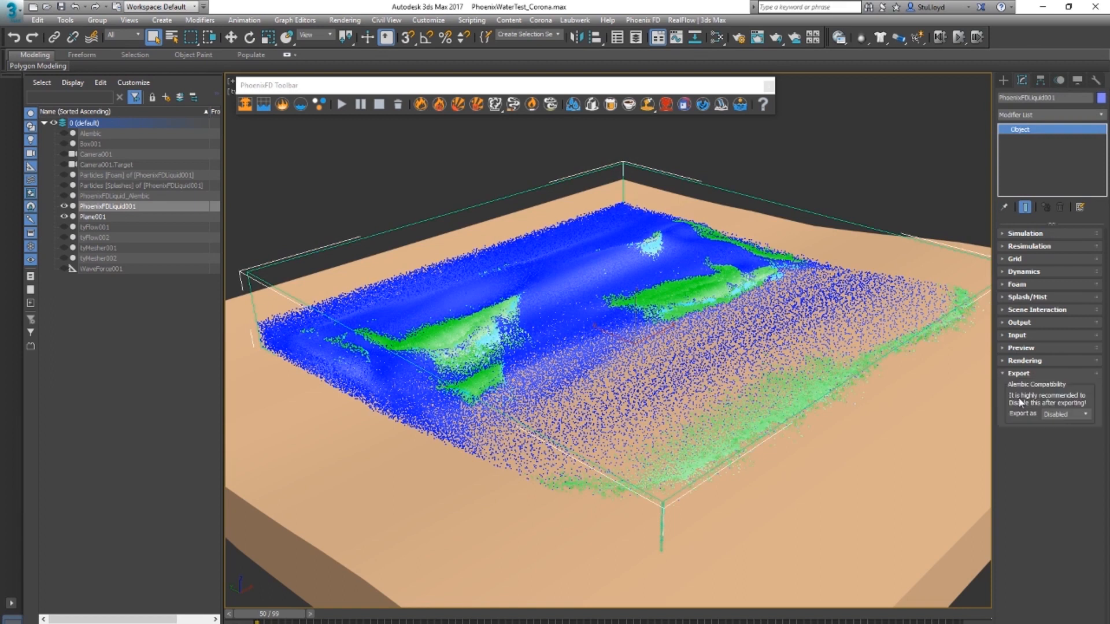
{"action": "left_click", "coordinate": [1085, 416]}
{"action": "left_click", "coordinate": [1003, 348]}
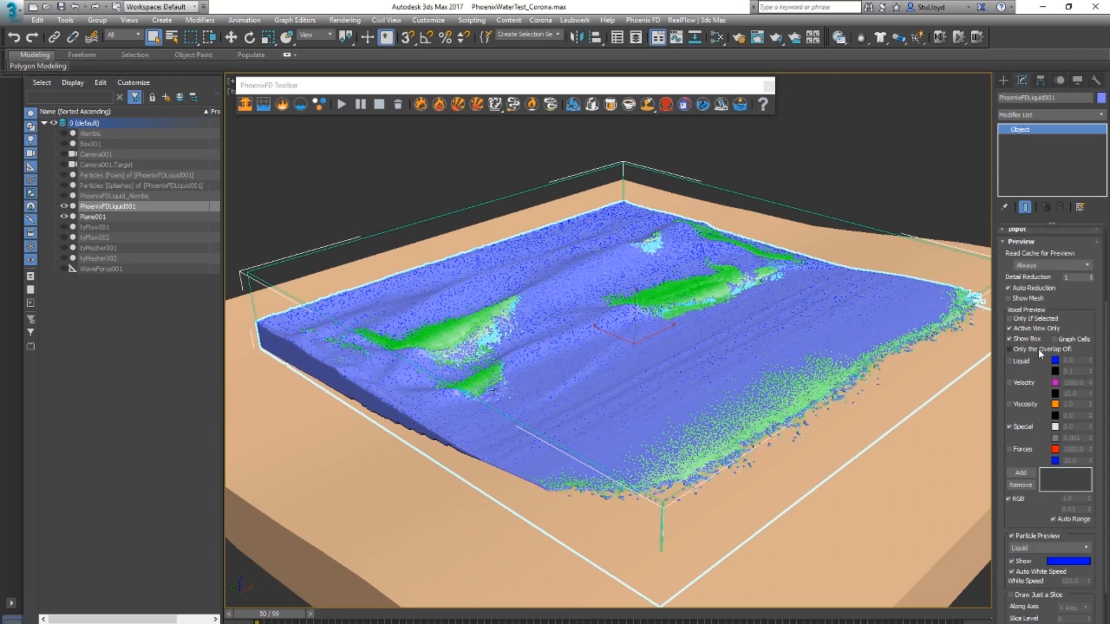
{"action": "left_click", "coordinate": [1009, 299]}
Locate the command for exporting only the selected objects, without running it.
{"action": "left_click", "coordinate": [13, 11]}
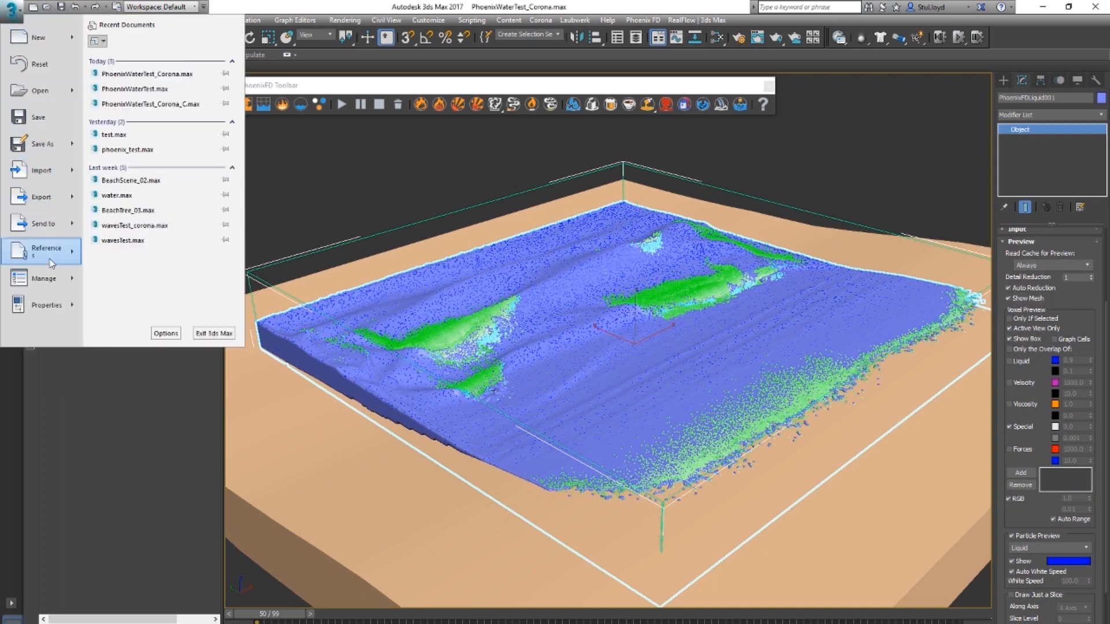
{"action": "mouse_move", "coordinate": [44, 202]}
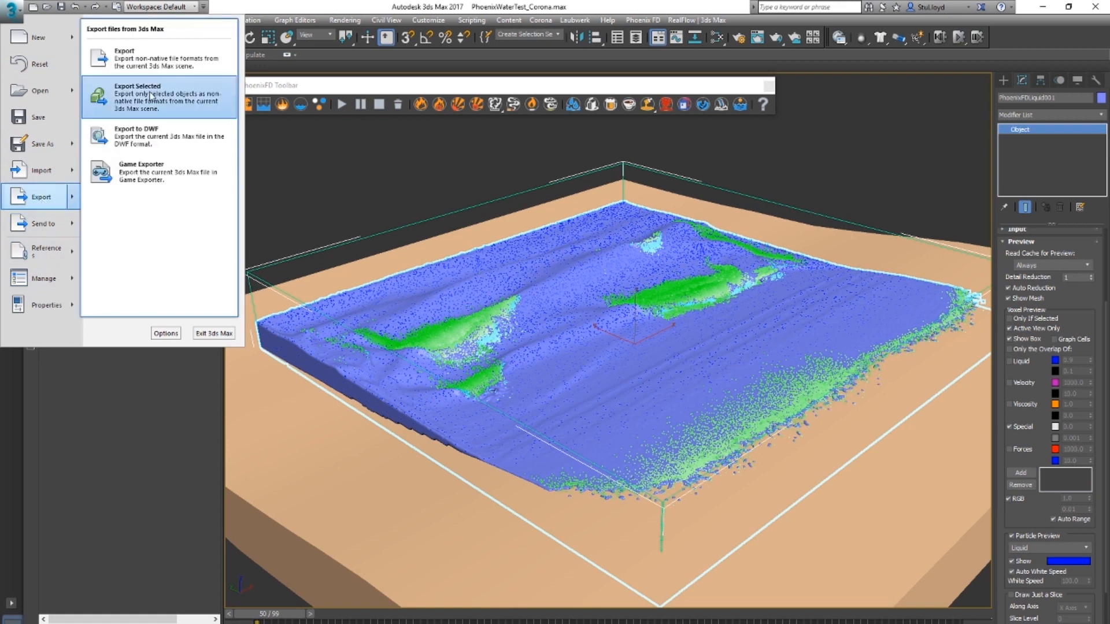
{"action": "left_click", "coordinate": [313, 4]}
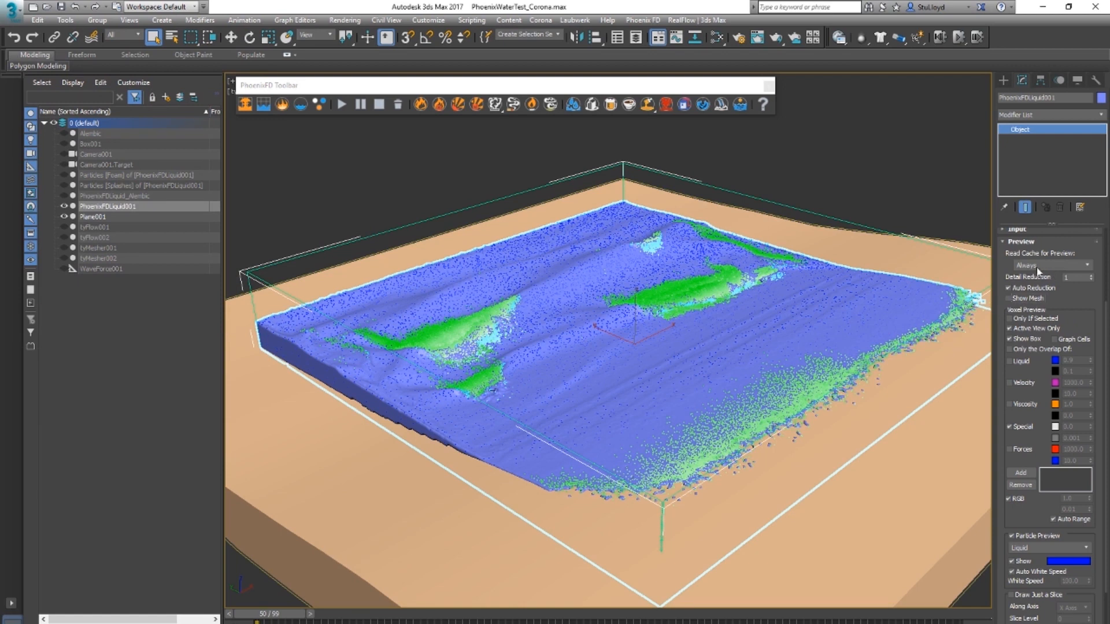
Switch the liquid simulator's Alembic export type to Particles and finally back to Disabled.
{"action": "left_click", "coordinate": [1007, 242]}
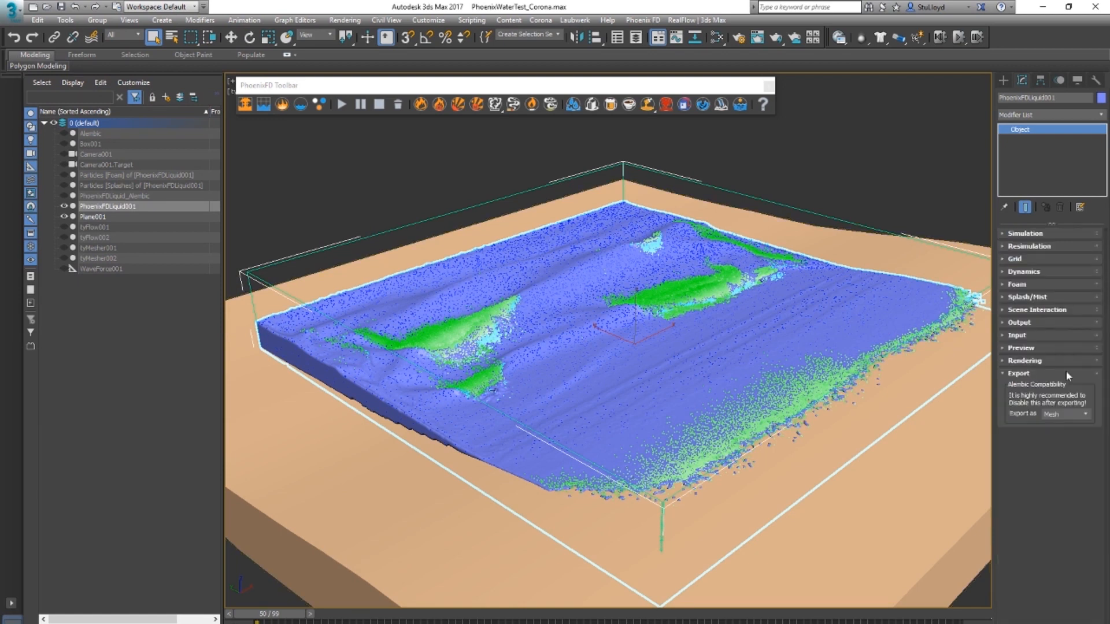
{"action": "left_click", "coordinate": [1083, 413]}
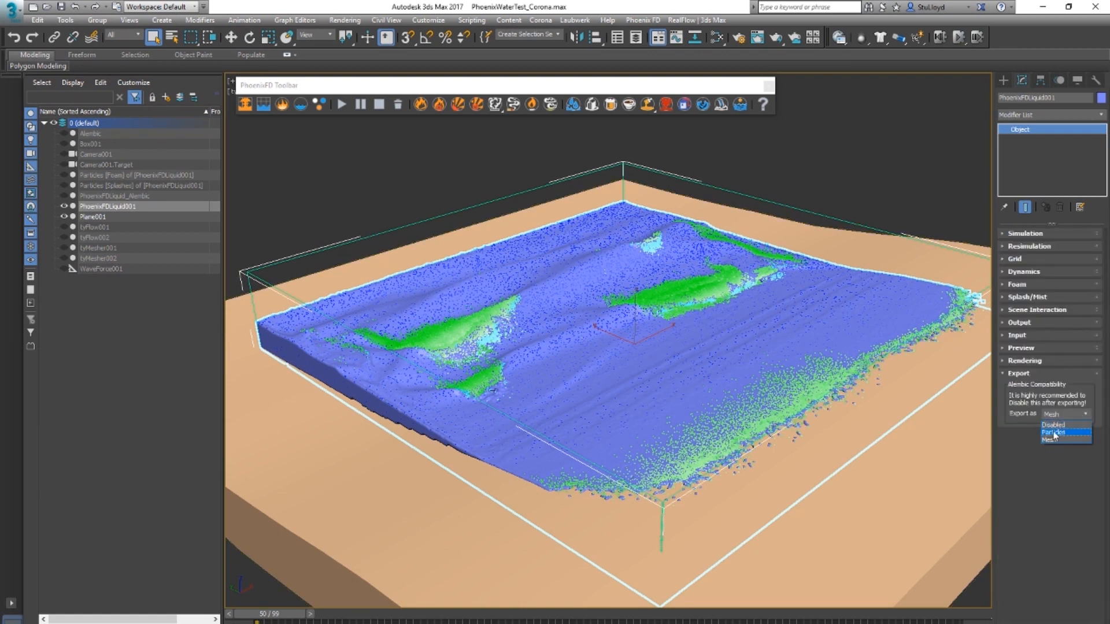
{"action": "left_click", "coordinate": [1057, 433]}
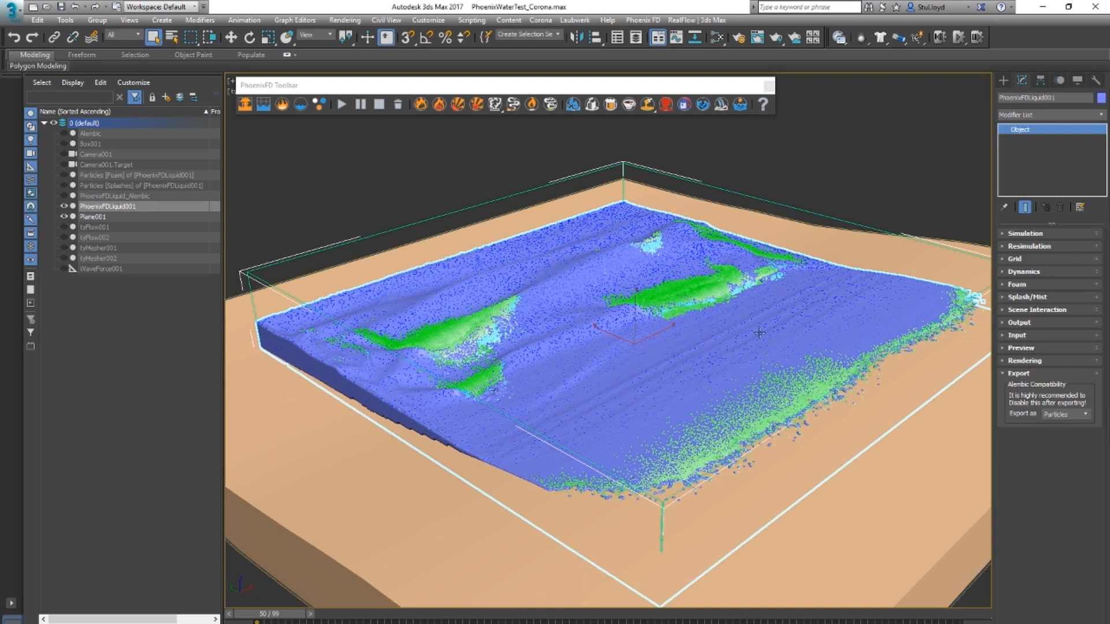
{"action": "left_click", "coordinate": [1085, 415]}
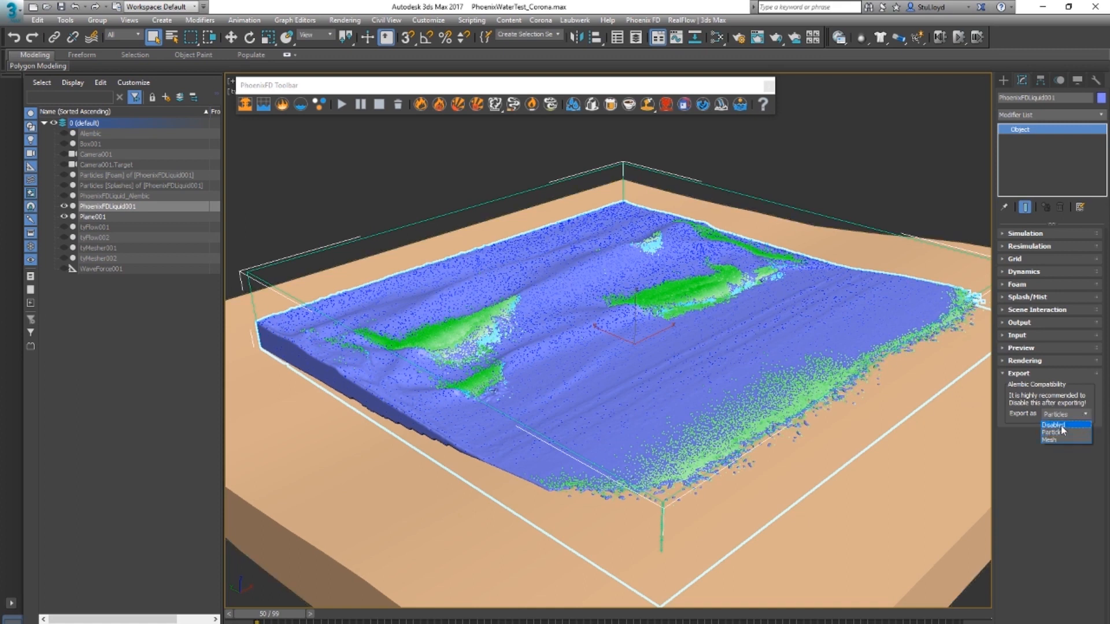
{"action": "left_click", "coordinate": [1003, 373]}
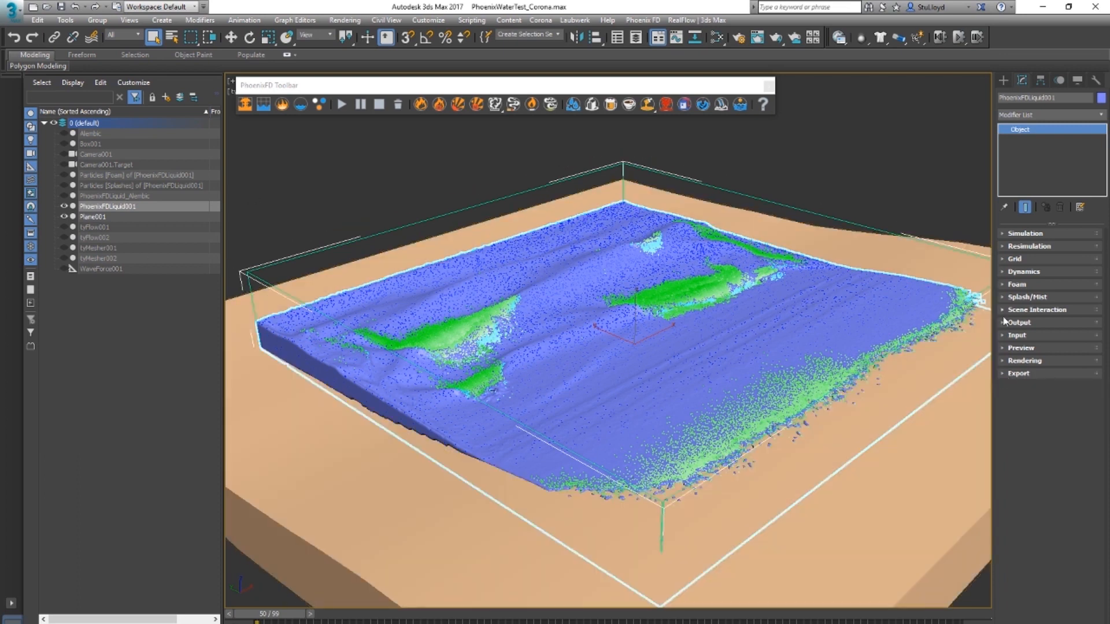
Deselect the simulator, hide PhoenixFDLiquid001 and unhide the PhoenixFDLiquid_Alembic mesh.
{"action": "left_click", "coordinate": [813, 228]}
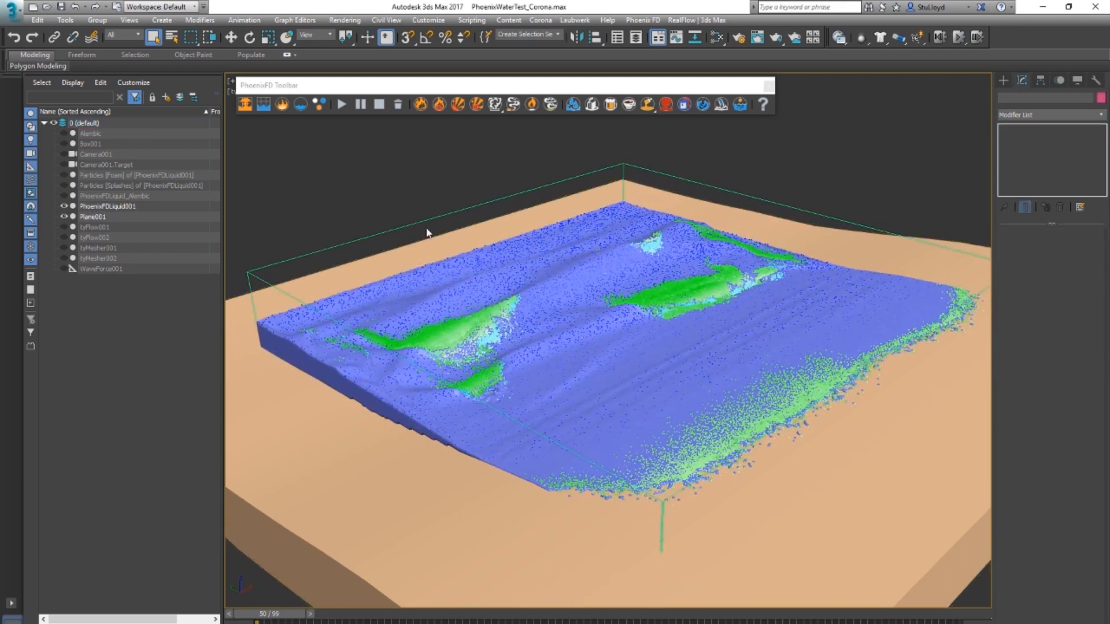
{"action": "left_click", "coordinate": [64, 205]}
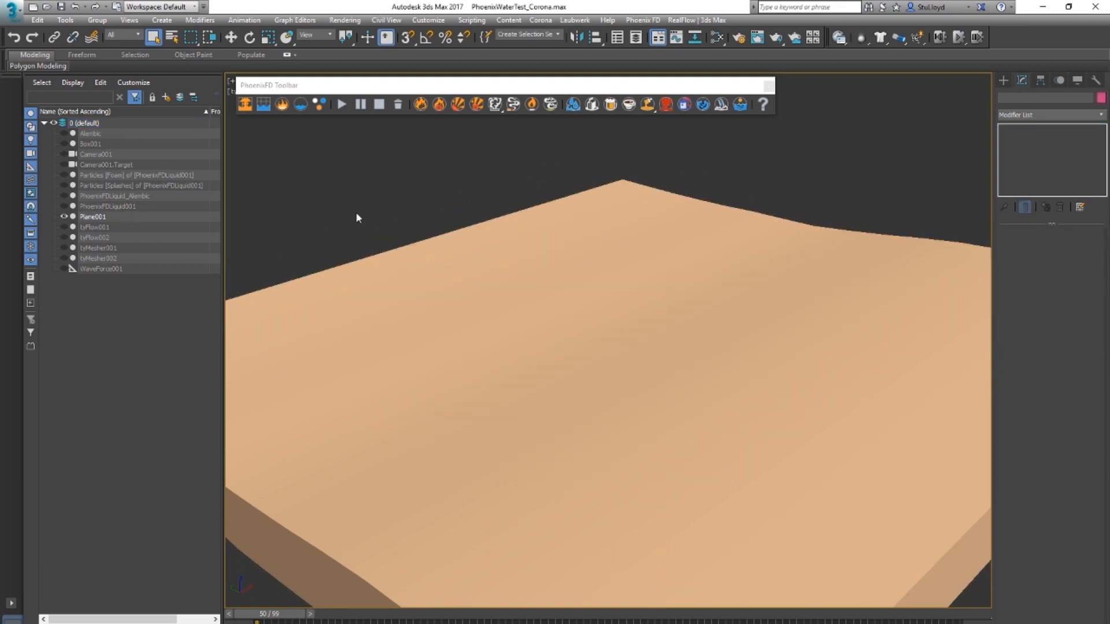
{"action": "left_click", "coordinate": [64, 196]}
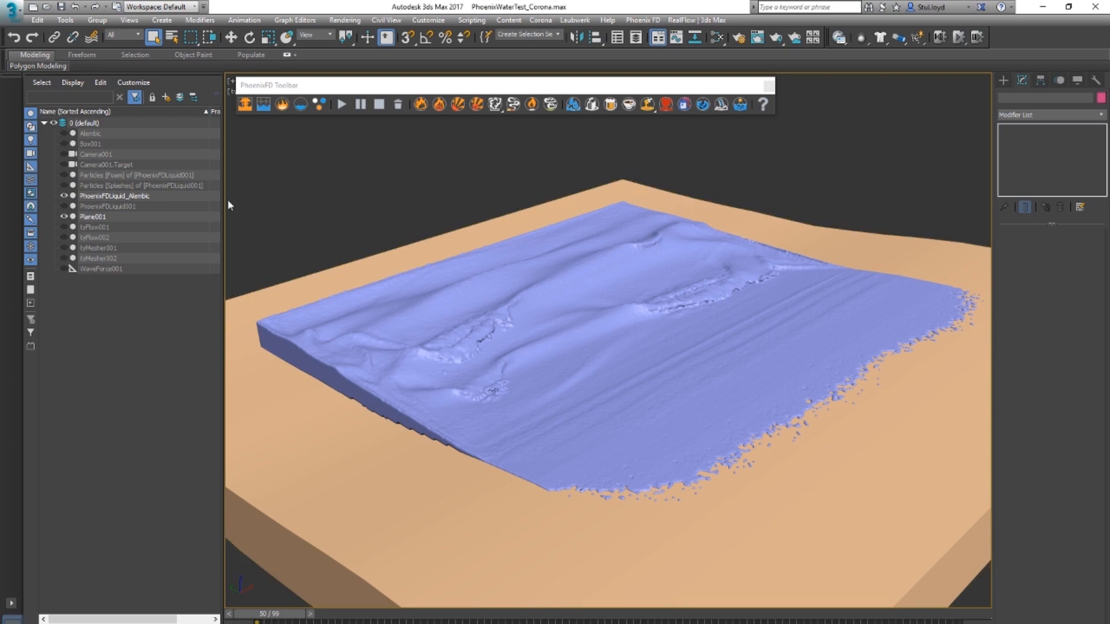
Create a tyFlow object in the empty space behind the terrain and open its editor.
{"action": "left_click", "coordinate": [1003, 85]}
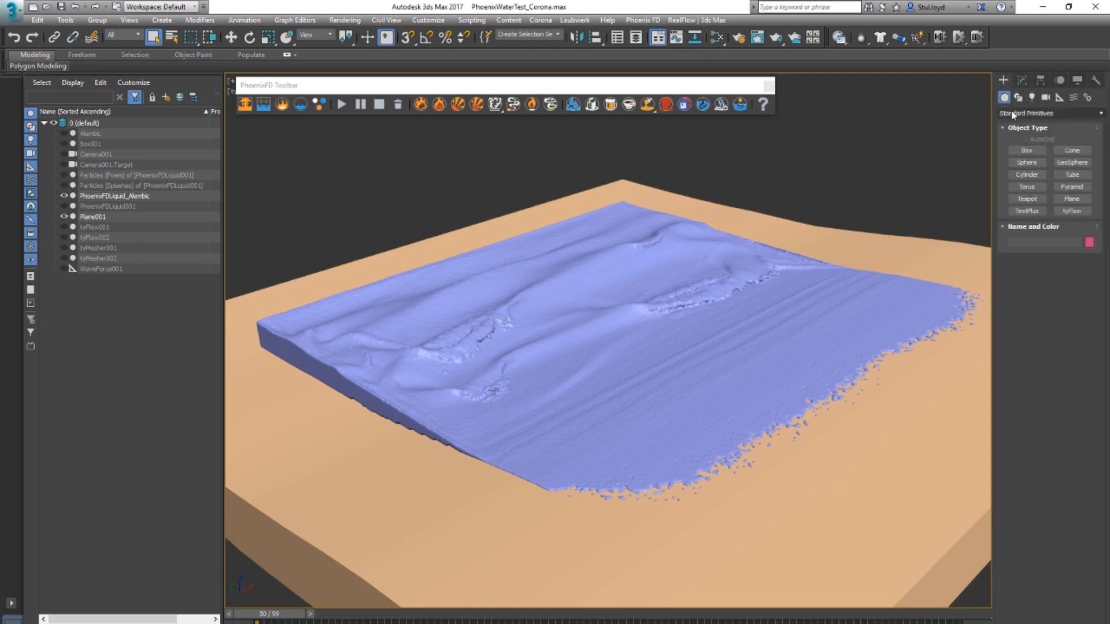
{"action": "left_click", "coordinate": [1070, 211]}
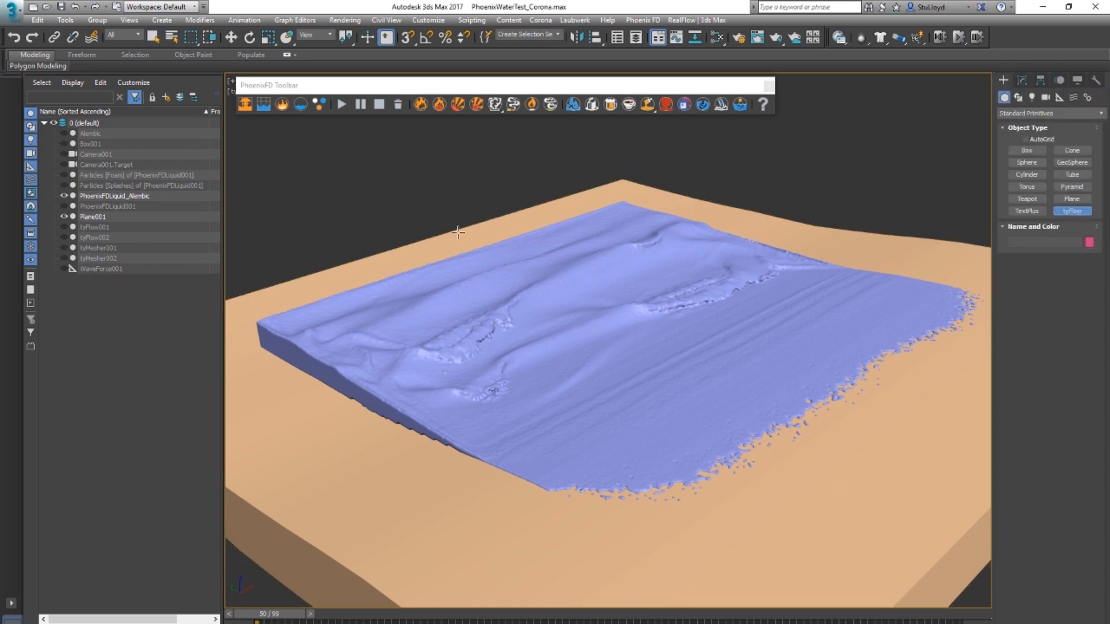
{"action": "left_click", "coordinate": [358, 201]}
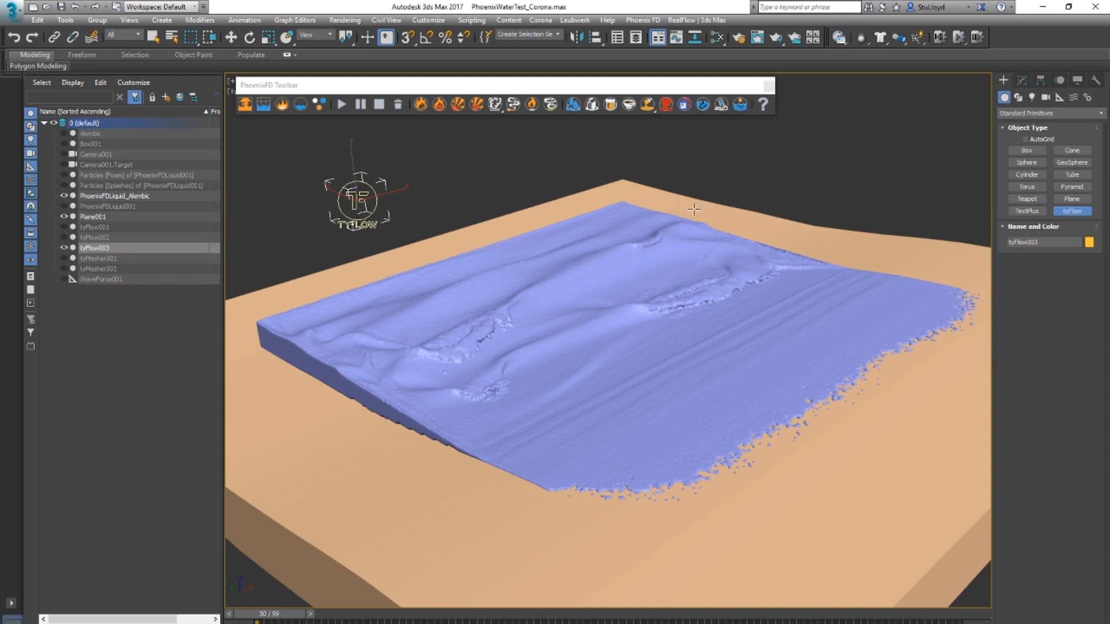
{"action": "key", "text": "w"}
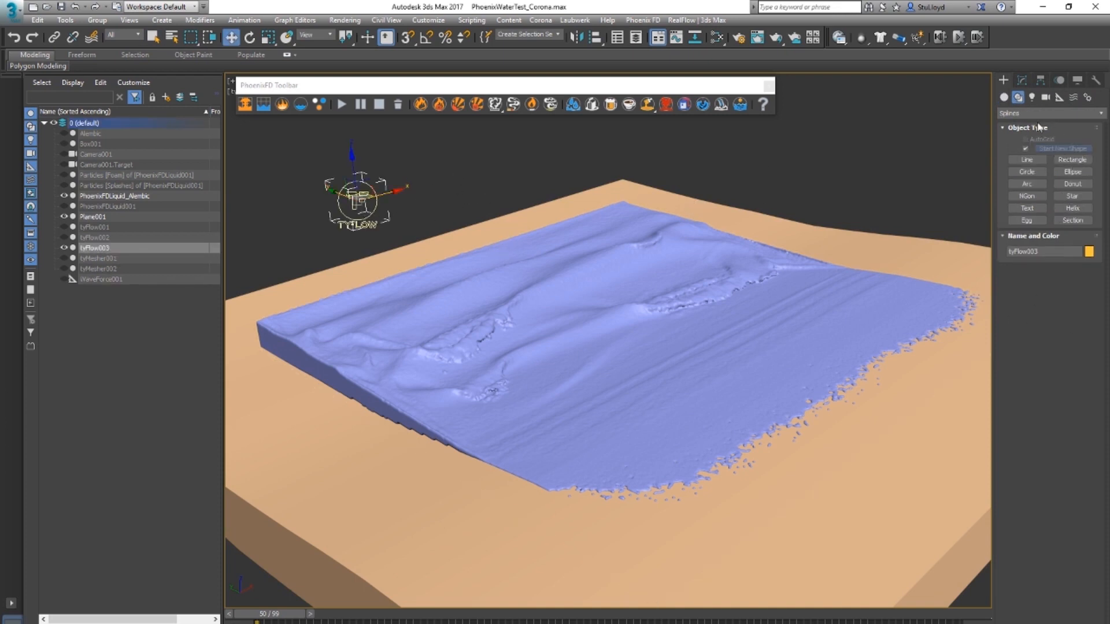
{"action": "left_click", "coordinate": [1022, 80]}
{"action": "left_click", "coordinate": [1048, 260]}
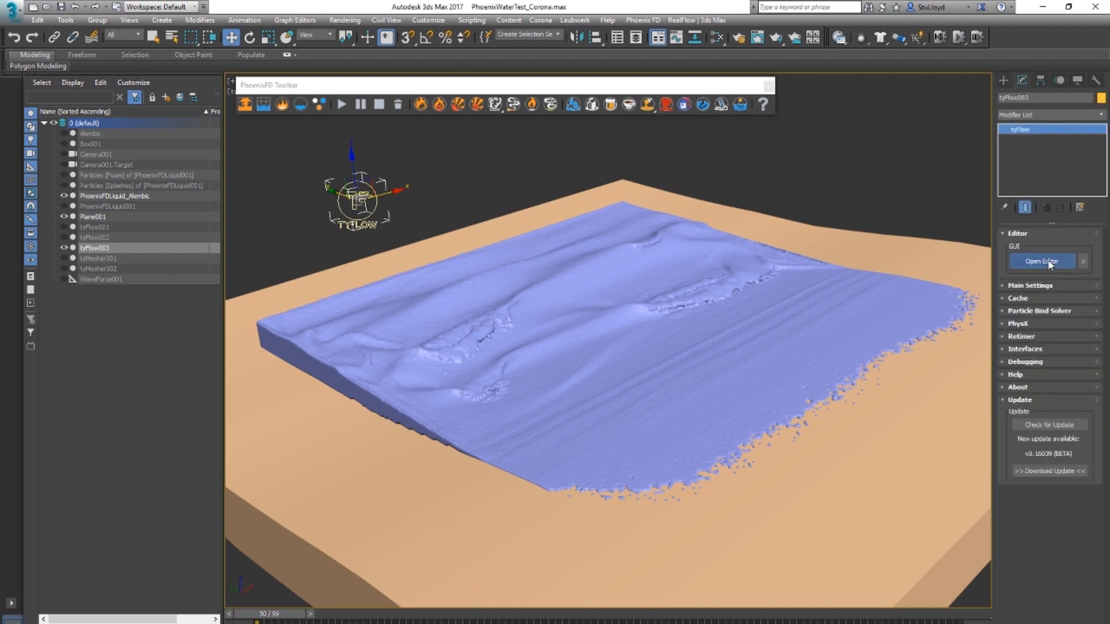
Read the descriptions of the Birth Fluid, Fluid Force and Fluid Properties operators in the tyFlow editor.
{"action": "left_click_drag", "start_coordinate": [490, 112], "coordinate": [694, 141]}
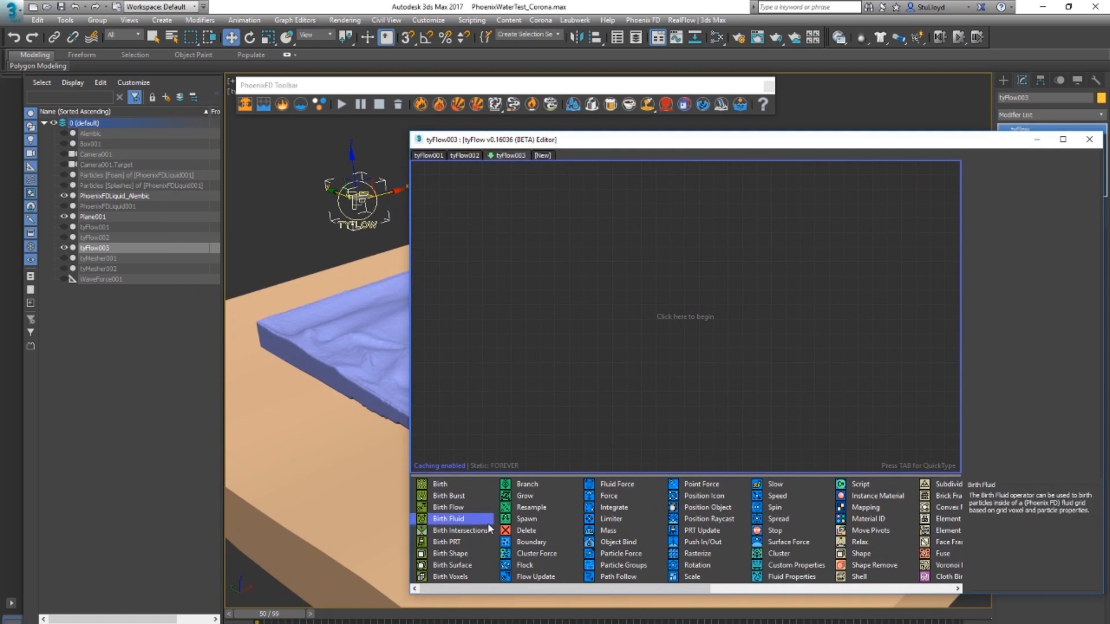
{"action": "left_click", "coordinate": [606, 484]}
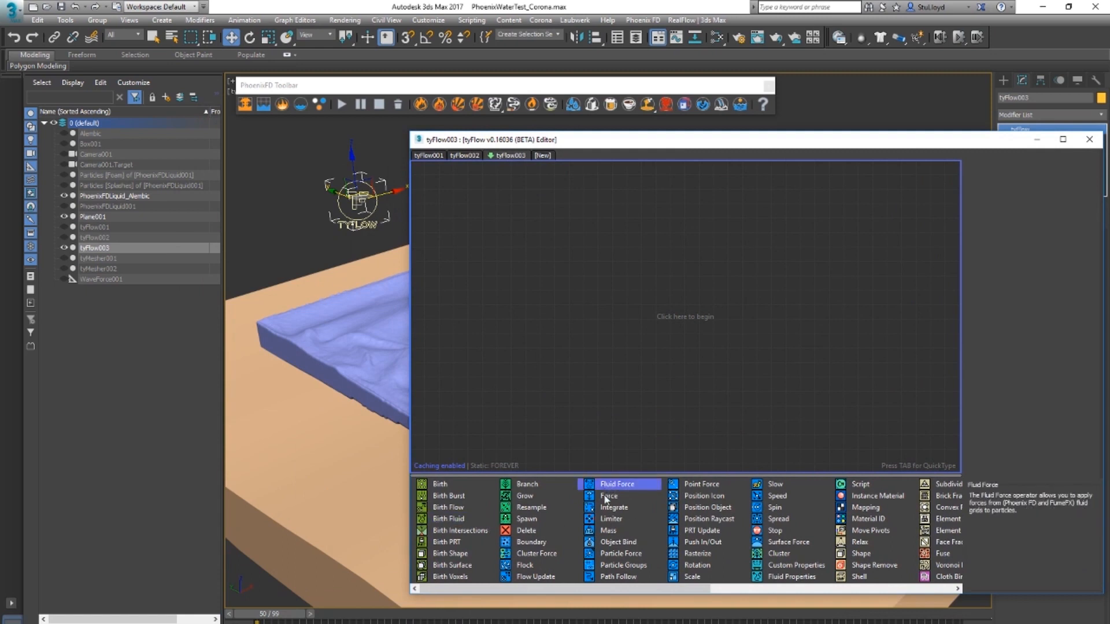
{"action": "left_click", "coordinate": [783, 578]}
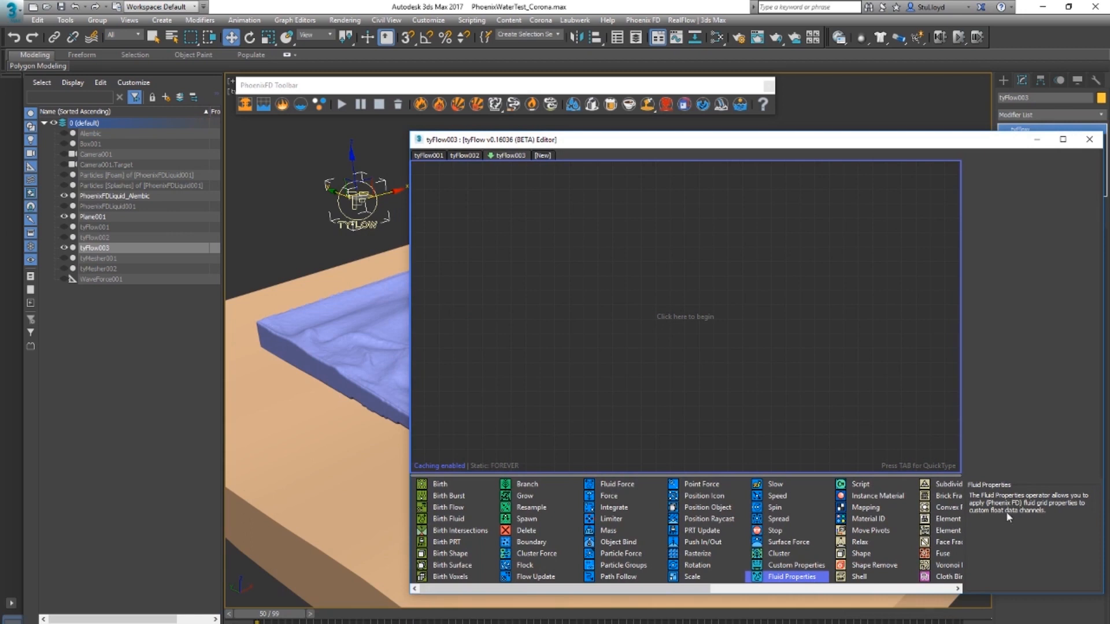
Add a Birth Fluid operator as a new event and assign PhoenixFDLiquid001 as its fluid source.
{"action": "left_click_drag", "start_coordinate": [611, 145], "coordinate": [716, 186]}
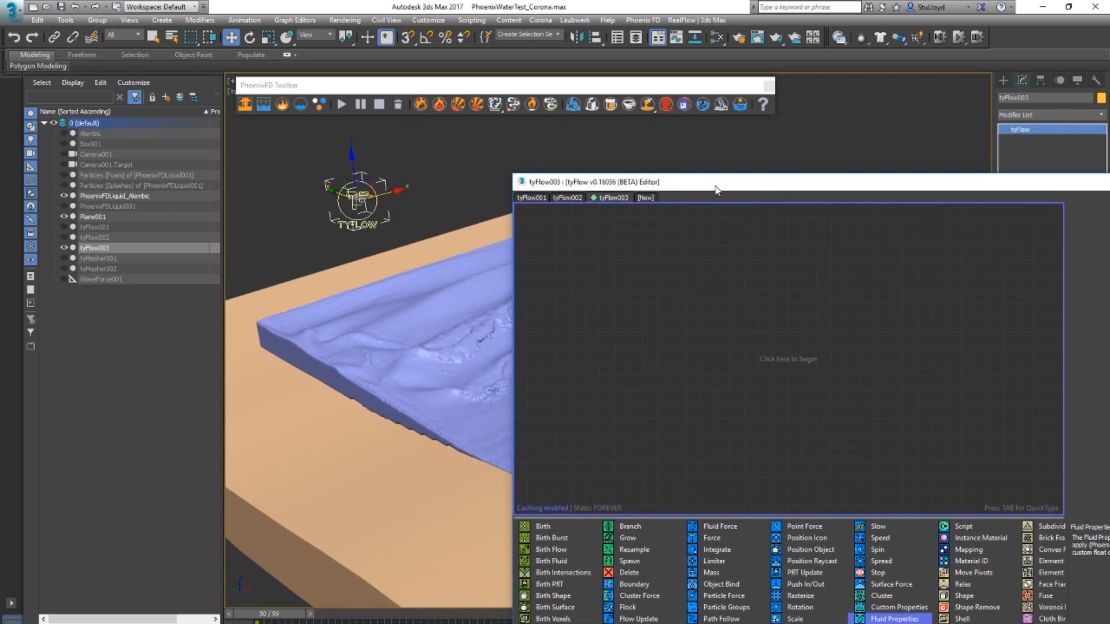
{"action": "left_click_drag", "start_coordinate": [547, 563], "coordinate": [751, 324]}
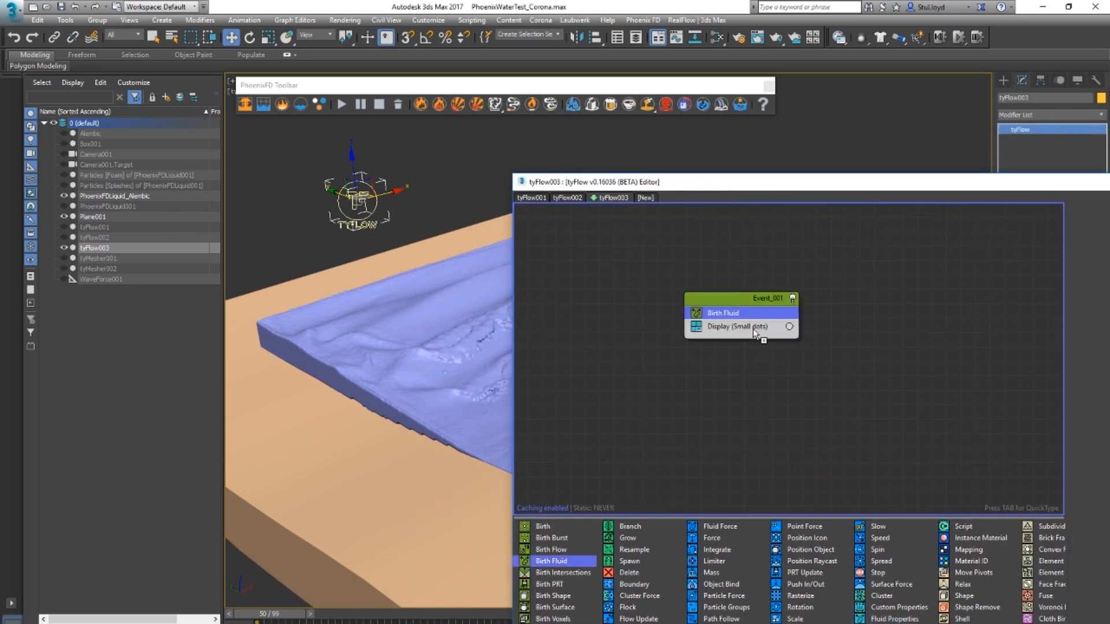
{"action": "left_click_drag", "start_coordinate": [783, 187], "coordinate": [586, 195]}
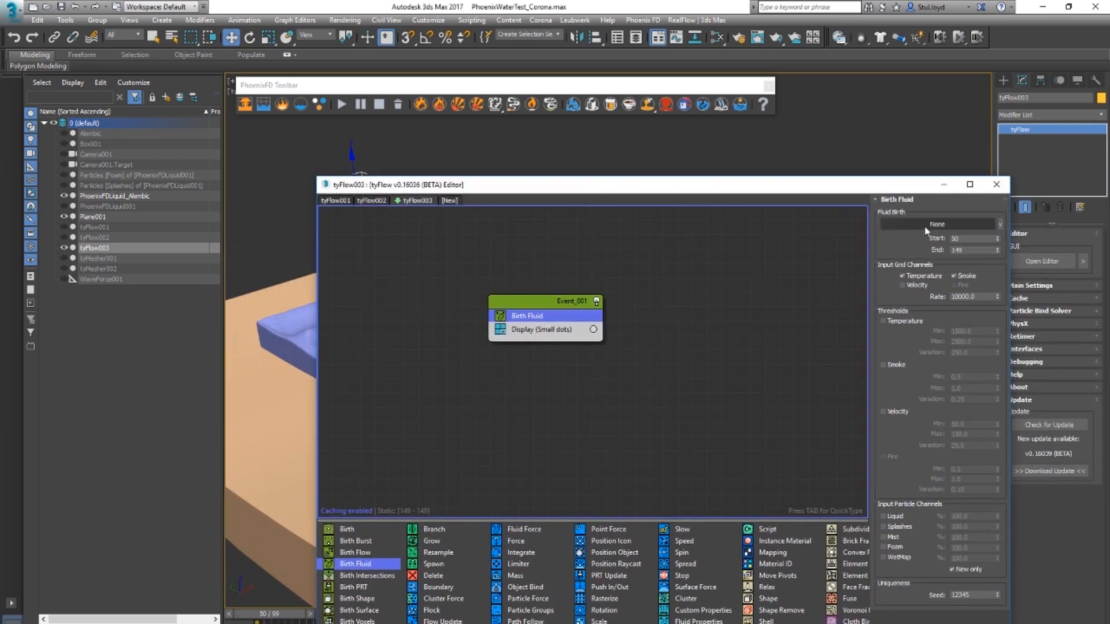
{"action": "left_click", "coordinate": [921, 225]}
{"action": "left_click", "coordinate": [134, 207]}
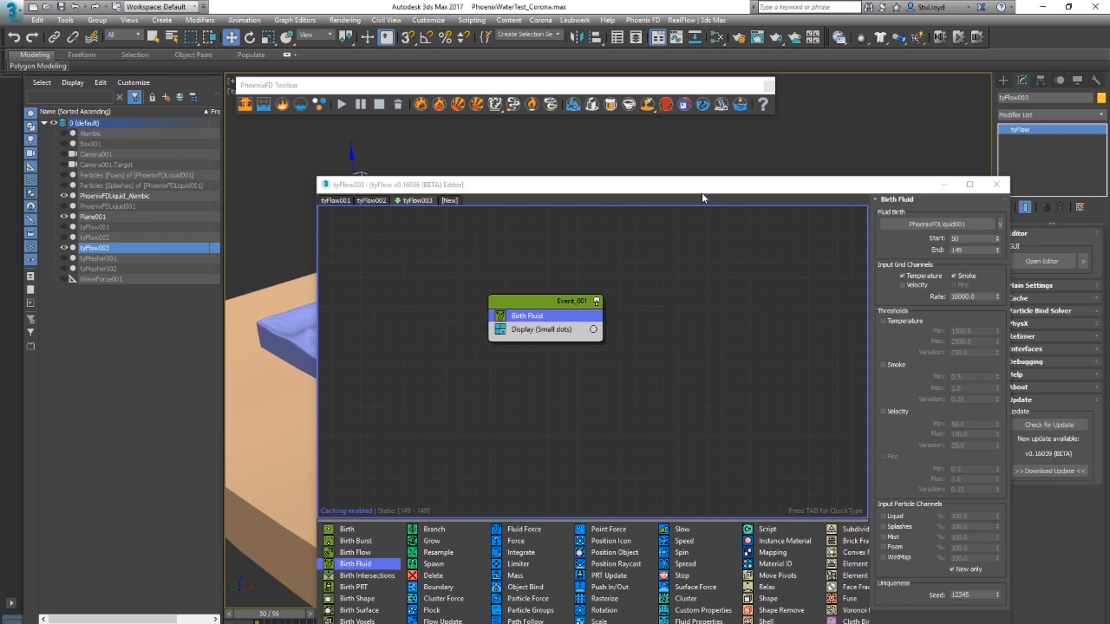
Disable the Birth Fluid's Temperature and Smoke grid channels and enable its Splashes particle channel.
{"action": "left_click_drag", "start_coordinate": [703, 198], "coordinate": [768, 181]}
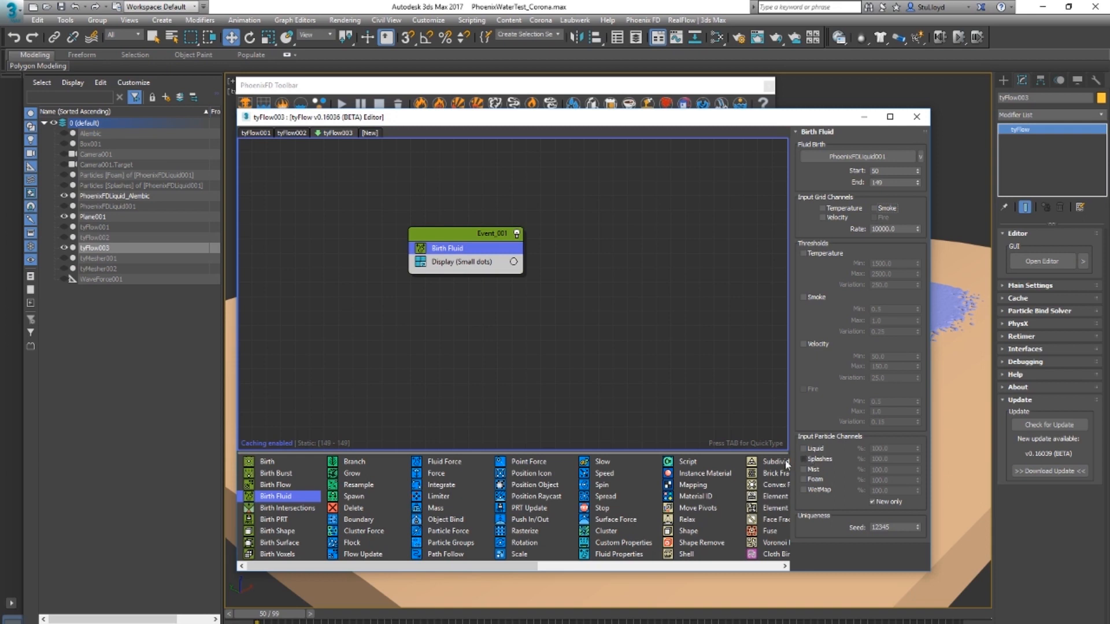
{"action": "left_click", "coordinate": [804, 460]}
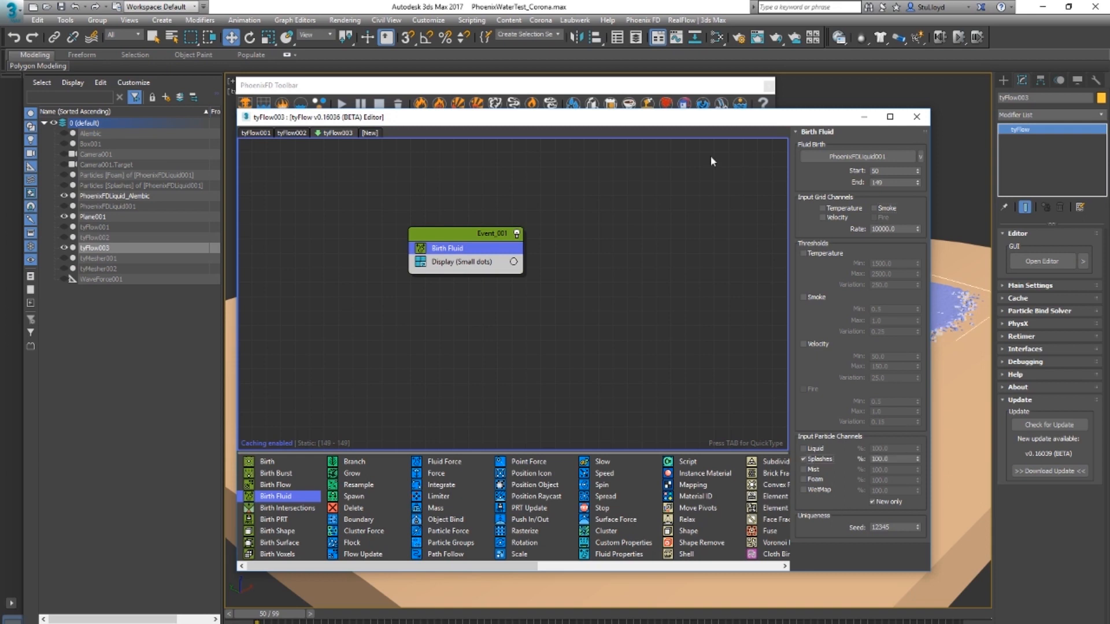
{"action": "left_click_drag", "start_coordinate": [704, 117], "coordinate": [730, 447]}
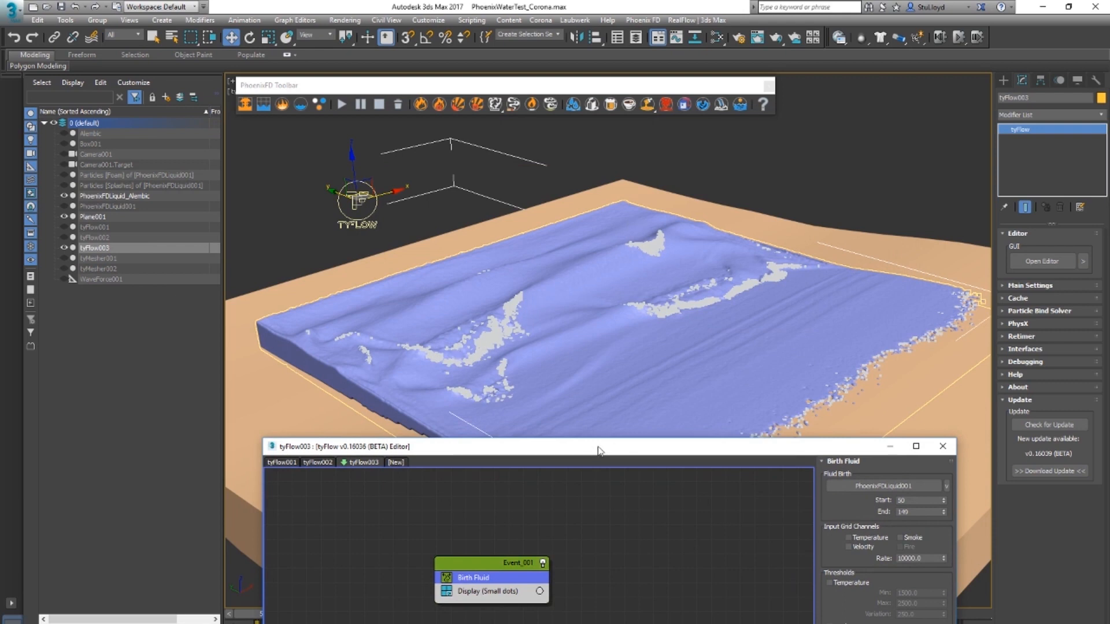
Examine the Birth Fluid's New only option alongside the splash particles on the water mesh in the viewport.
{"action": "left_click_drag", "start_coordinate": [599, 451], "coordinate": [628, 154]}
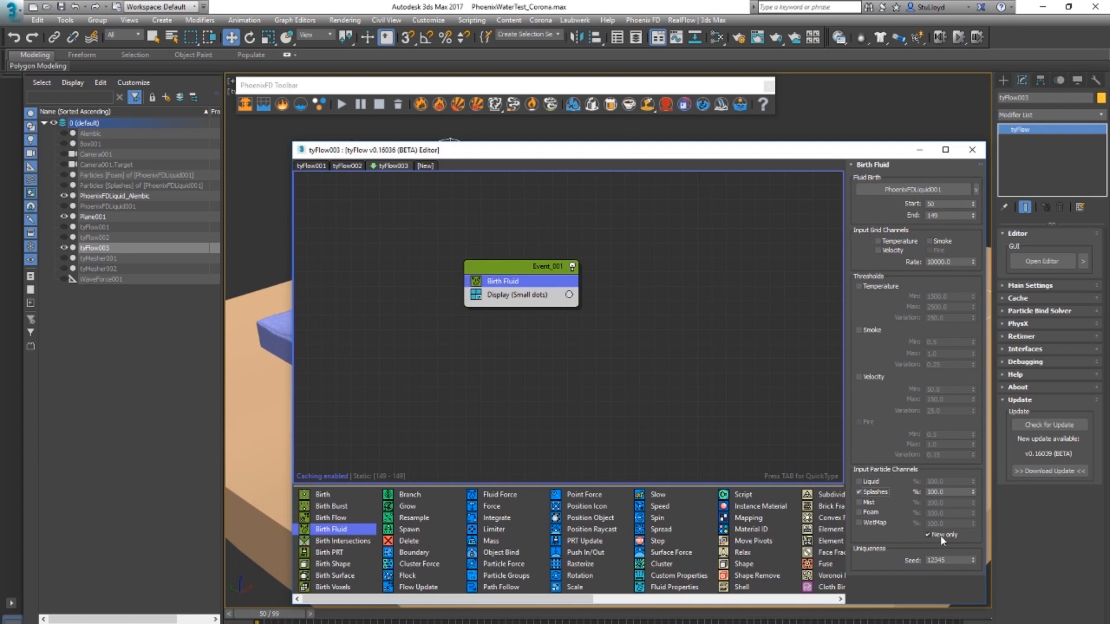
{"action": "left_click_drag", "start_coordinate": [587, 149], "coordinate": [777, 321]}
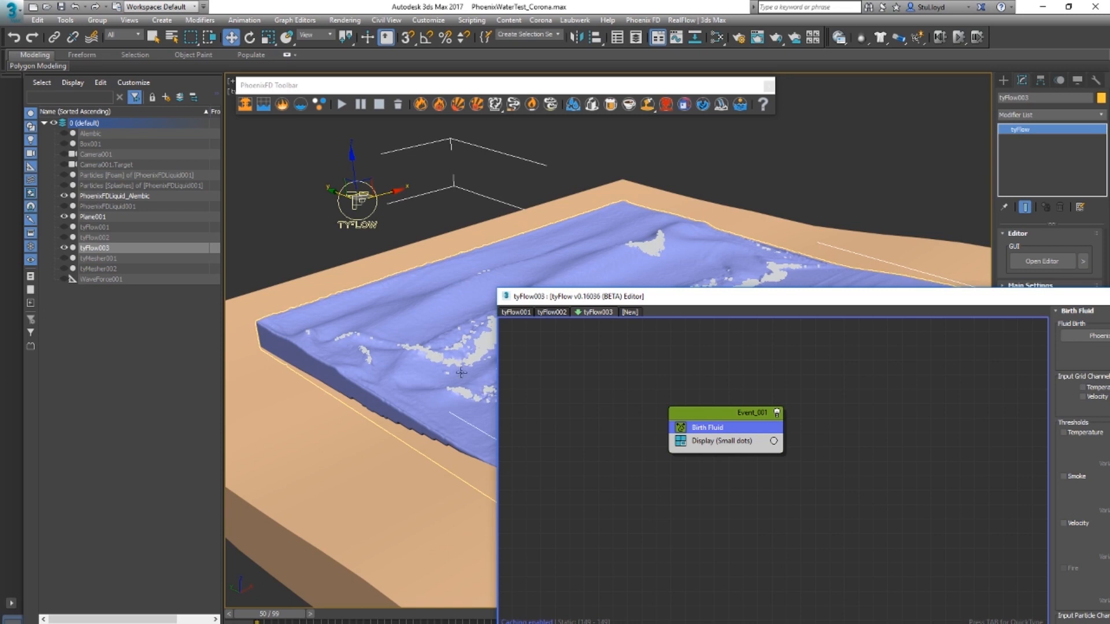
{"action": "left_click_drag", "start_coordinate": [659, 297], "coordinate": [475, 161]}
{"action": "mouse_move", "coordinate": [552, 164]}
{"action": "left_mouse_down"}
{"action": "mouse_move", "coordinate": [530, 156]}
{"action": "mouse_move", "coordinate": [541, 154]}
{"action": "left_mouse_up"}
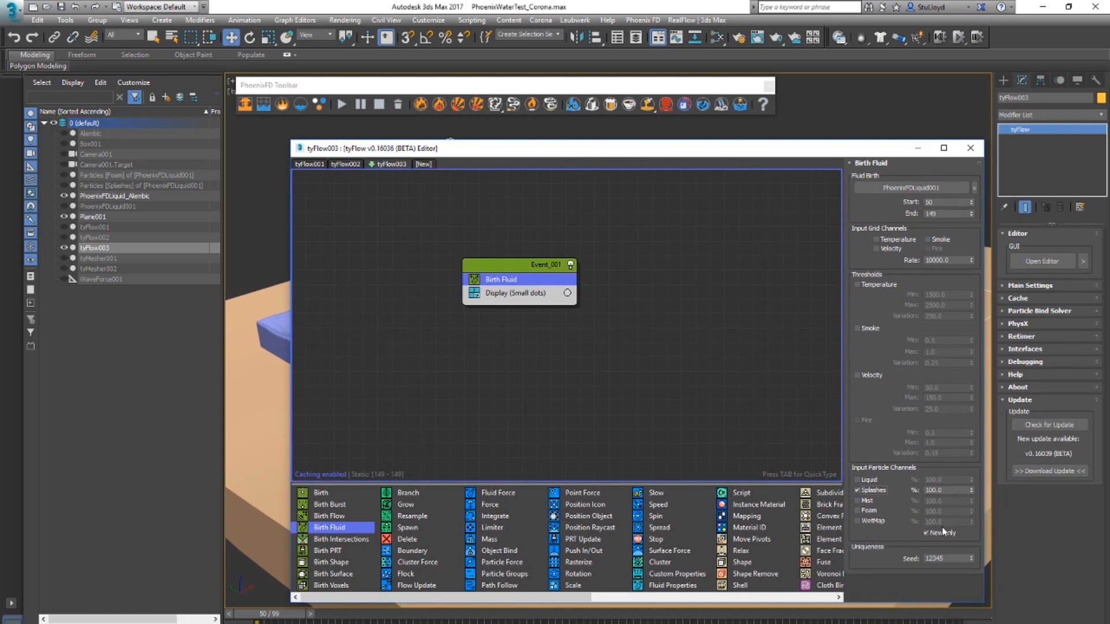
{"action": "left_click_drag", "start_coordinate": [670, 159], "coordinate": [655, 444]}
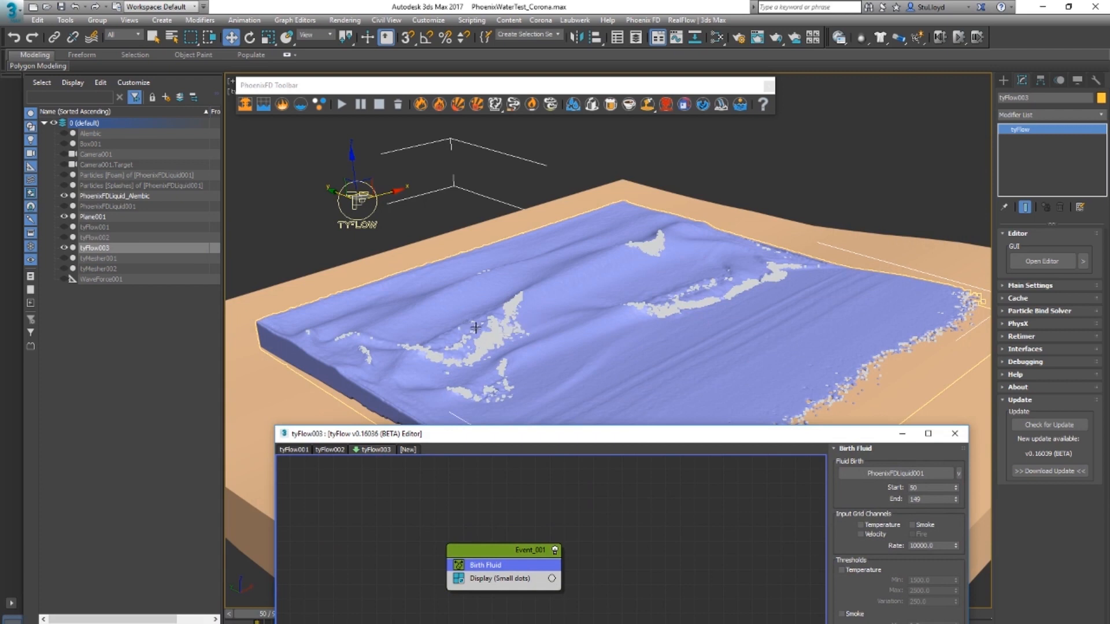
{"action": "left_click_drag", "start_coordinate": [525, 434], "coordinate": [518, 172]}
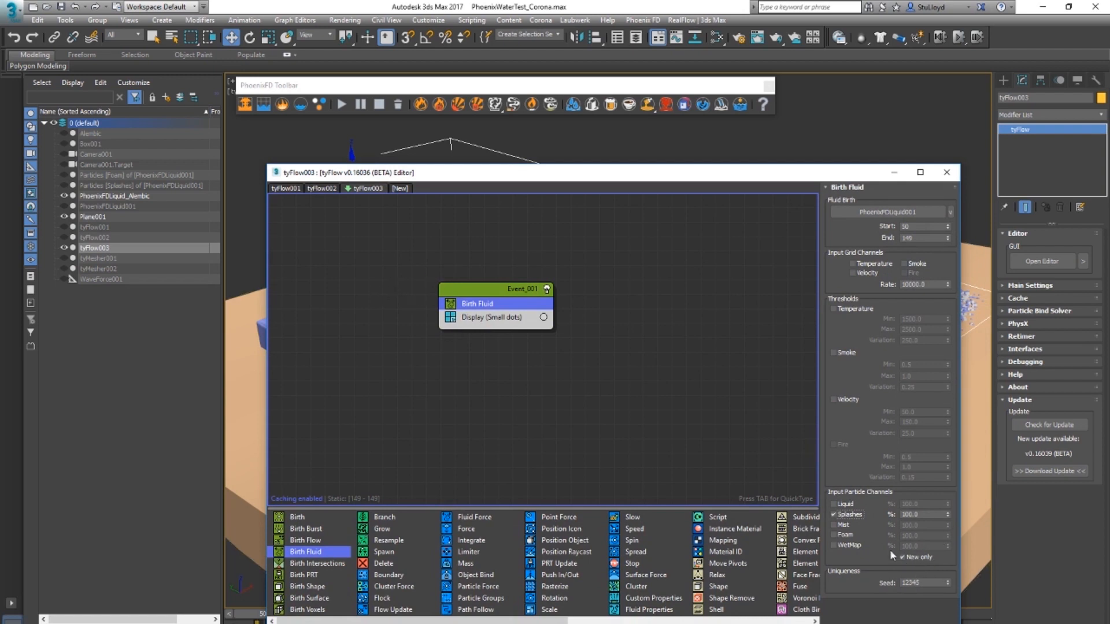
{"action": "mouse_move", "coordinate": [583, 177]}
{"action": "left_mouse_down"}
{"action": "mouse_move", "coordinate": [638, 209]}
{"action": "mouse_move", "coordinate": [708, 384]}
{"action": "mouse_move", "coordinate": [516, 151]}
{"action": "mouse_move", "coordinate": [579, 203]}
{"action": "mouse_move", "coordinate": [574, 161]}
{"action": "left_mouse_up"}
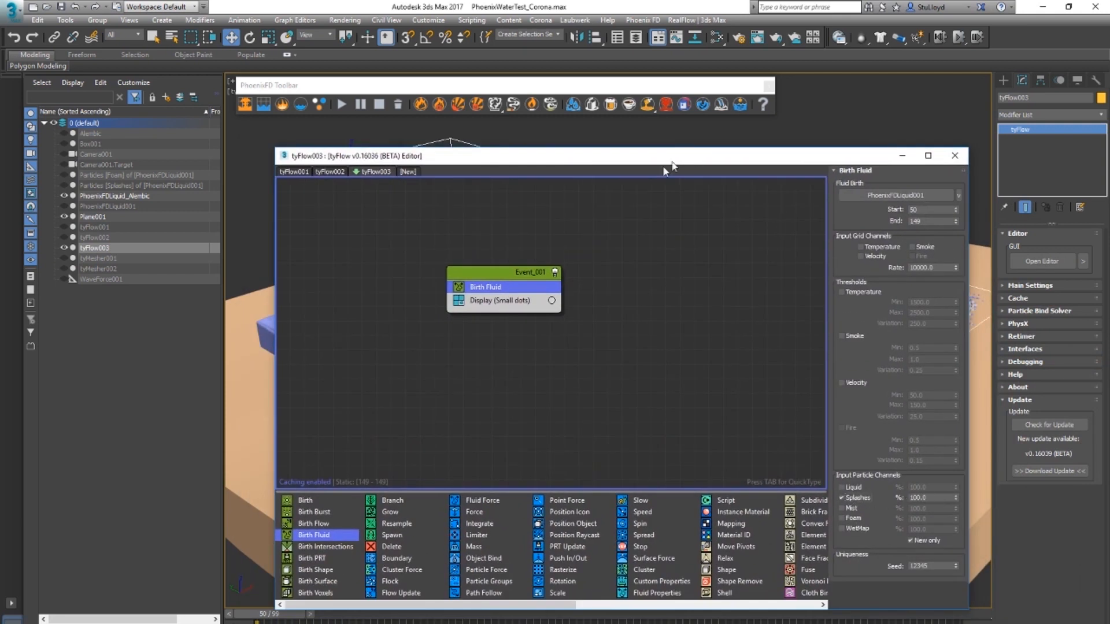
Set the Birth Fluid's Splashes particle channel to 50 percent.
{"action": "left_click_drag", "start_coordinate": [675, 167], "coordinate": [672, 457]}
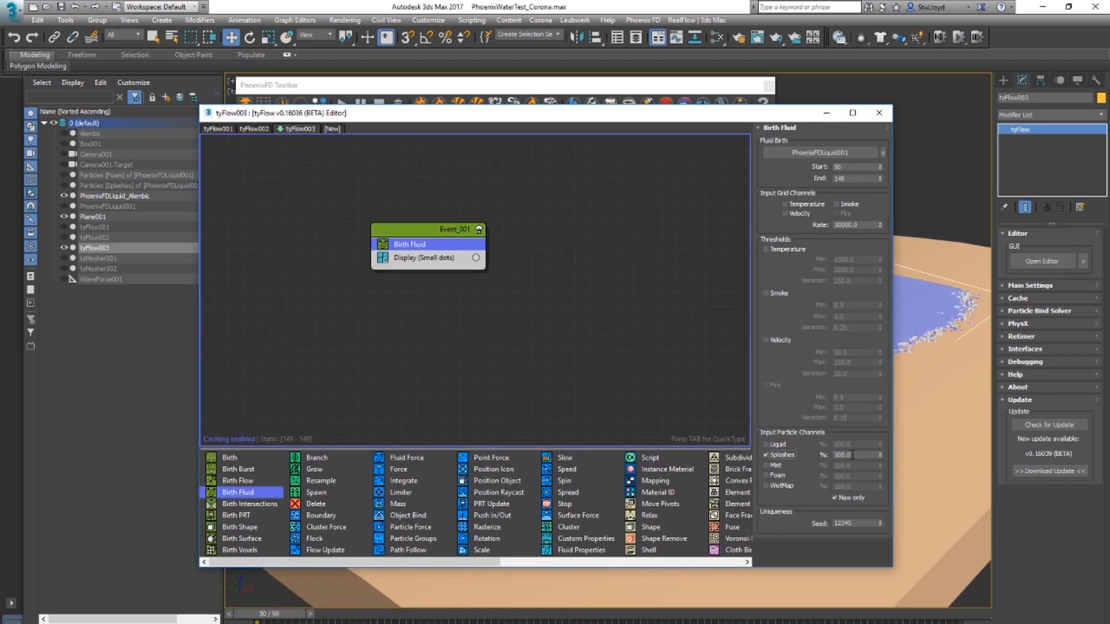
{"action": "double_click", "coordinate": [856, 455]}
{"action": "type", "text": "50"}
{"action": "key", "text": "Return"}
Scrub the timeline forward from frame 50 and back to examine how the splash particles behave on the water mesh.
{"action": "left_click_drag", "start_coordinate": [548, 120], "coordinate": [798, 457]}
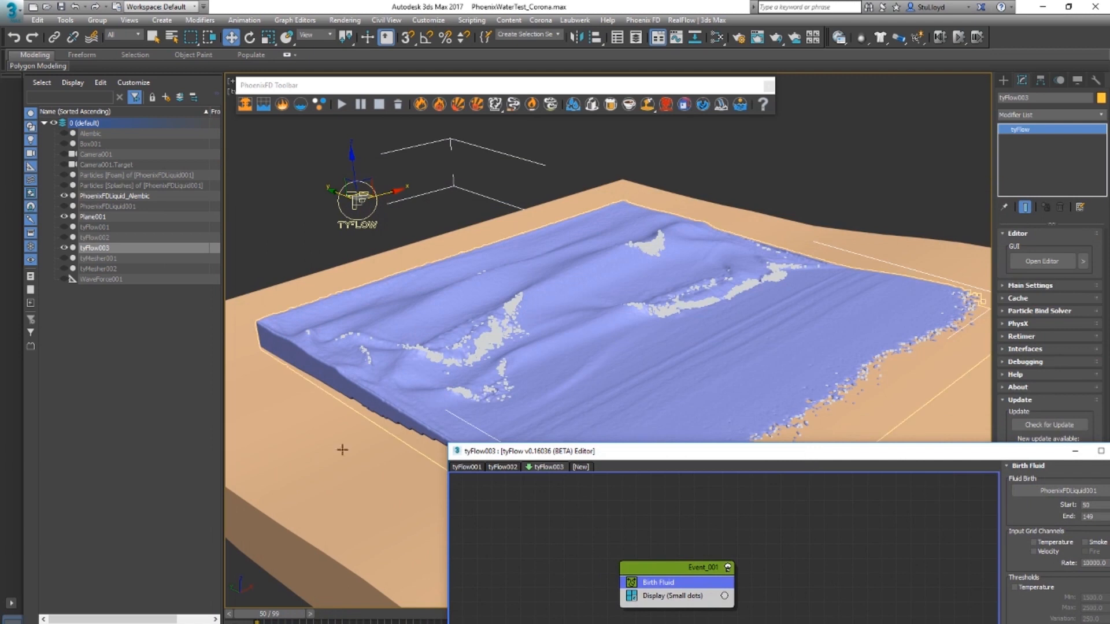
{"action": "left_click_drag", "start_coordinate": [273, 620], "coordinate": [304, 617]}
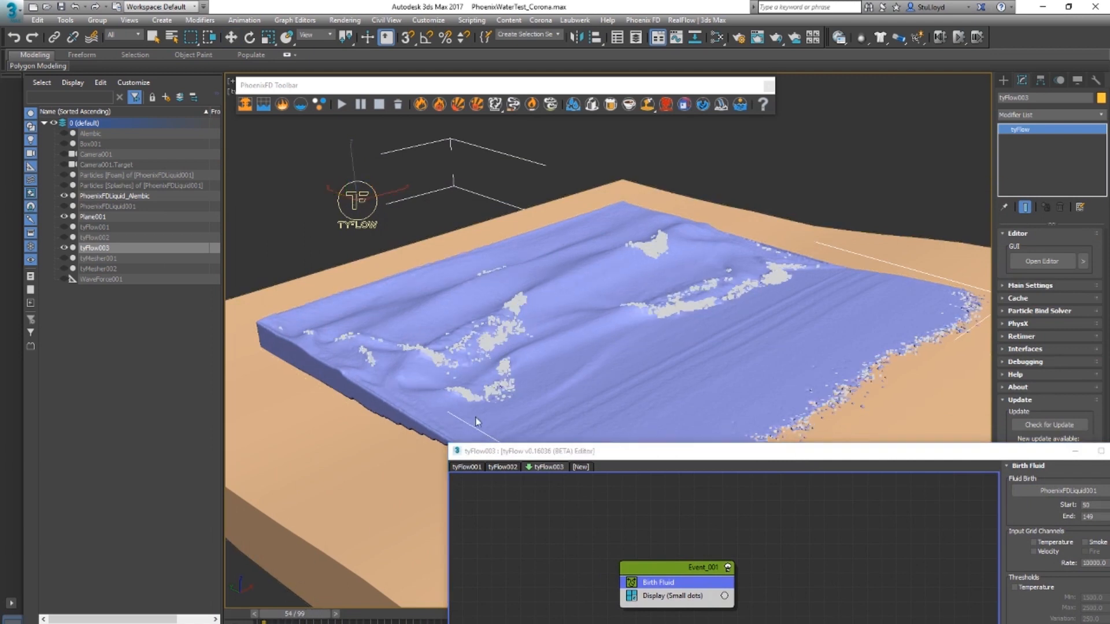
{"action": "key", "text": "w"}
{"action": "key", "text": "F3"}
{"action": "key", "text": "F3"}
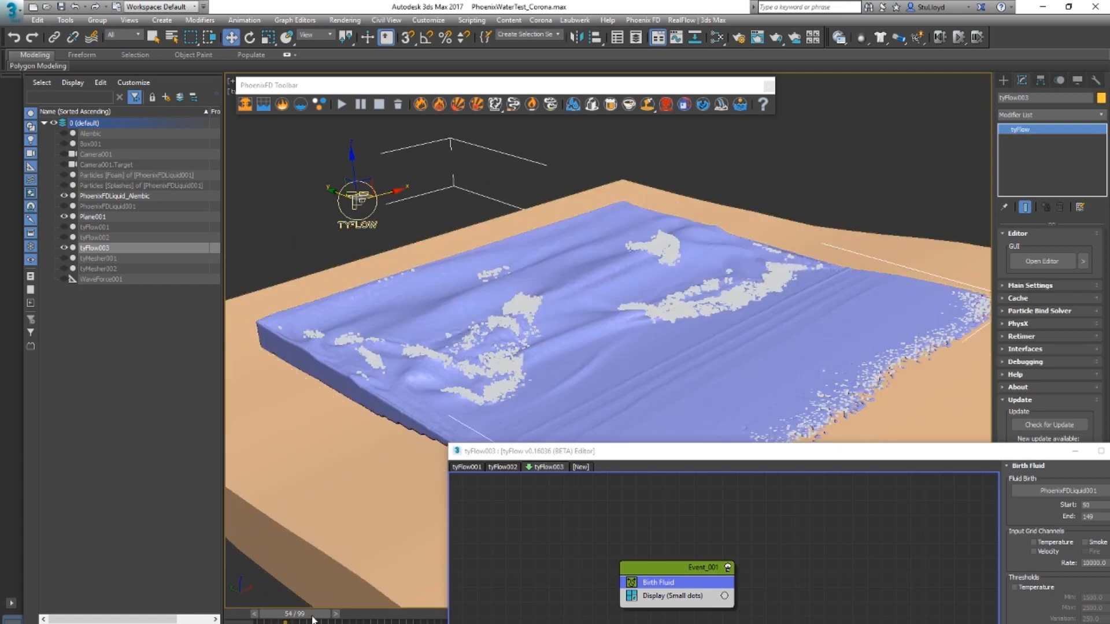
{"action": "left_click_drag", "start_coordinate": [312, 619], "coordinate": [257, 620]}
{"action": "key", "text": "w"}
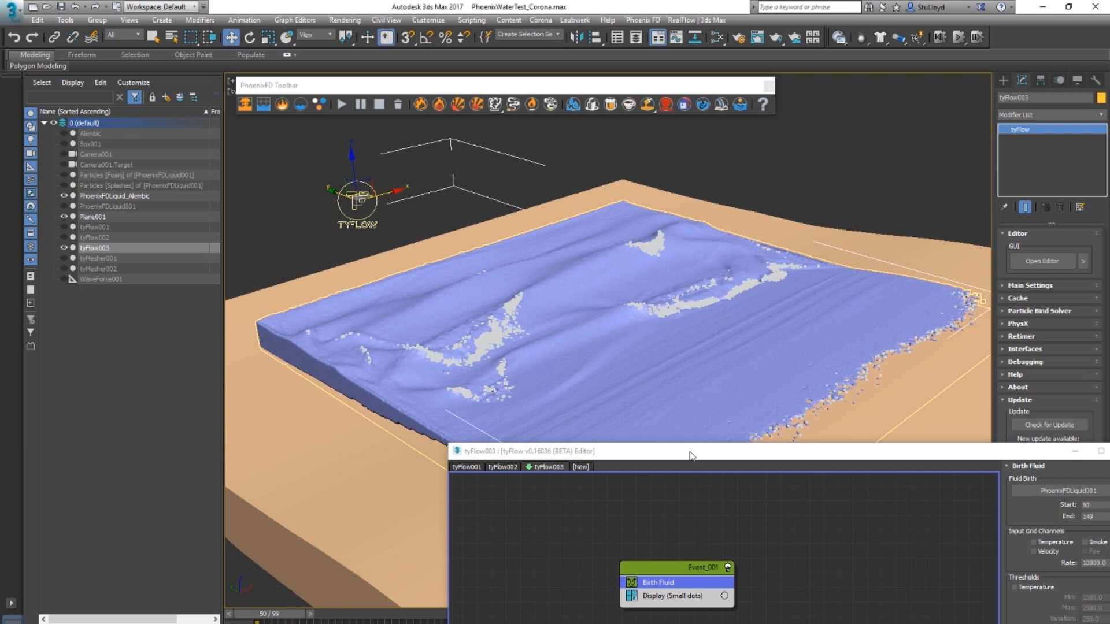
Add a Fluid Force operator below Birth Fluid in the event and assign PhoenixFDLiquid001 as its fluid node.
{"action": "left_click_drag", "start_coordinate": [691, 455], "coordinate": [501, 142]}
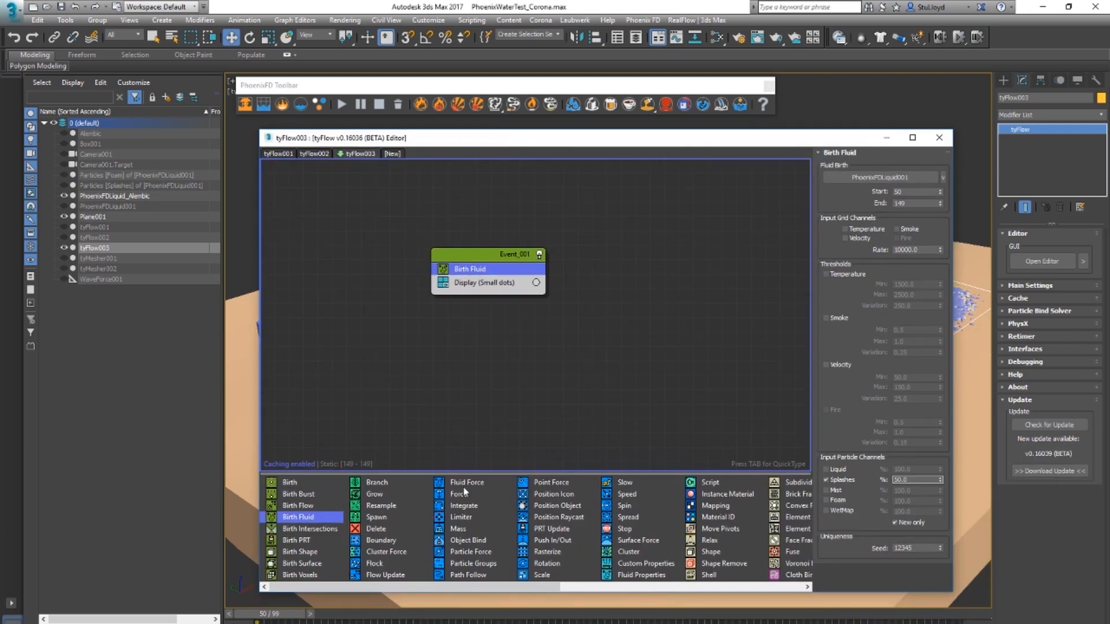
{"action": "left_click_drag", "start_coordinate": [467, 484], "coordinate": [518, 420]}
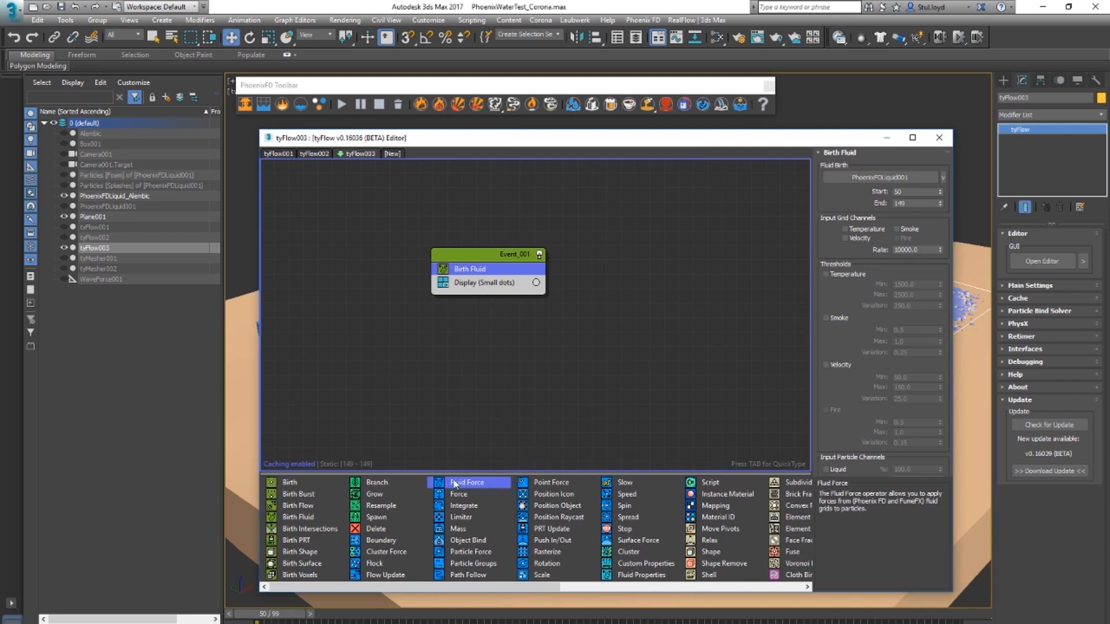
{"action": "left_click_drag", "start_coordinate": [457, 486], "coordinate": [493, 297]}
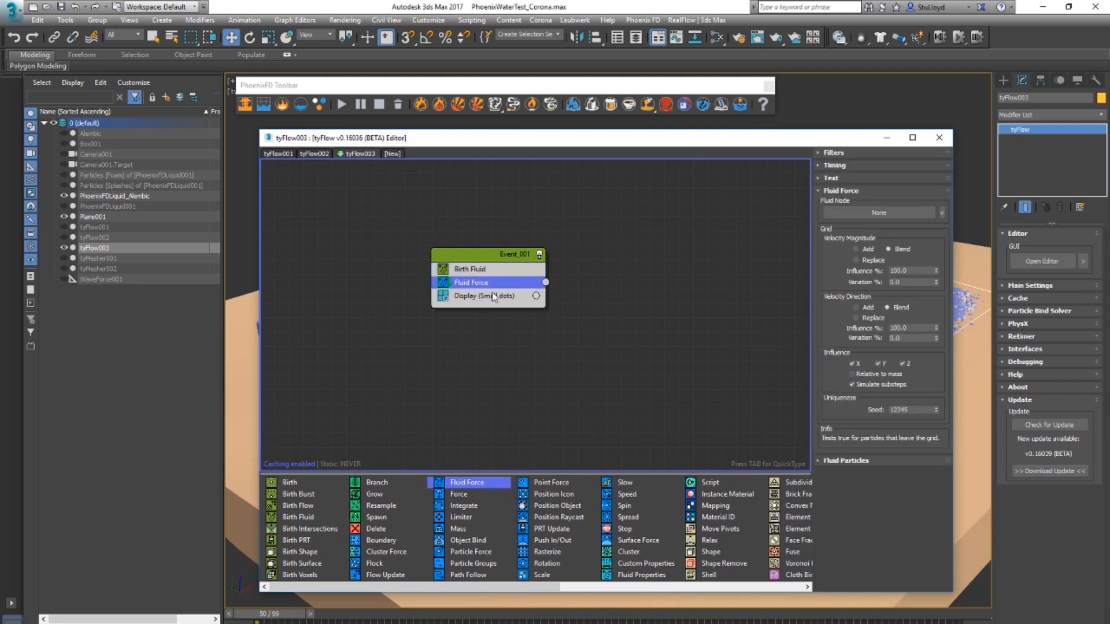
{"action": "left_click", "coordinate": [879, 212]}
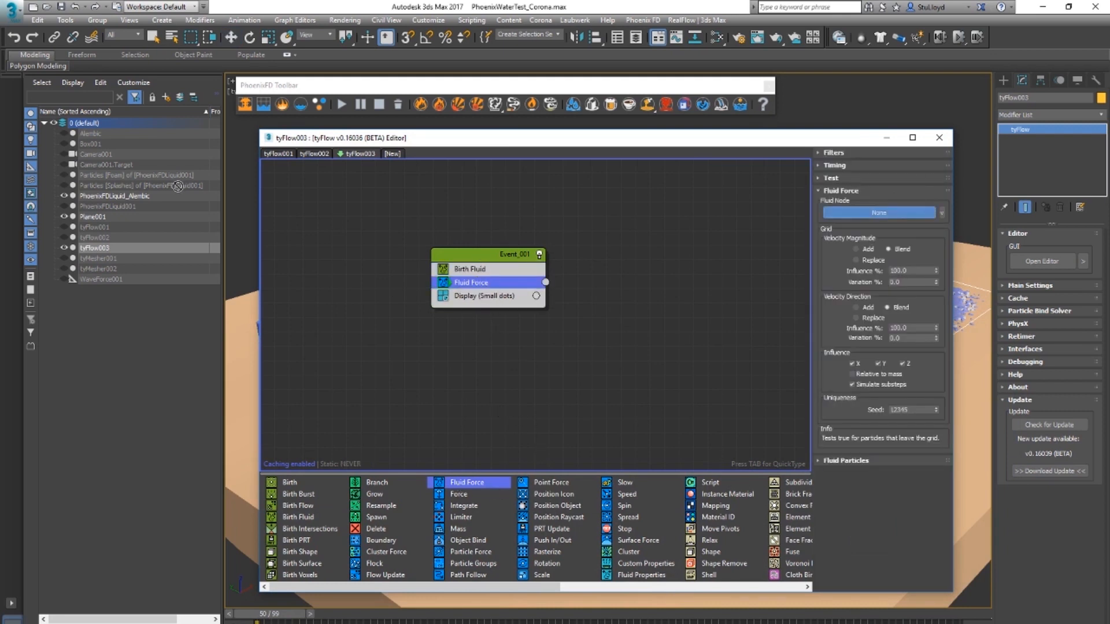
{"action": "left_click", "coordinate": [115, 208]}
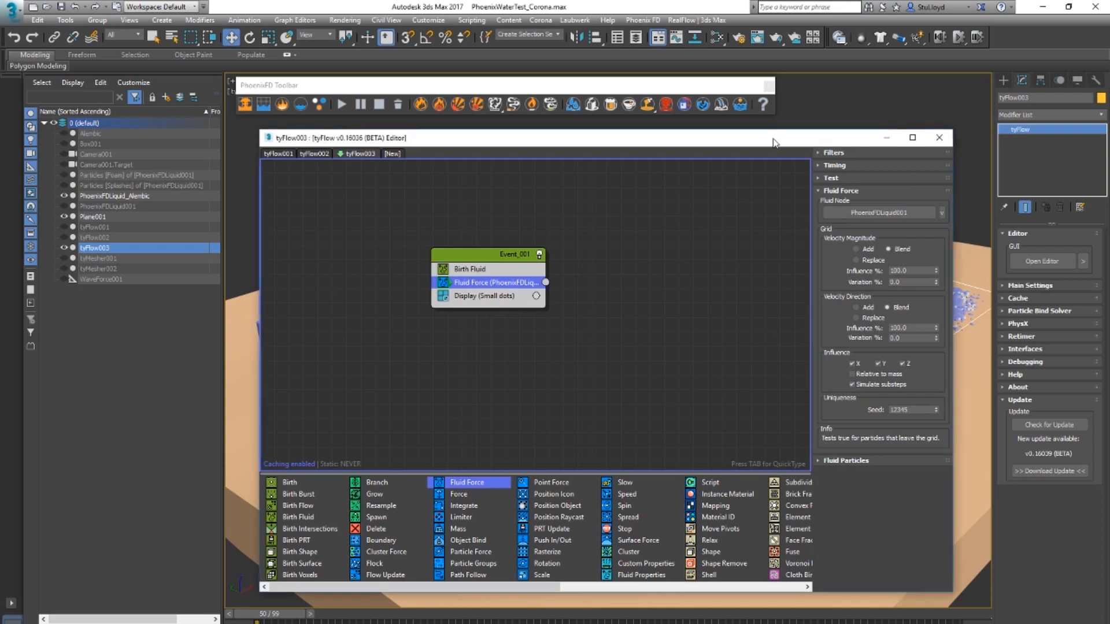
Enable the Splashes input channel in the Fluid Force's fluid particle settings.
{"action": "left_click_drag", "start_coordinate": [819, 137], "coordinate": [865, 120]}
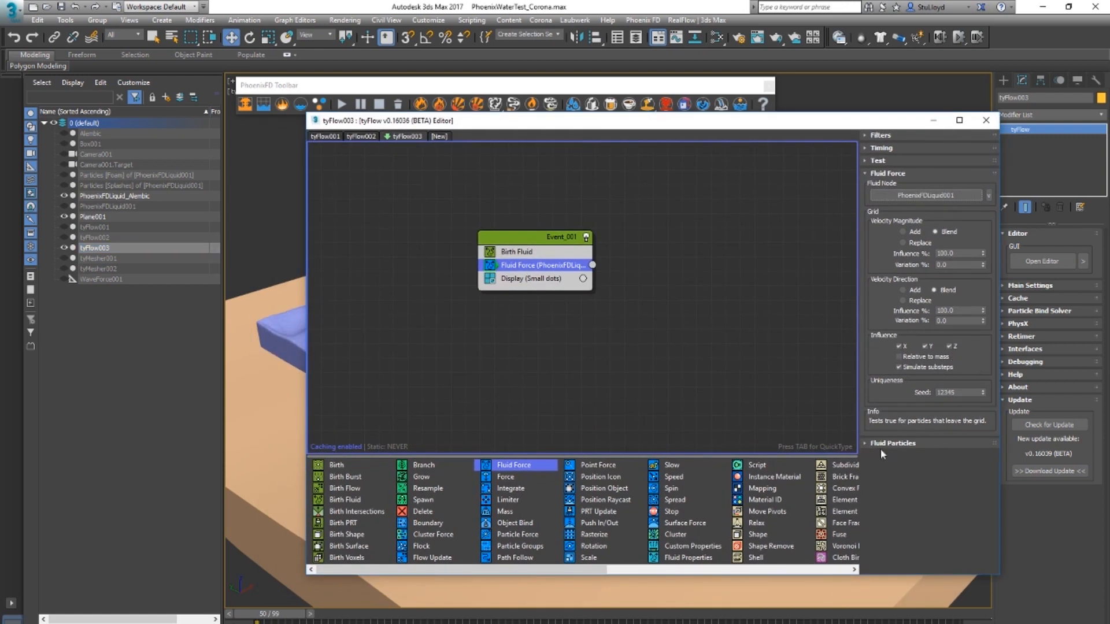
{"action": "left_click", "coordinate": [865, 444]}
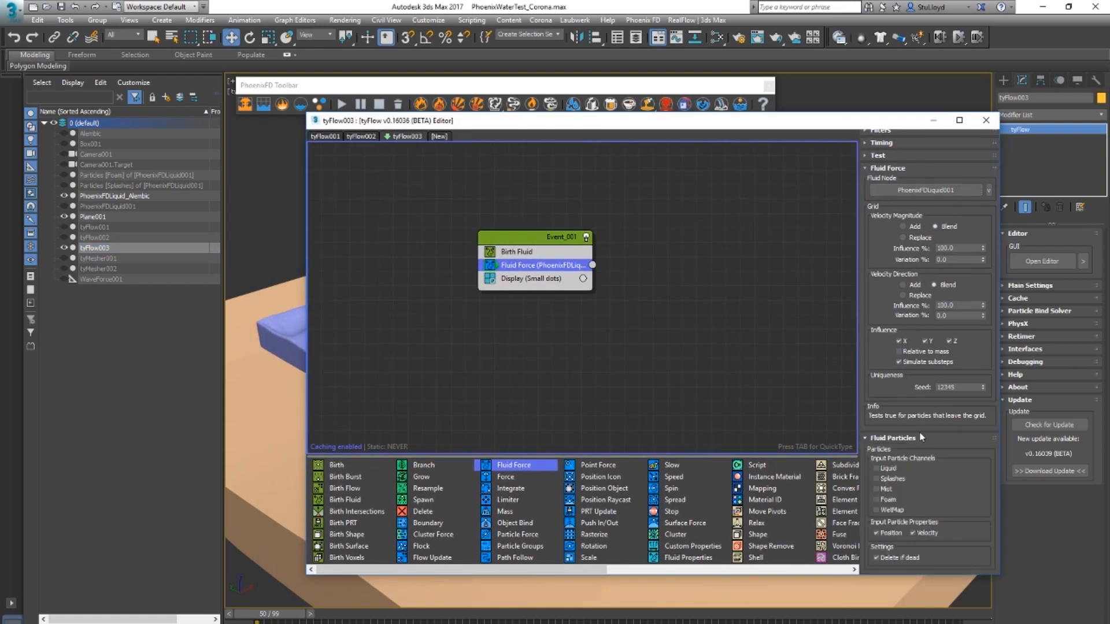
{"action": "left_click", "coordinate": [879, 480]}
Scrub the timeline from frame 50 past frame 60 and back to check whether the splash particles follow the moving water.
{"action": "left_click_drag", "start_coordinate": [672, 125], "coordinate": [962, 334]}
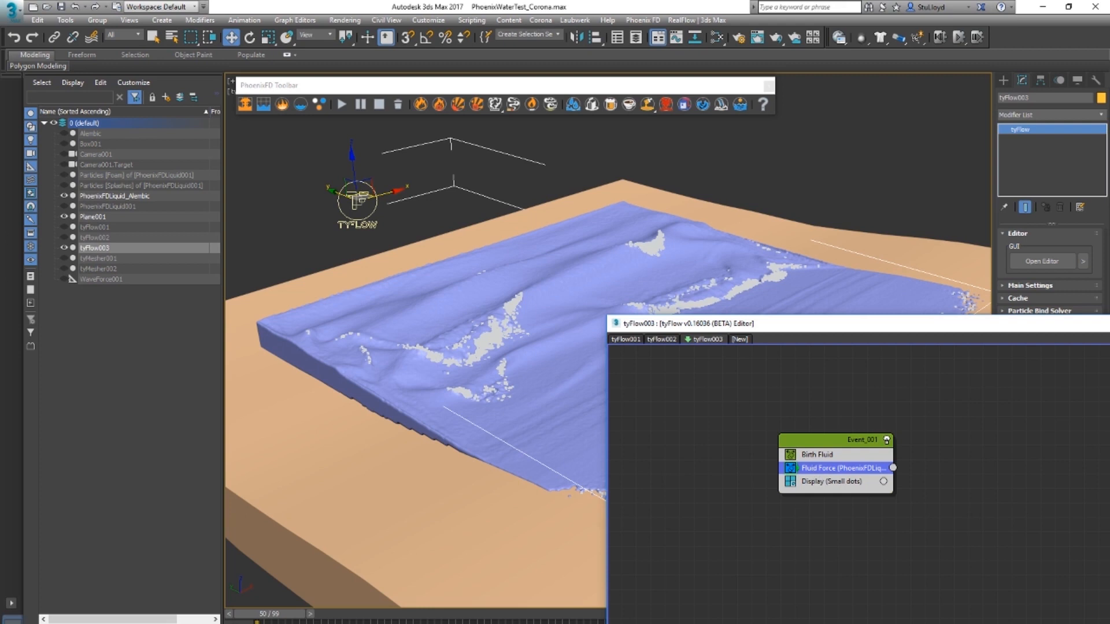
{"action": "left_click_drag", "start_coordinate": [278, 616], "coordinate": [354, 621]}
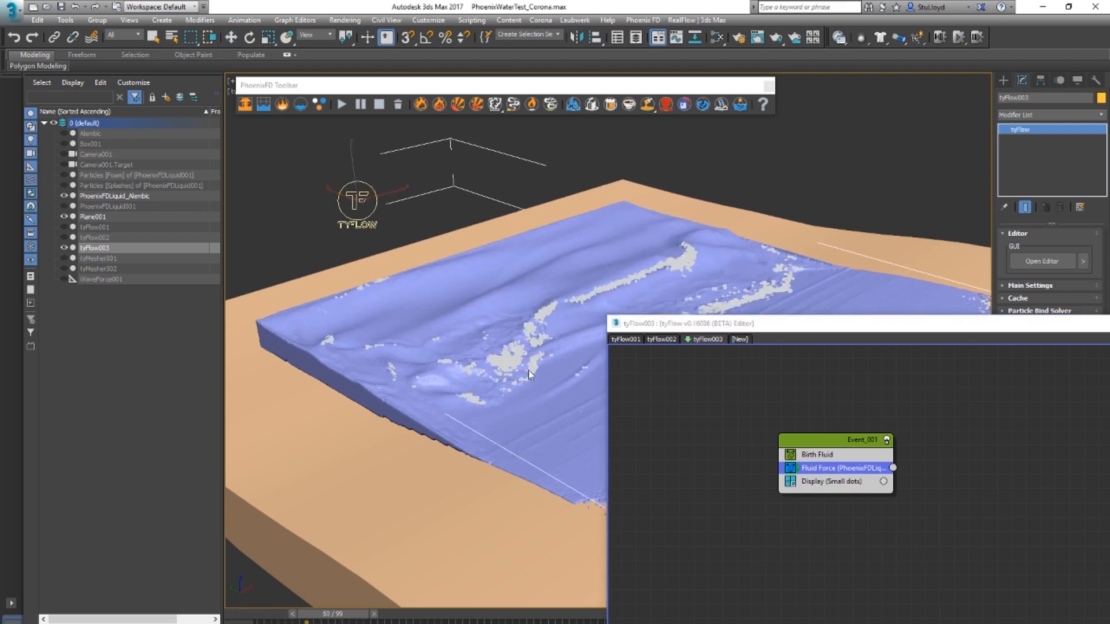
{"action": "key", "text": "w"}
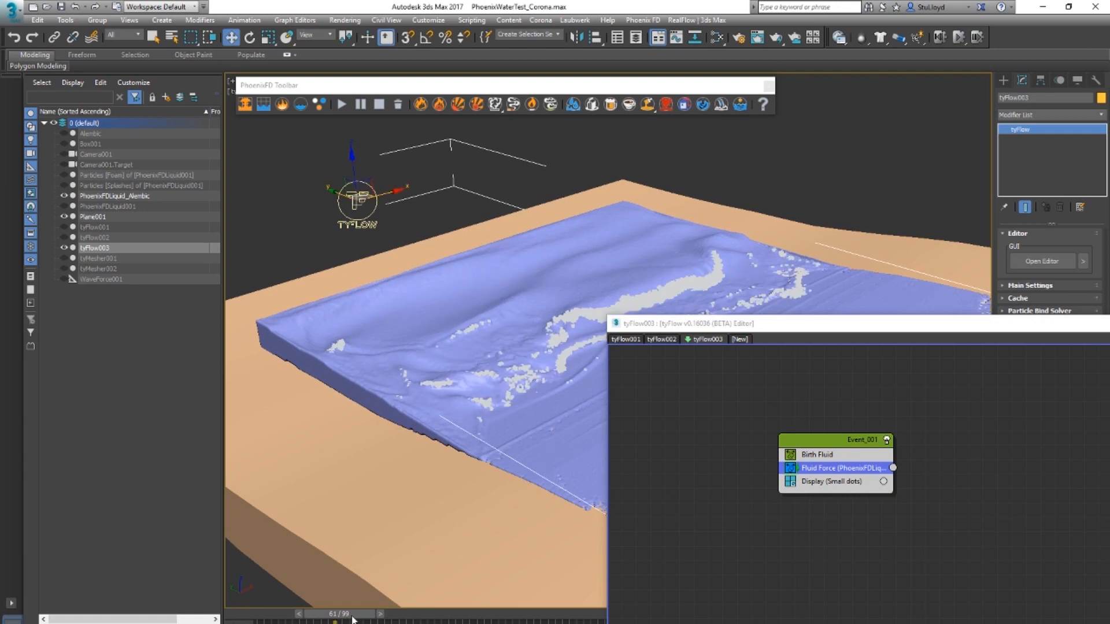
{"action": "left_click_drag", "start_coordinate": [353, 620], "coordinate": [228, 621]}
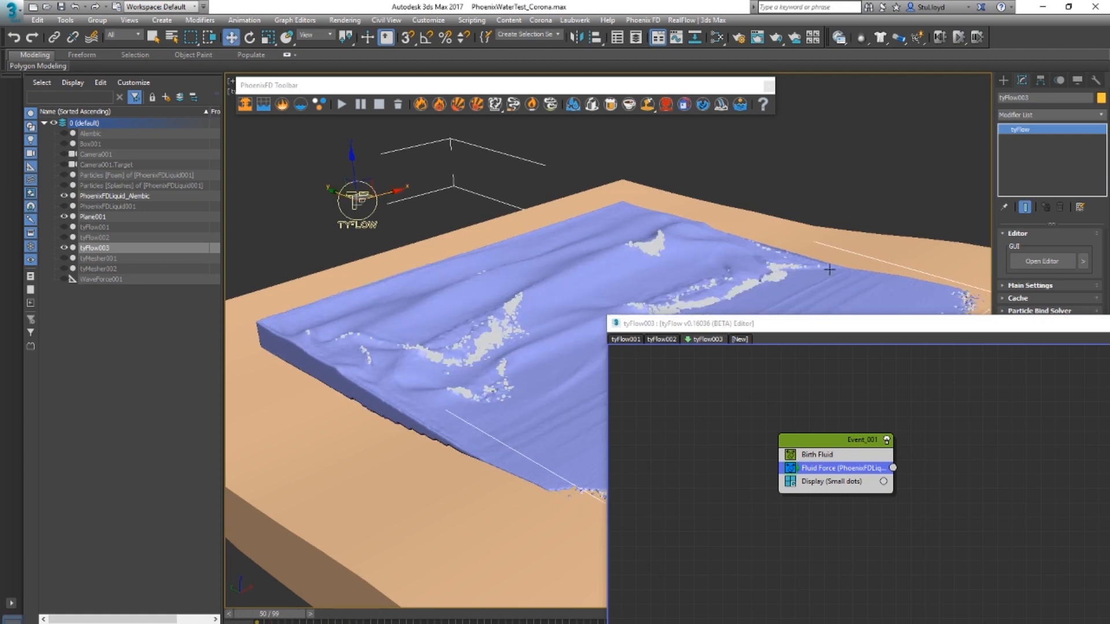
{"action": "left_click_drag", "start_coordinate": [898, 328], "coordinate": [687, 389]}
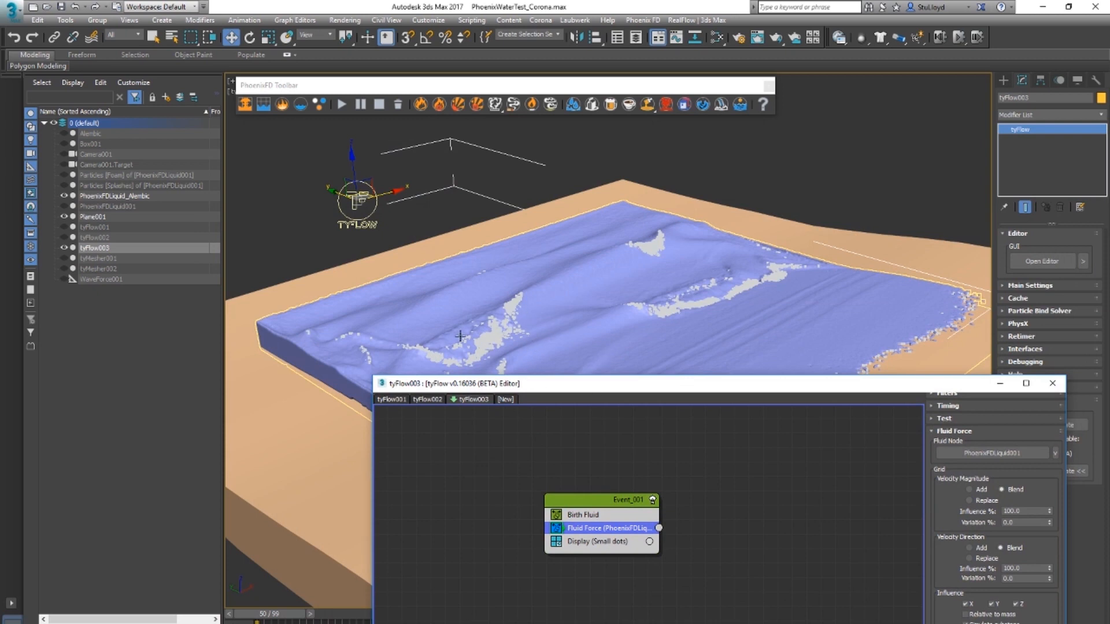
{"action": "left_click_drag", "start_coordinate": [631, 393], "coordinate": [590, 220]}
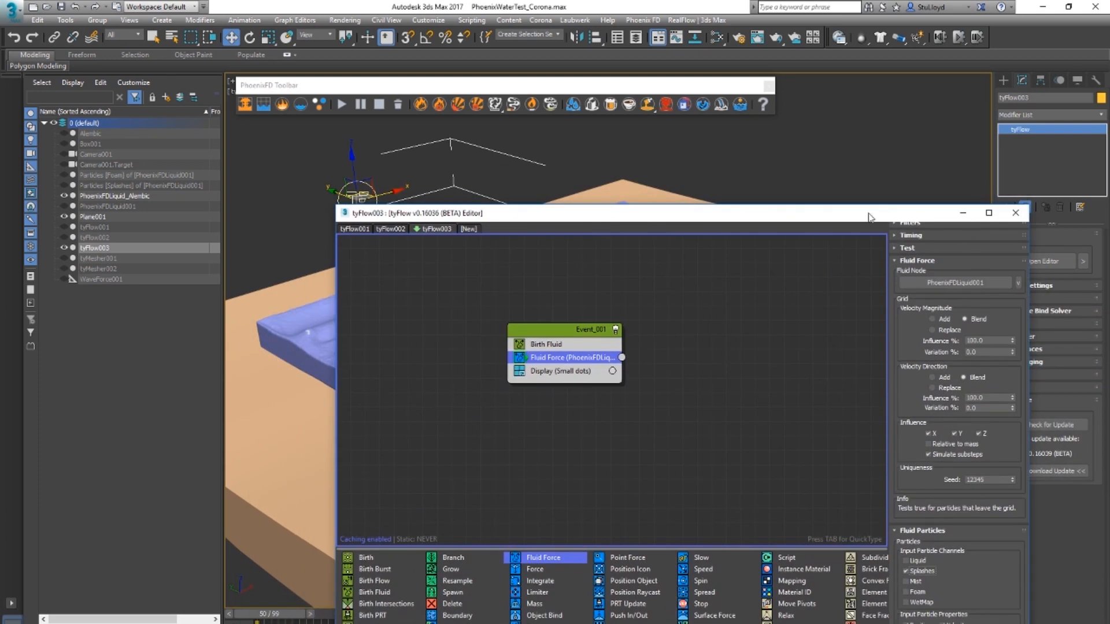
{"action": "left_click_drag", "start_coordinate": [836, 218], "coordinate": [813, 179]}
{"action": "mouse_move", "coordinate": [609, 184]}
{"action": "left_mouse_down"}
{"action": "mouse_move", "coordinate": [839, 309]}
{"action": "mouse_move", "coordinate": [626, 187]}
{"action": "left_mouse_up"}
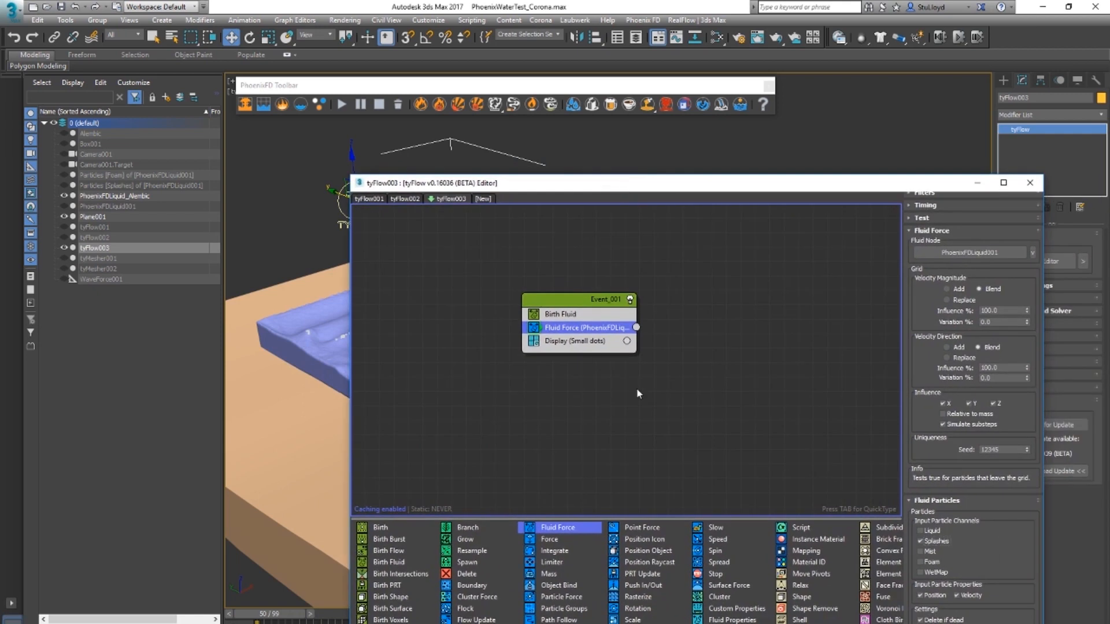
Change the event's Display operator type from small dots to Geometry.
{"action": "scroll", "coordinate": [626, 572], "scroll_direction": "down", "scroll_amount": 1}
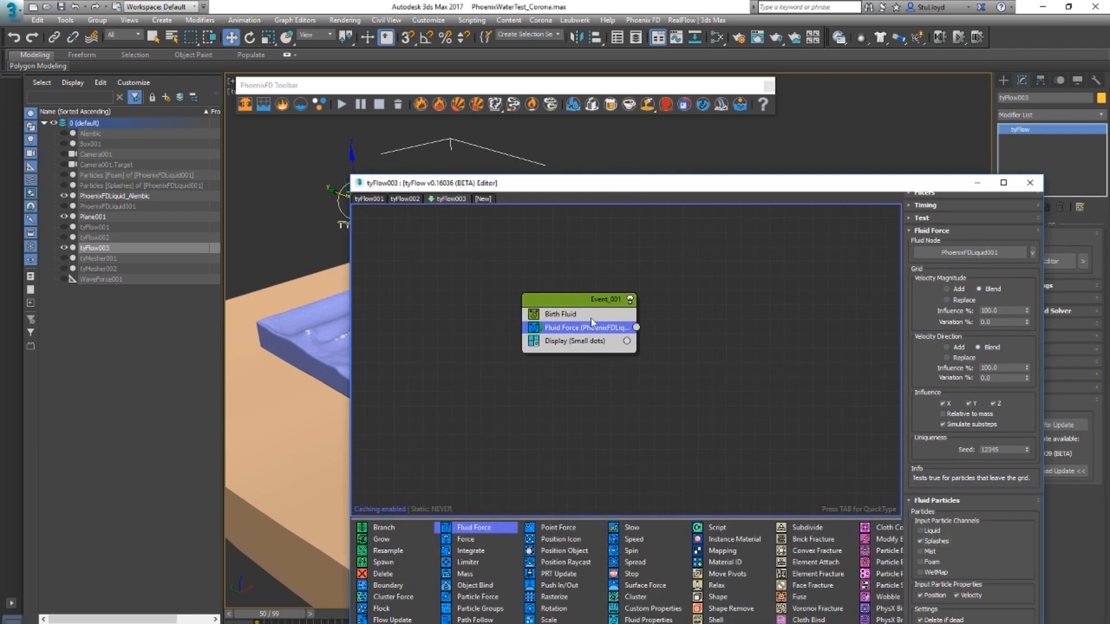
{"action": "left_click", "coordinate": [581, 342]}
{"action": "left_click", "coordinate": [1001, 222]}
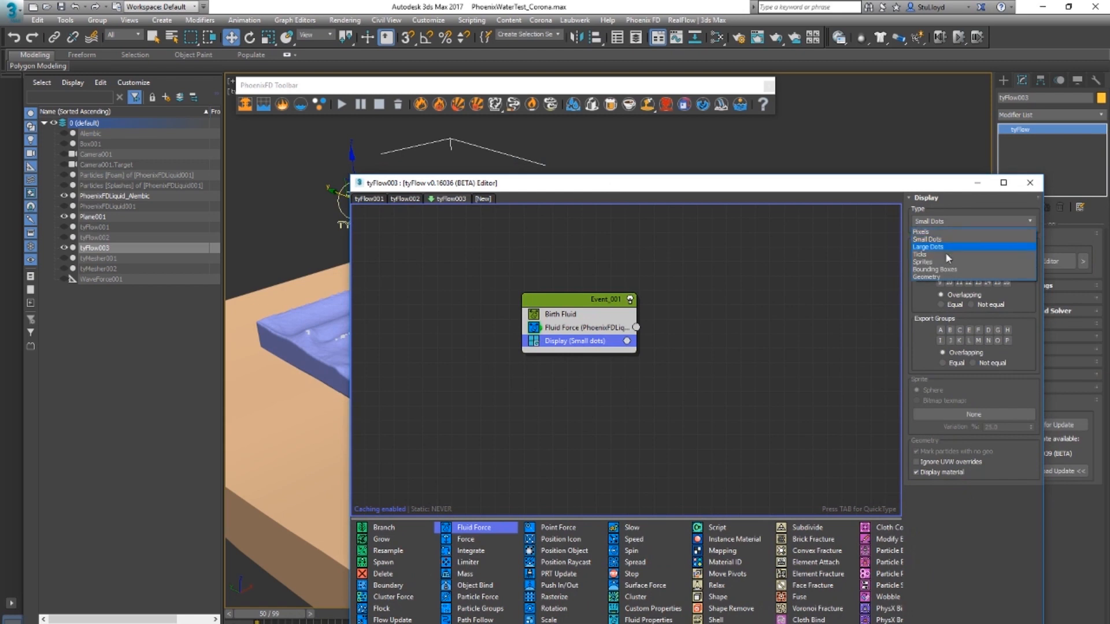
{"action": "left_click", "coordinate": [928, 277]}
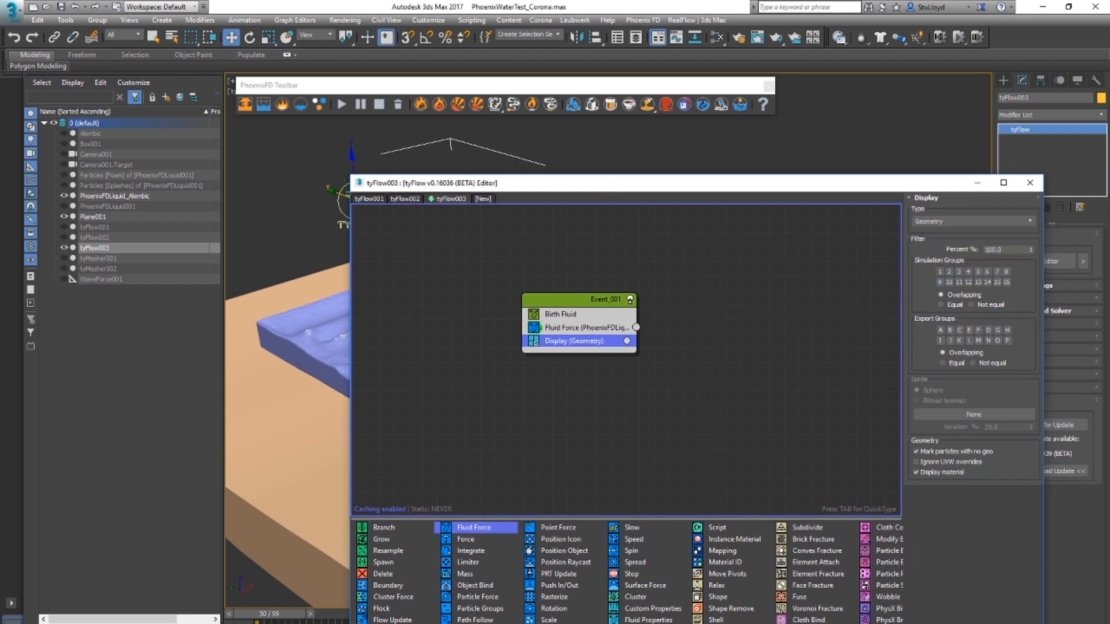
Add a Shape operator above Display in the event and set its 3D mesh type to Geosphere (LowRes).
{"action": "scroll", "coordinate": [694, 620], "scroll_direction": "down", "scroll_amount": 1}
{"action": "left_click_drag", "start_coordinate": [635, 605], "coordinate": [581, 345]}
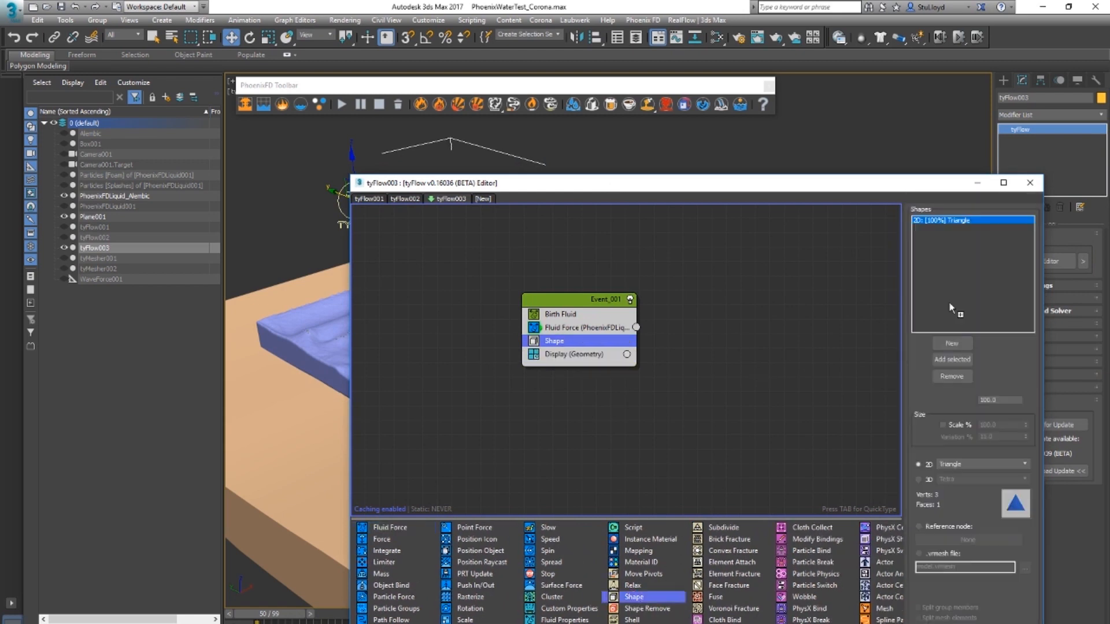
{"action": "left_click", "coordinate": [919, 479]}
{"action": "left_click", "coordinate": [1023, 480]}
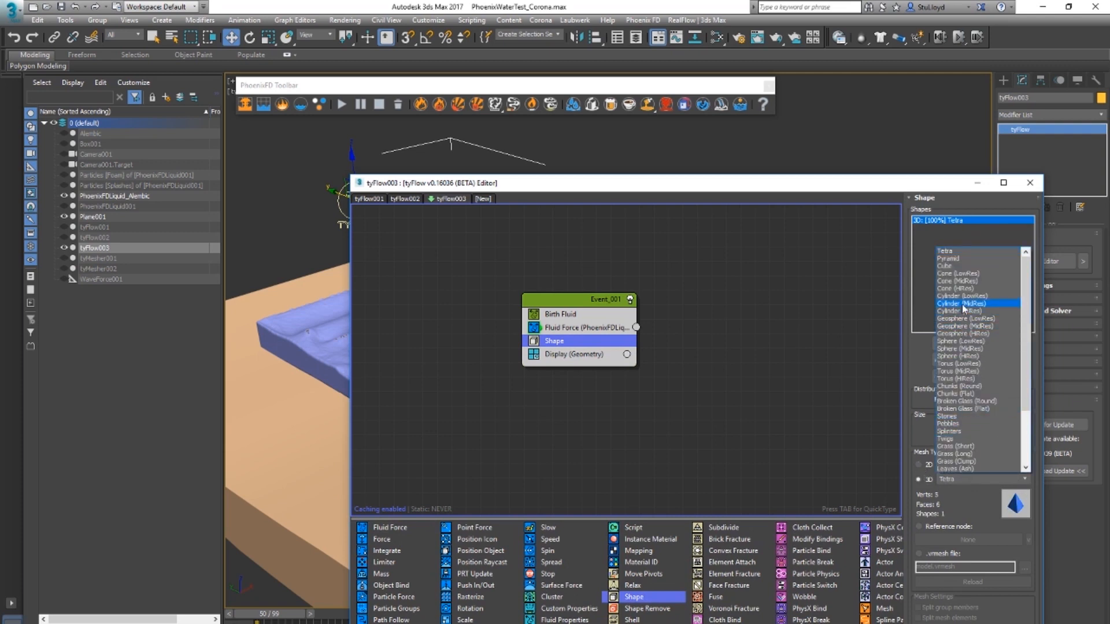
{"action": "scroll", "coordinate": [975, 330], "scroll_direction": "down", "scroll_amount": 3}
{"action": "left_click", "coordinate": [966, 262]}
Enable scaling for the geosphere shape and set it to 600 percent with 25 percent variation.
{"action": "left_click_drag", "start_coordinate": [669, 177], "coordinate": [678, 423]}
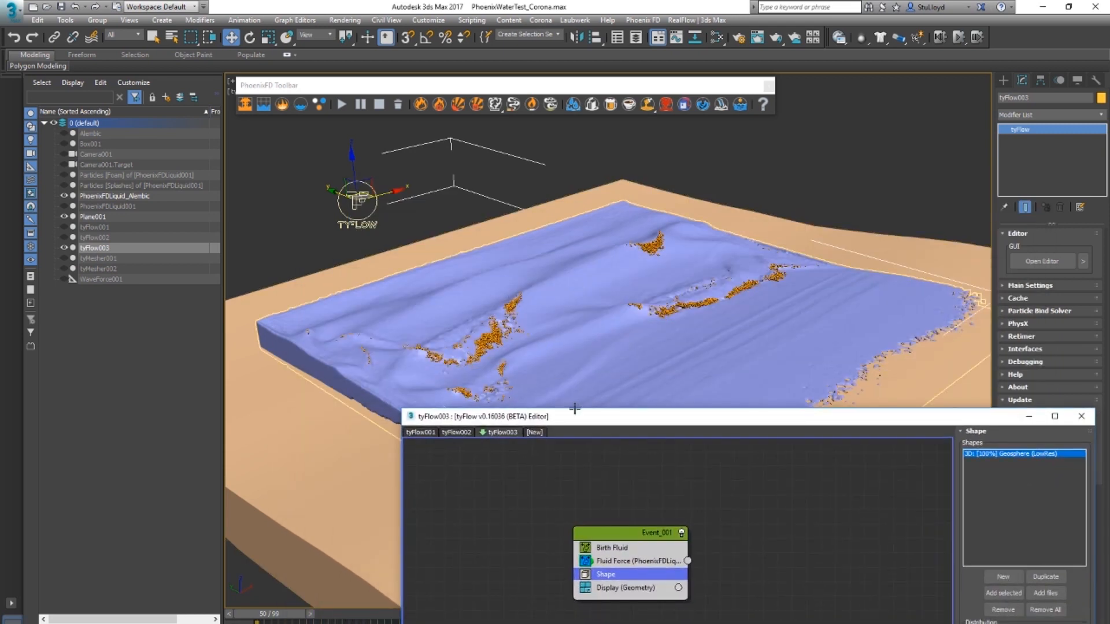
{"action": "left_click_drag", "start_coordinate": [575, 409], "coordinate": [734, 384]}
{"action": "scroll", "coordinate": [519, 339], "scroll_direction": "up", "scroll_amount": 2}
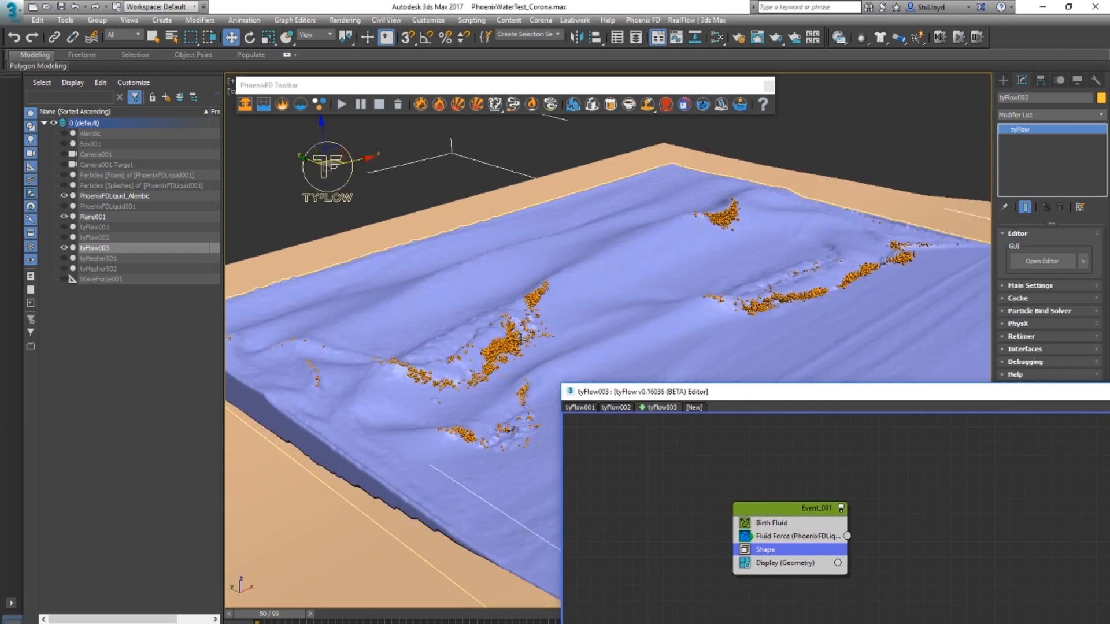
{"action": "scroll", "coordinate": [520, 338], "scroll_direction": "up", "scroll_amount": 2}
{"action": "middle_click_drag", "start_coordinate": [648, 297], "coordinate": [717, 288]}
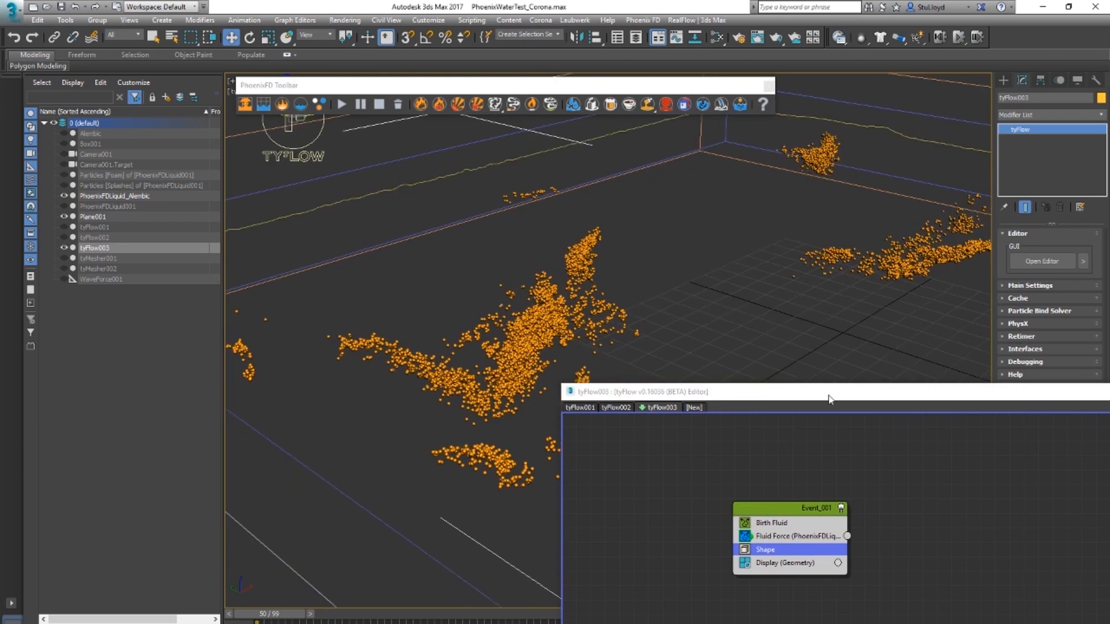
{"action": "left_click_drag", "start_coordinate": [828, 399], "coordinate": [472, 379]}
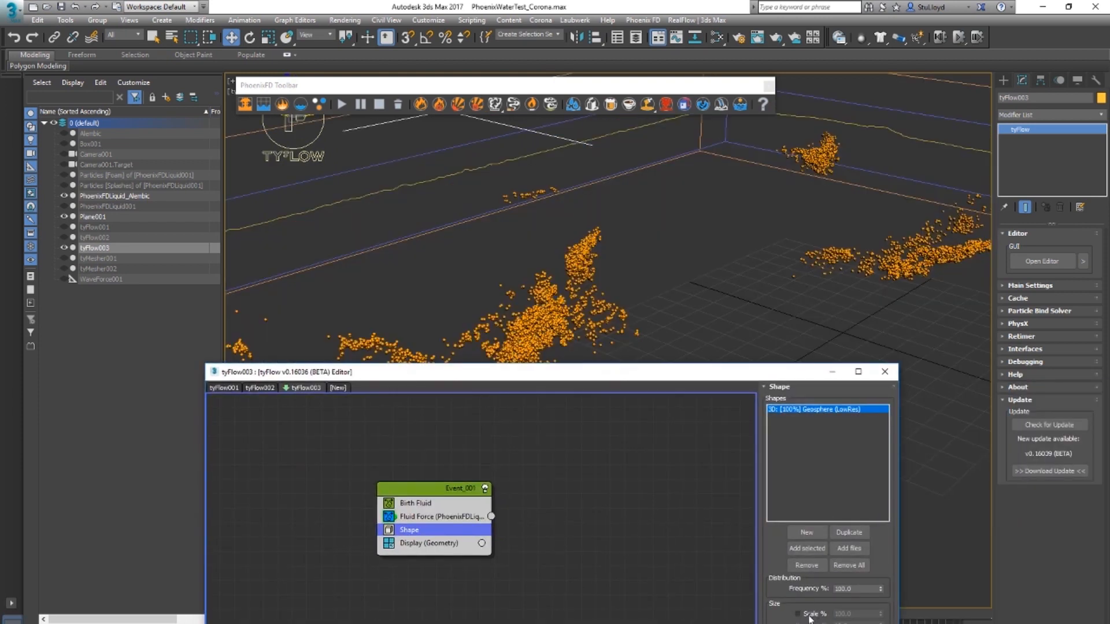
{"action": "double_click", "coordinate": [841, 614]}
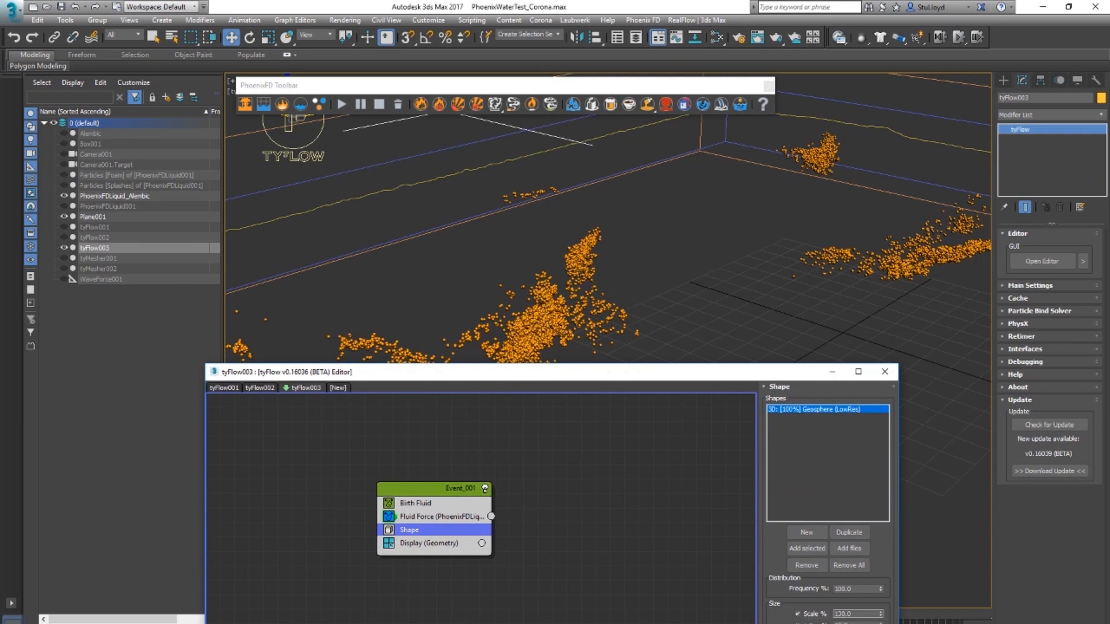
{"action": "type", "text": "600"}
{"action": "key", "text": "Return"}
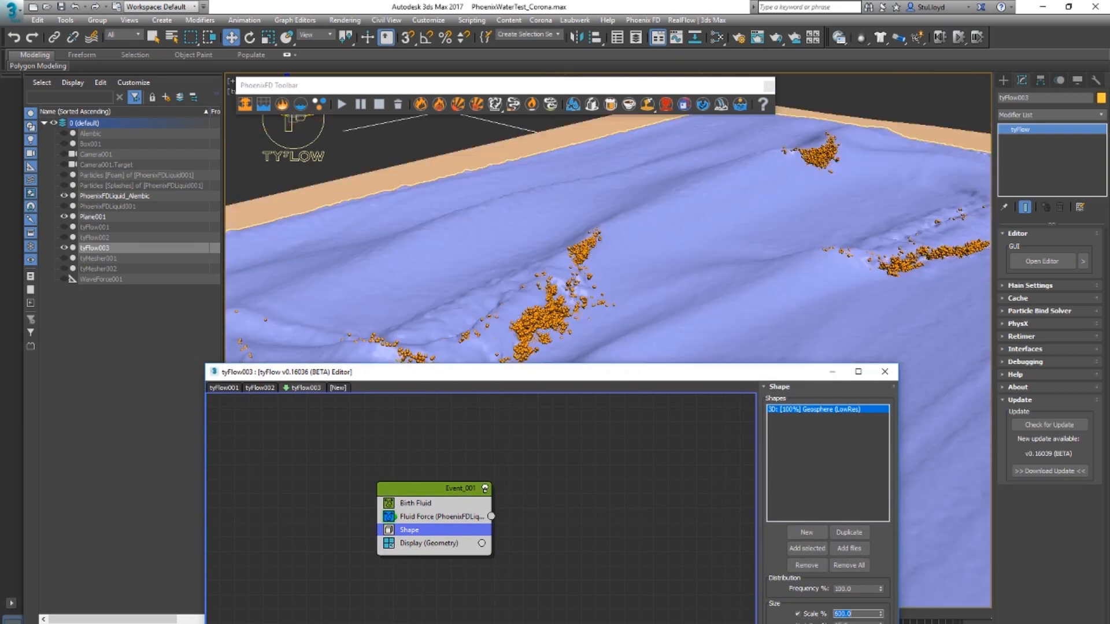
{"action": "key", "text": "Tab"}
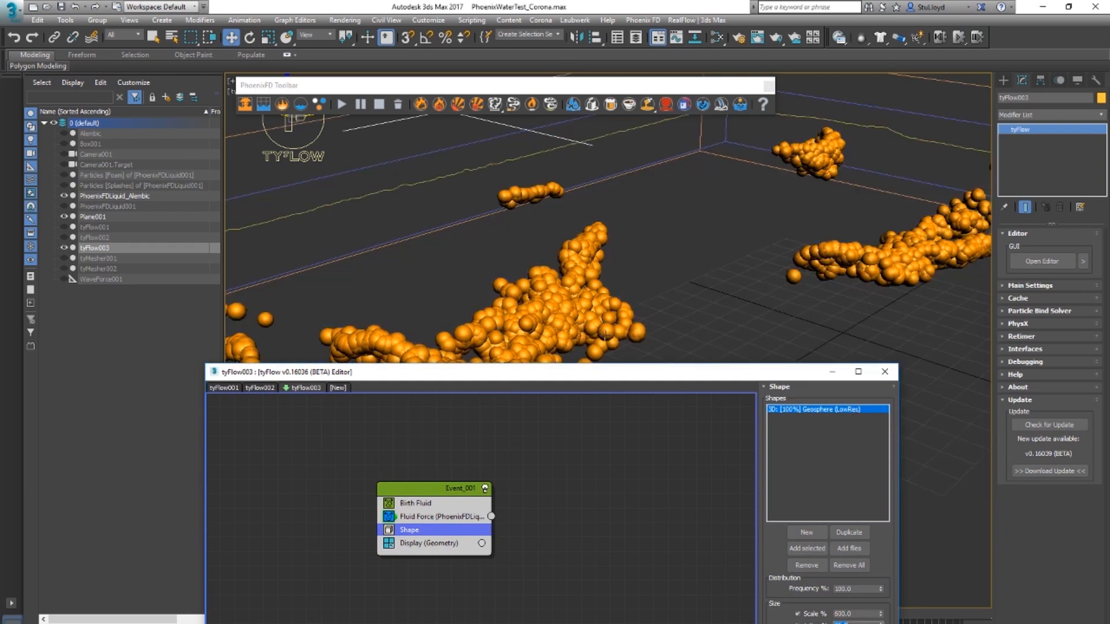
{"action": "left_click_drag", "start_coordinate": [572, 376], "coordinate": [723, 502]}
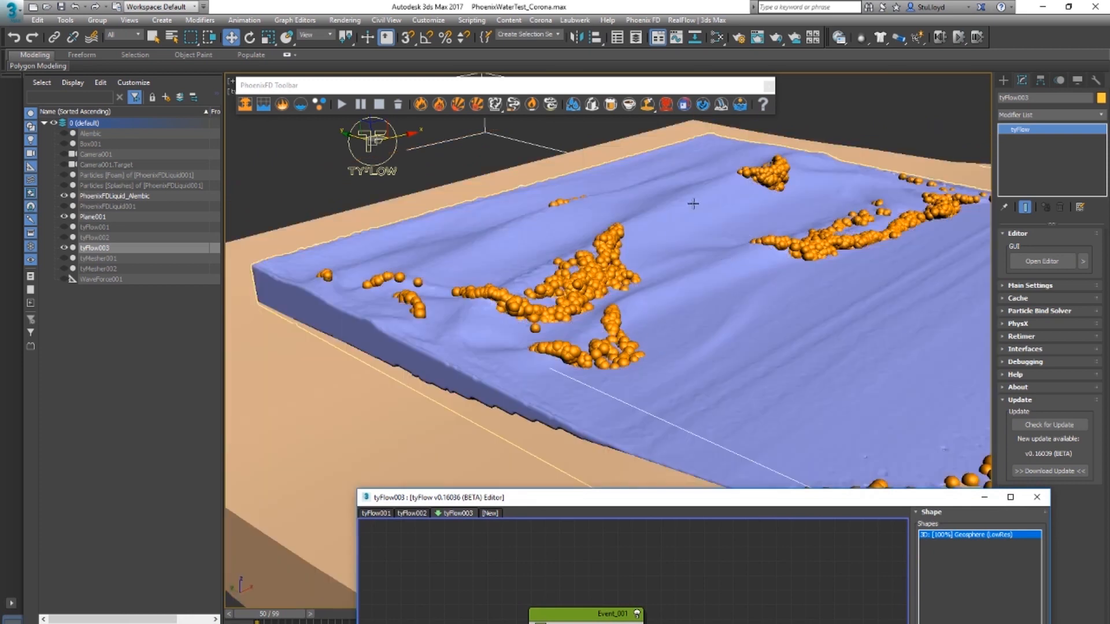
Add a Mesh operator between Shape and Display in the event so the particles render as a triangle mesh.
{"action": "left_click_drag", "start_coordinate": [702, 501], "coordinate": [771, 165]}
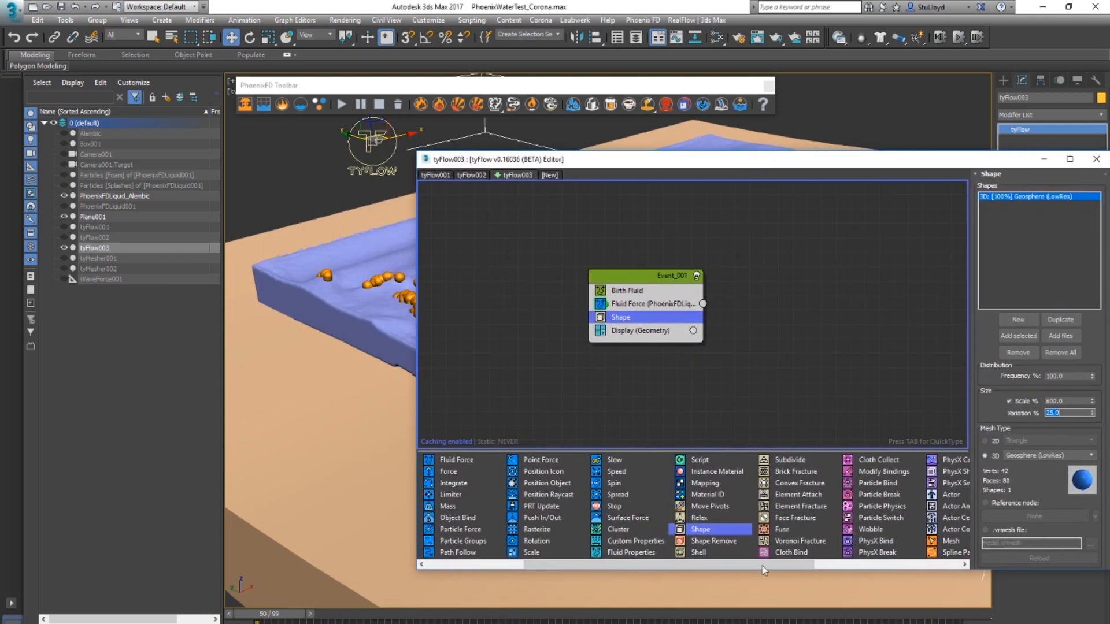
{"action": "left_click_drag", "start_coordinate": [765, 565], "coordinate": [862, 565]}
{"action": "left_click_drag", "start_coordinate": [789, 542], "coordinate": [627, 329]}
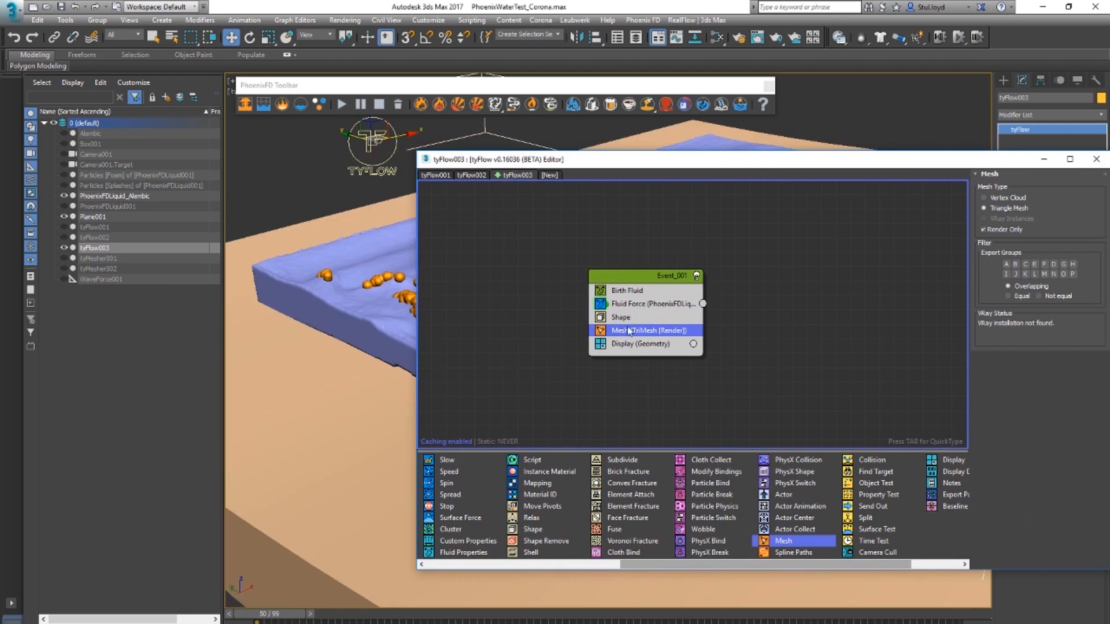
{"action": "left_click_drag", "start_coordinate": [757, 162], "coordinate": [575, 247]}
{"action": "left_click", "coordinate": [520, 486]}
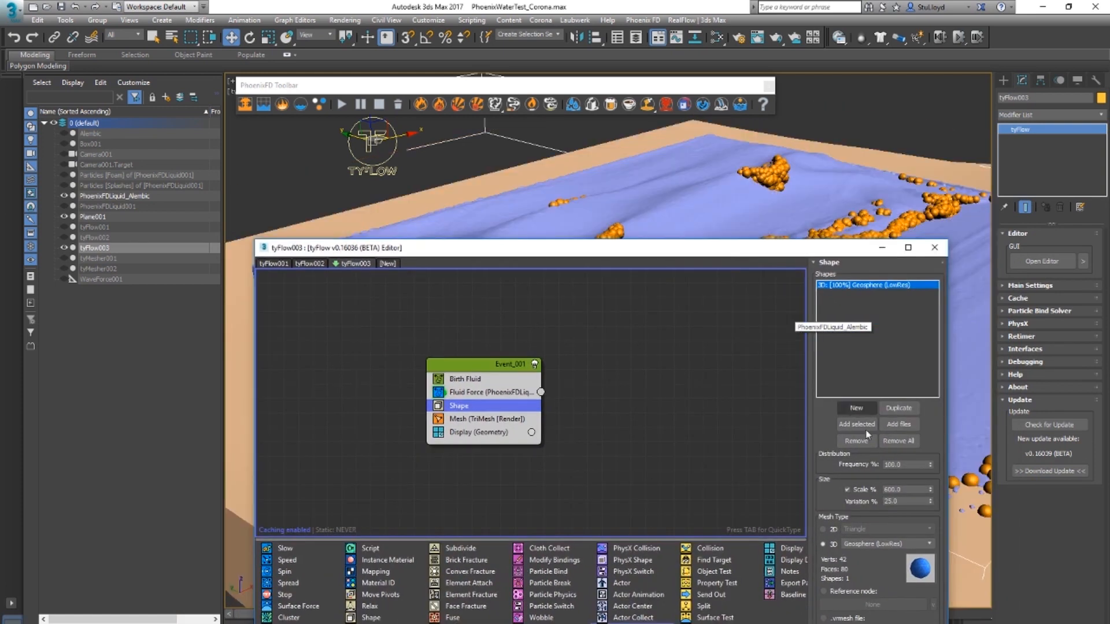
Switch the Shape operator's mesh type to 2D and choose Plane (LowRes).
{"action": "left_click", "coordinate": [824, 529]}
{"action": "left_click", "coordinate": [927, 529]}
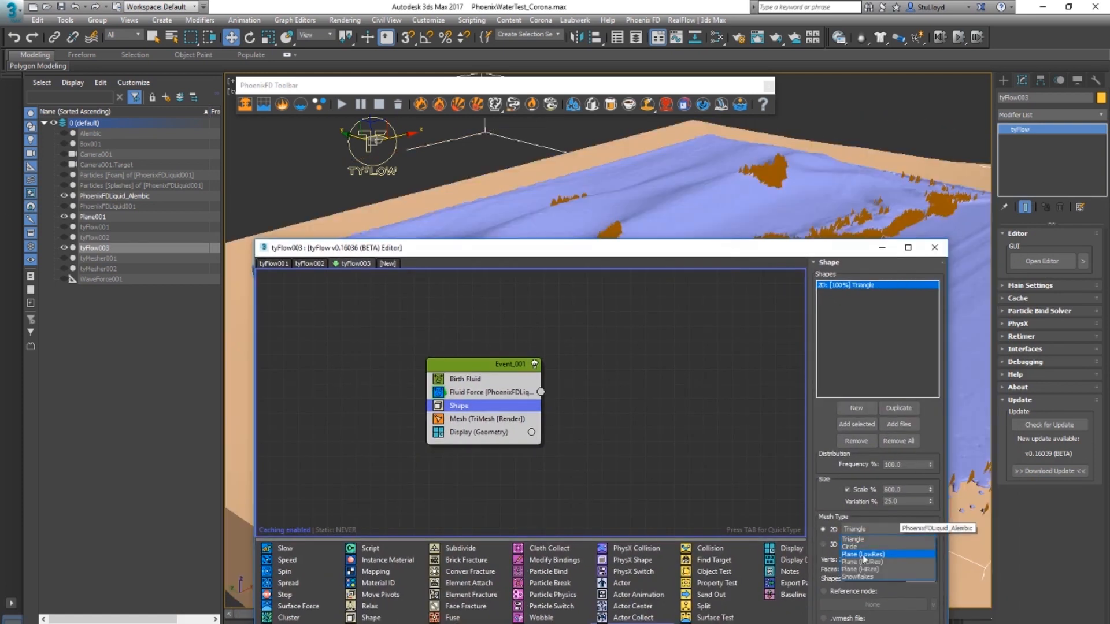
{"action": "left_click", "coordinate": [867, 554]}
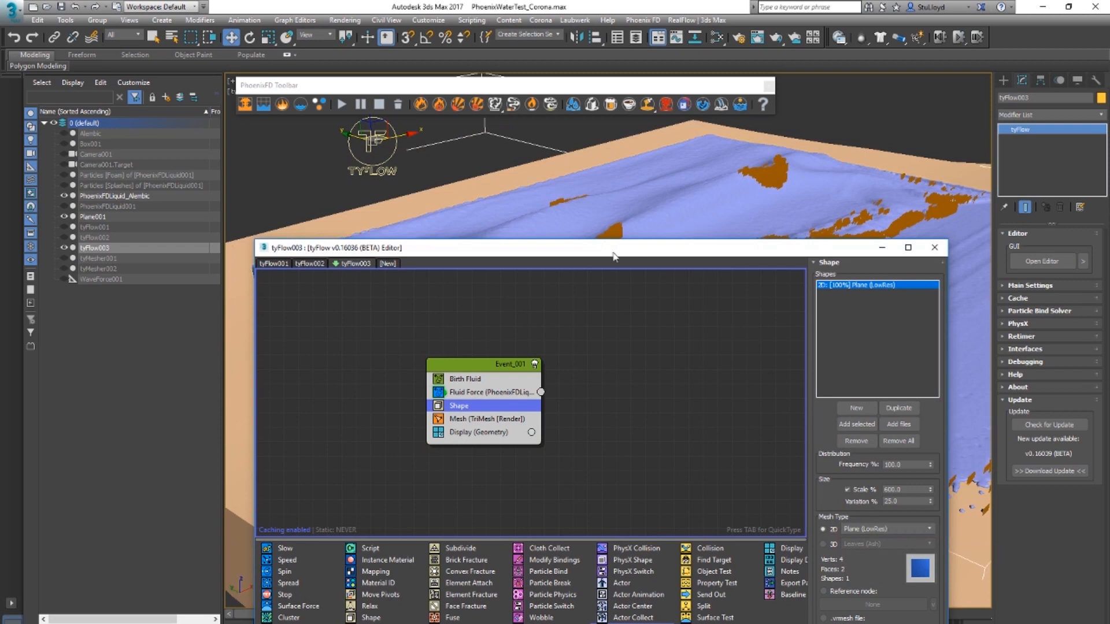
{"action": "left_click_drag", "start_coordinate": [604, 254], "coordinate": [715, 368]}
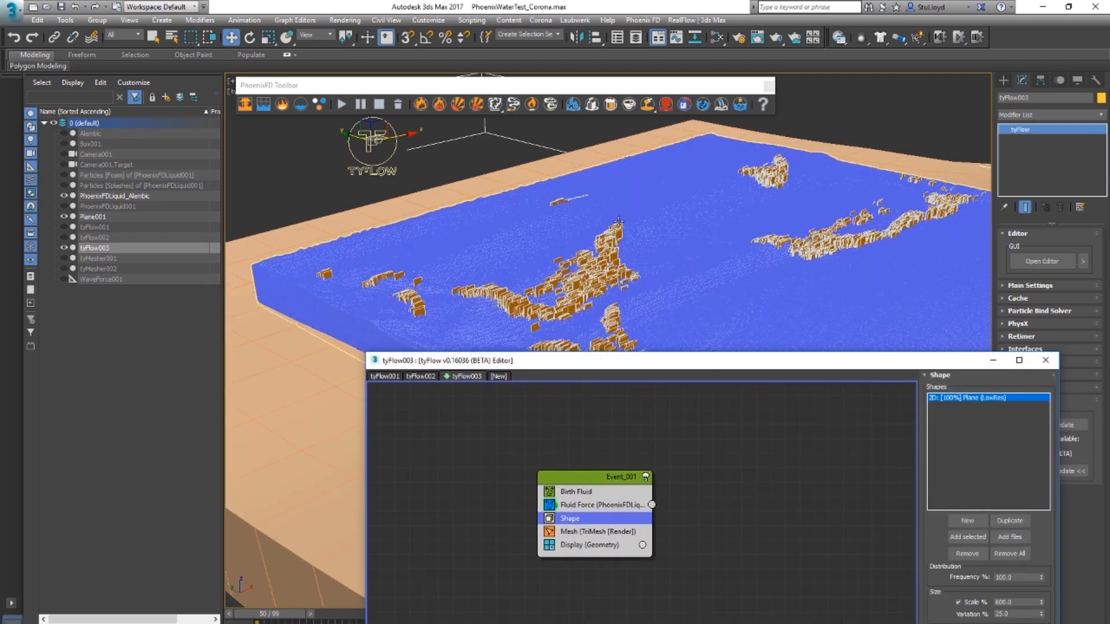
Add a Rotation operator between Shape and Mesh in the event.
{"action": "left_click_drag", "start_coordinate": [642, 364], "coordinate": [635, 214]}
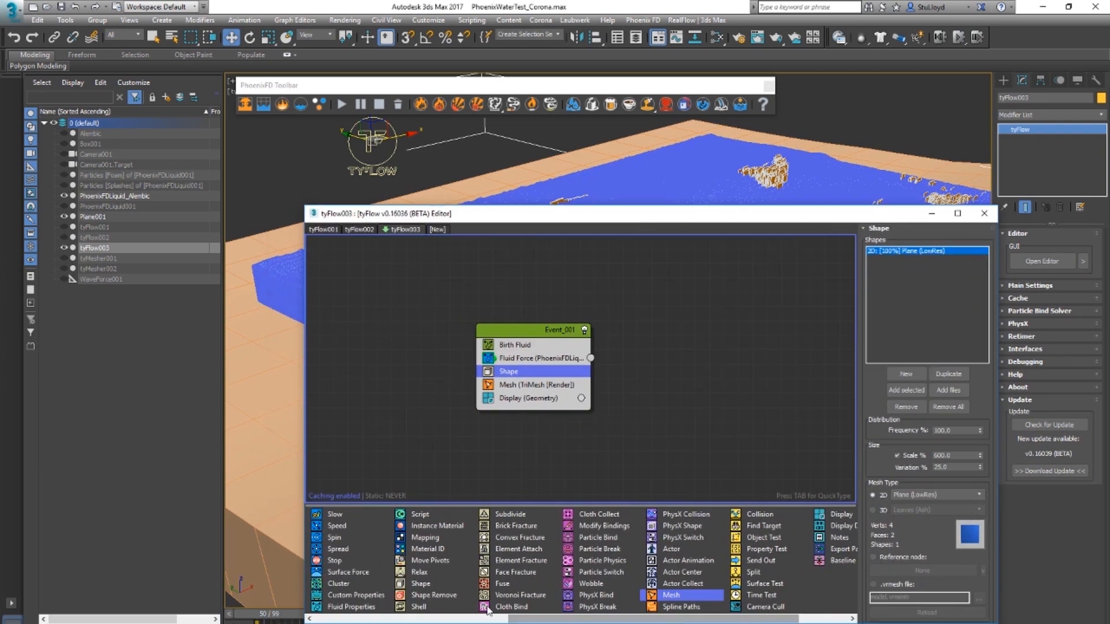
{"action": "scroll", "coordinate": [538, 622], "scroll_direction": "left", "scroll_amount": 4}
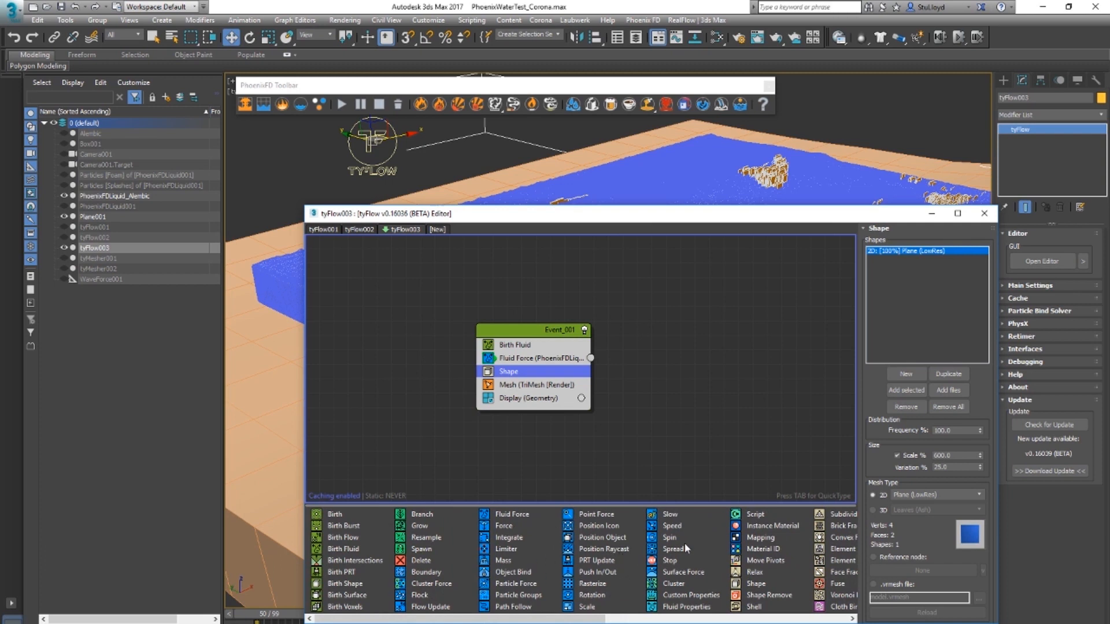
{"action": "left_click_drag", "start_coordinate": [591, 598], "coordinate": [509, 384]}
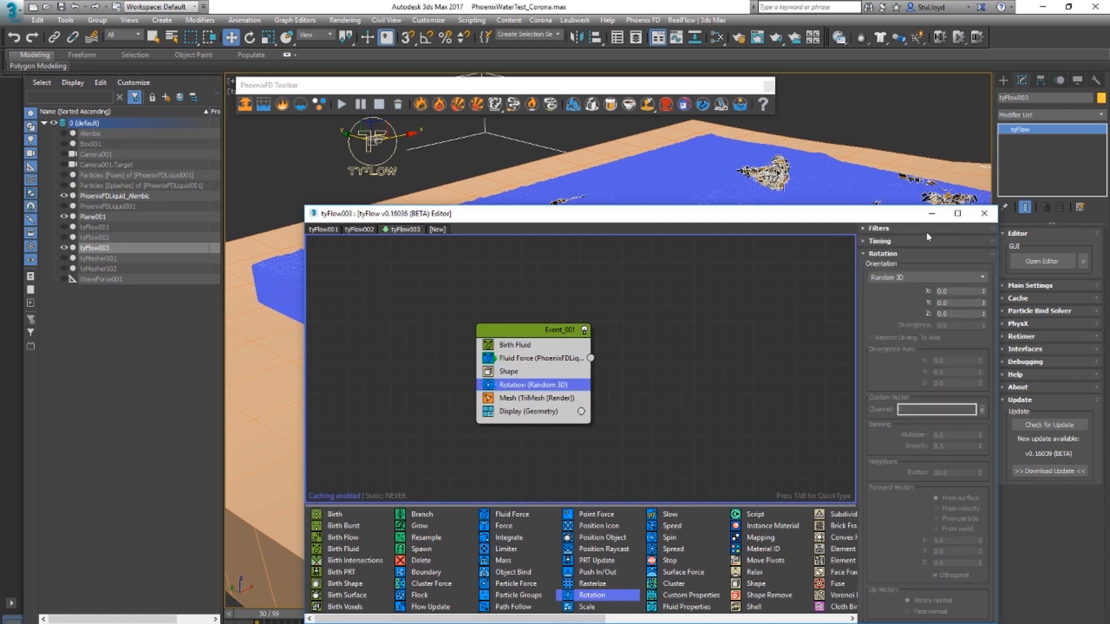
Set the Rotation operator's orientation to Object Align and pick Camera001 as its alignment object.
{"action": "left_click_drag", "start_coordinate": [848, 218], "coordinate": [763, 345]}
{"action": "left_click", "coordinate": [844, 402]}
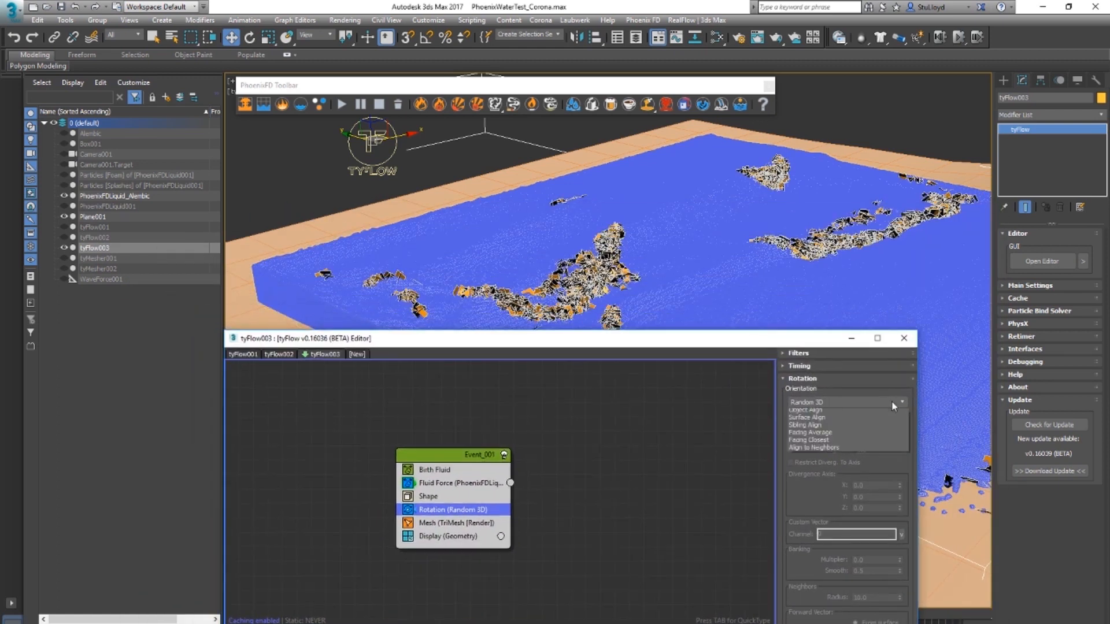
{"action": "left_click", "coordinate": [824, 457]}
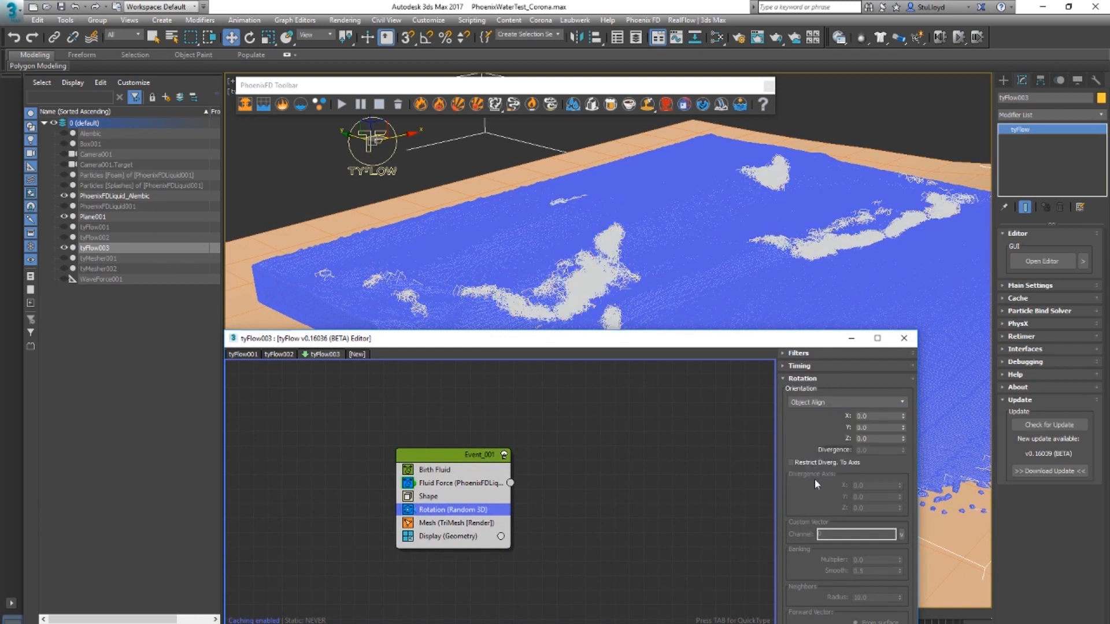
{"action": "scroll", "coordinate": [785, 450], "scroll_direction": "down", "scroll_amount": 5}
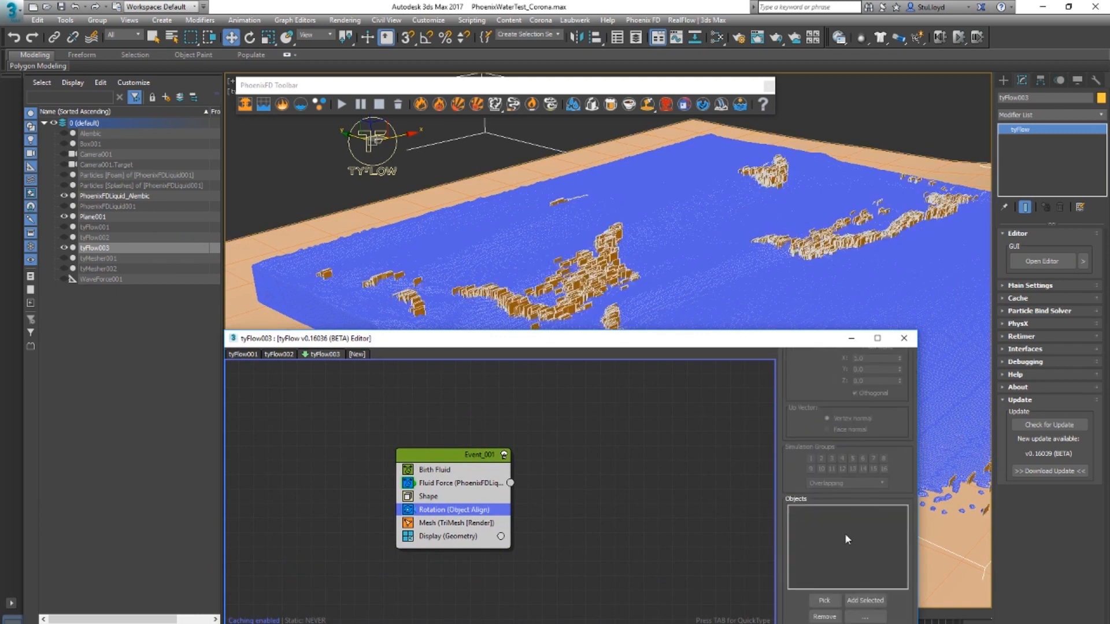
{"action": "left_click", "coordinate": [825, 602]}
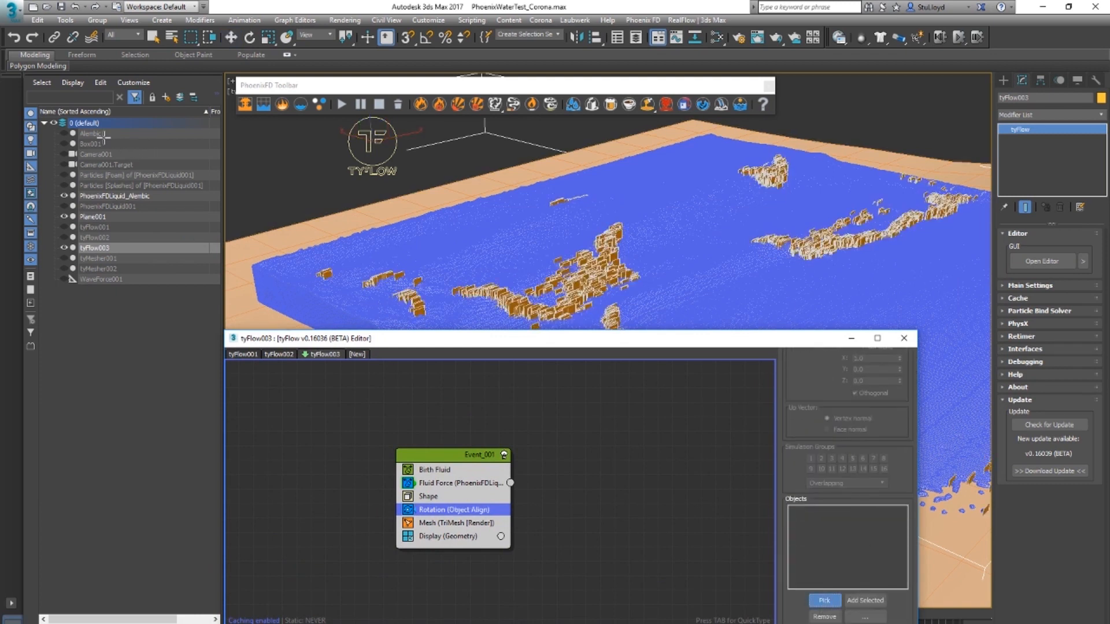
{"action": "left_click", "coordinate": [96, 153]}
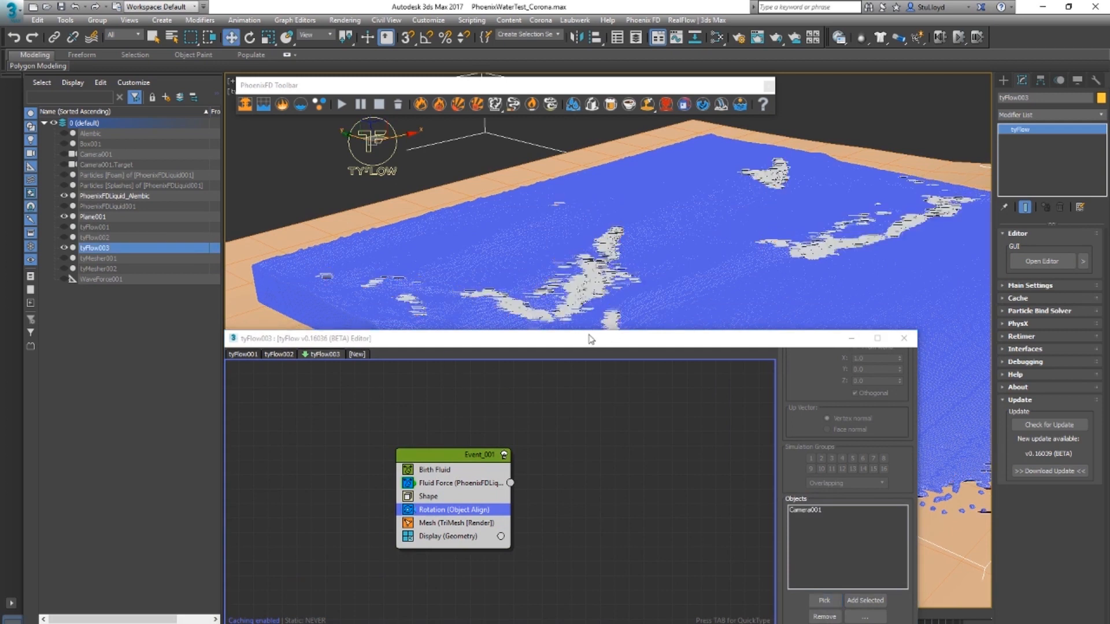
Set the Rotation operator's X value to -90 so the planes face the camera, and put the tyFlow editor away.
{"action": "mouse_move", "coordinate": [591, 339]}
{"action": "left_mouse_down"}
{"action": "mouse_move", "coordinate": [552, 357]}
{"action": "mouse_move", "coordinate": [598, 371]}
{"action": "mouse_move", "coordinate": [587, 348]}
{"action": "left_mouse_up"}
{"action": "scroll", "coordinate": [760, 389], "scroll_direction": "up", "scroll_amount": 5}
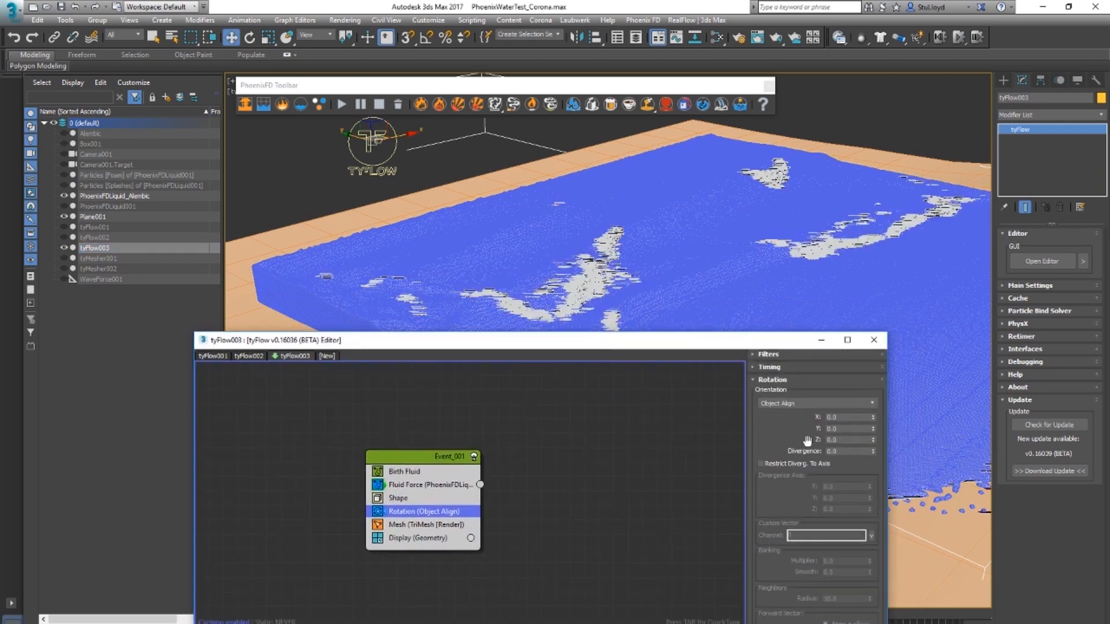
{"action": "left_click", "coordinate": [845, 417]}
{"action": "left_click_drag", "start_coordinate": [622, 341], "coordinate": [632, 378]}
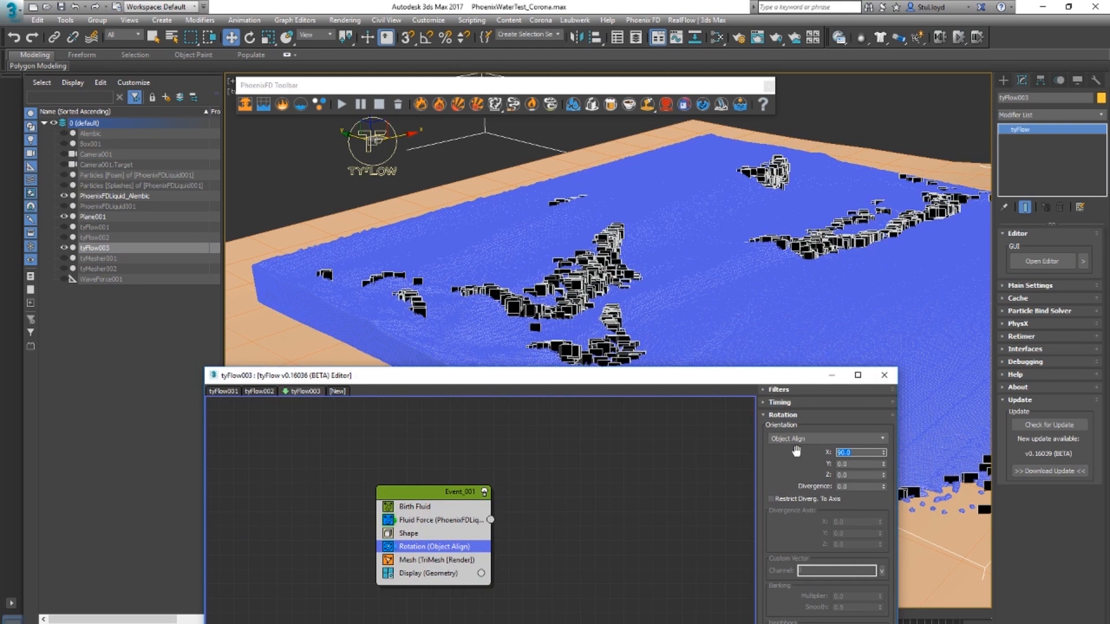
{"action": "type", "text": "-90"}
{"action": "key", "text": "Return"}
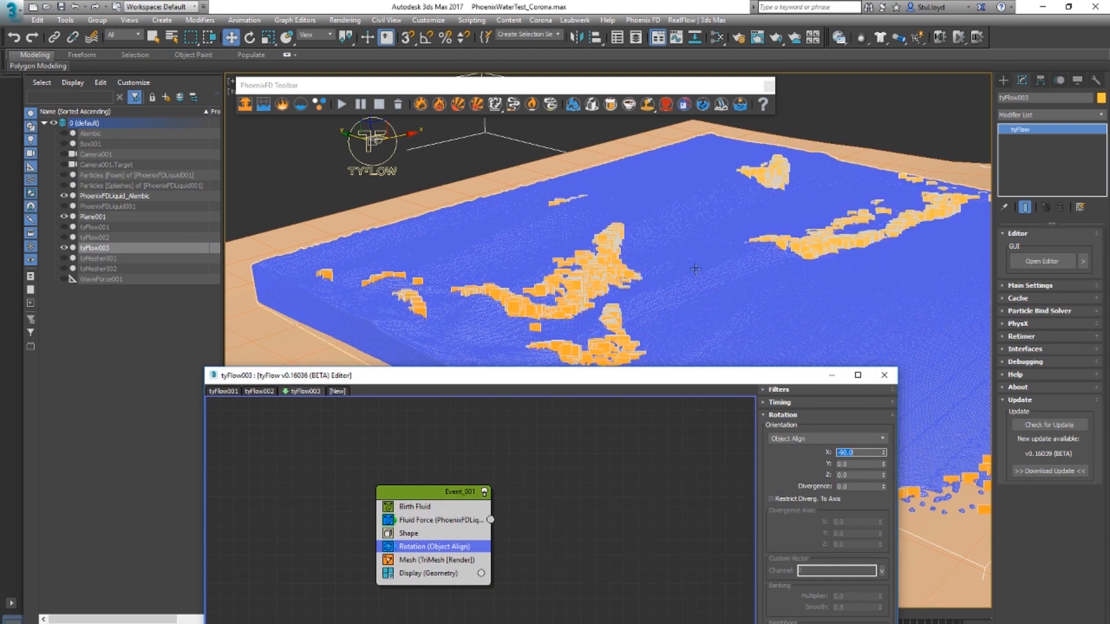
{"action": "left_click_drag", "start_coordinate": [629, 376], "coordinate": [605, 342]}
{"action": "left_click", "coordinate": [680, 310]}
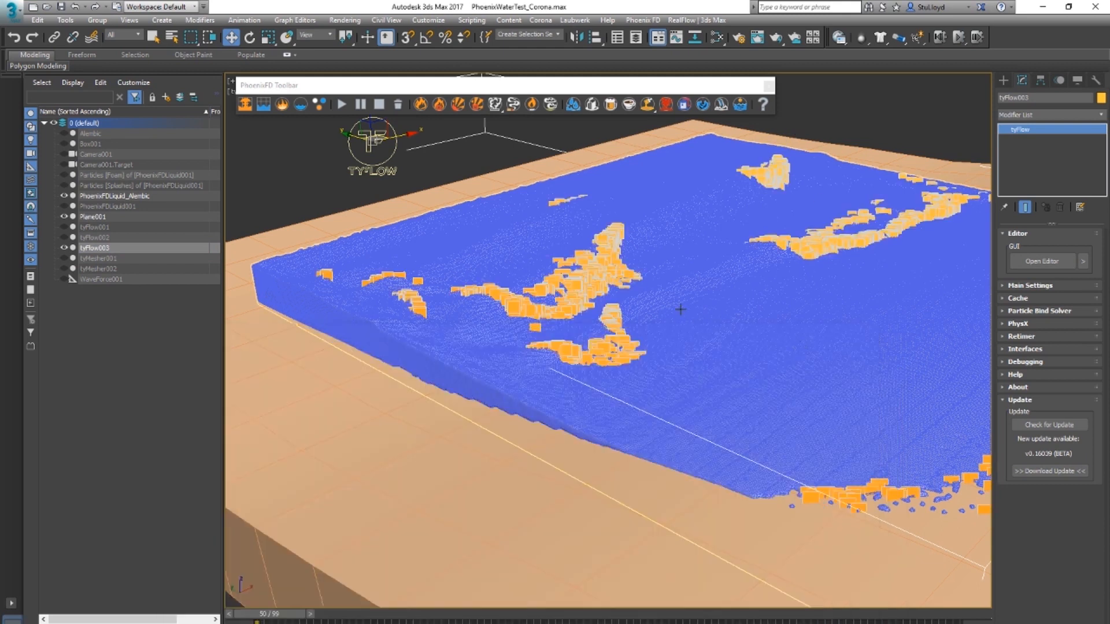
Create a CoronaMtl material in the Slate Material Editor and set its diffuse color to white.
{"action": "key", "text": "m"}
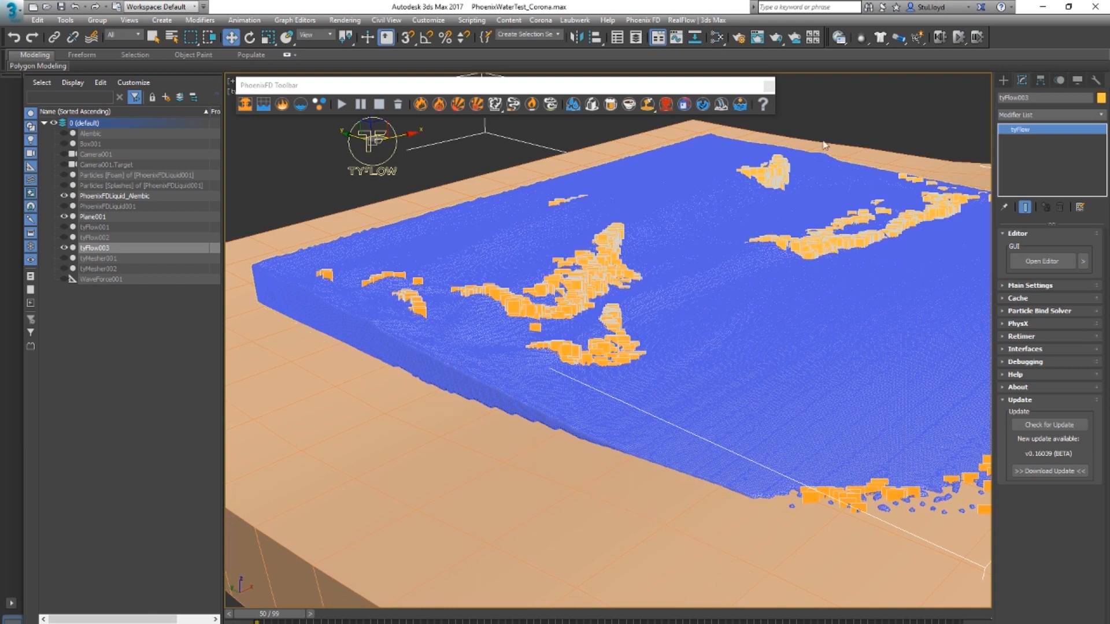
{"action": "left_click_drag", "start_coordinate": [703, 259], "coordinate": [683, 224]}
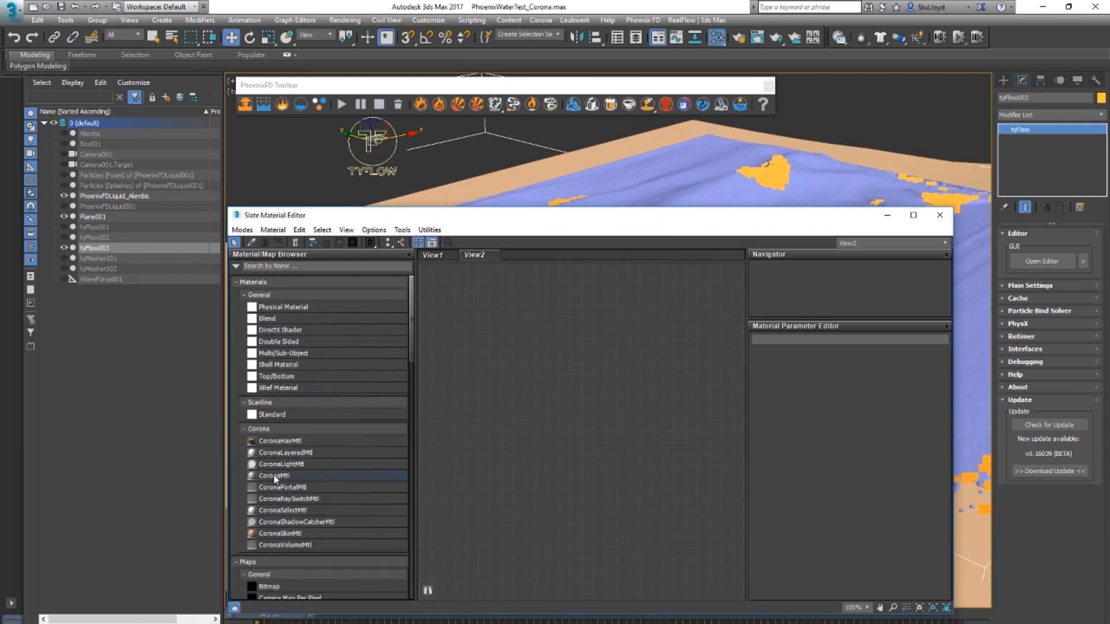
{"action": "left_click_drag", "start_coordinate": [274, 477], "coordinate": [654, 310]}
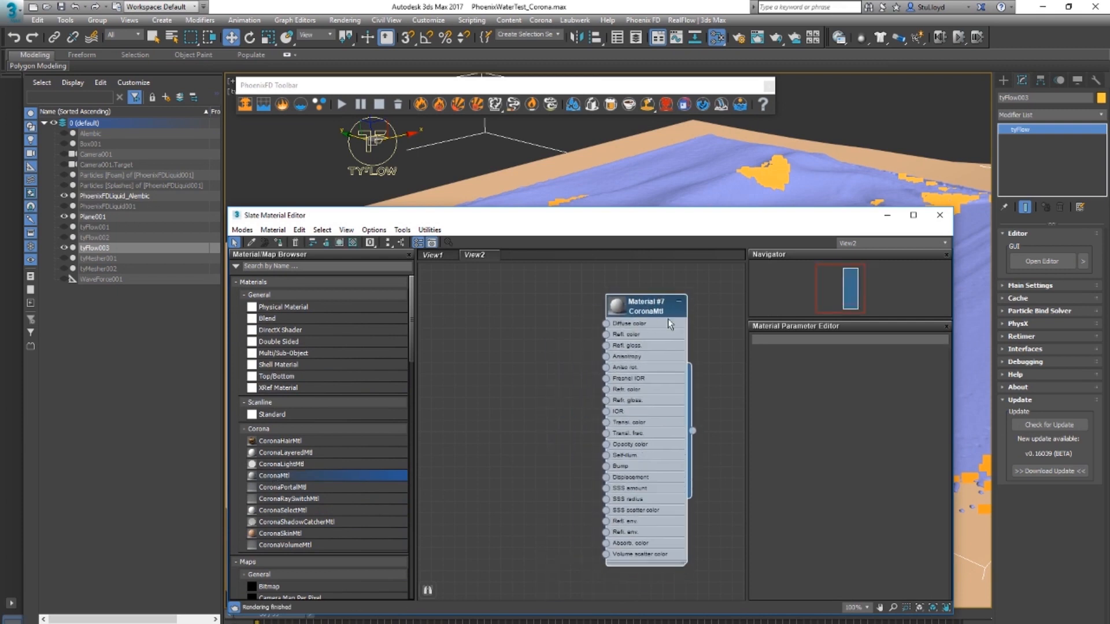
{"action": "double_click", "coordinate": [654, 308]}
{"action": "left_click", "coordinate": [901, 373]}
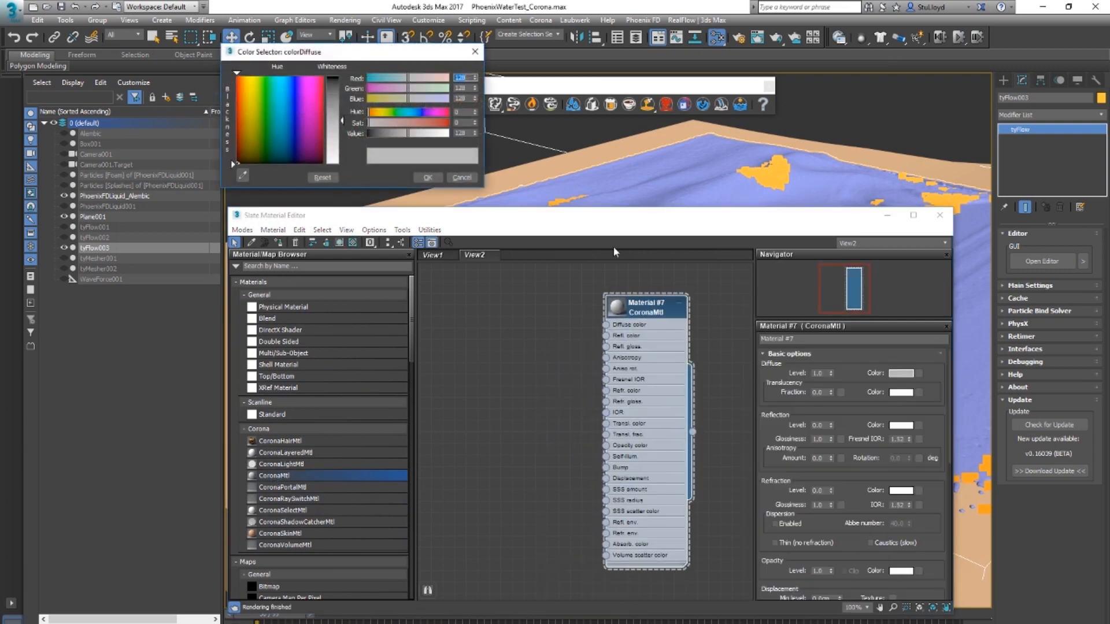
{"action": "left_click", "coordinate": [428, 178]}
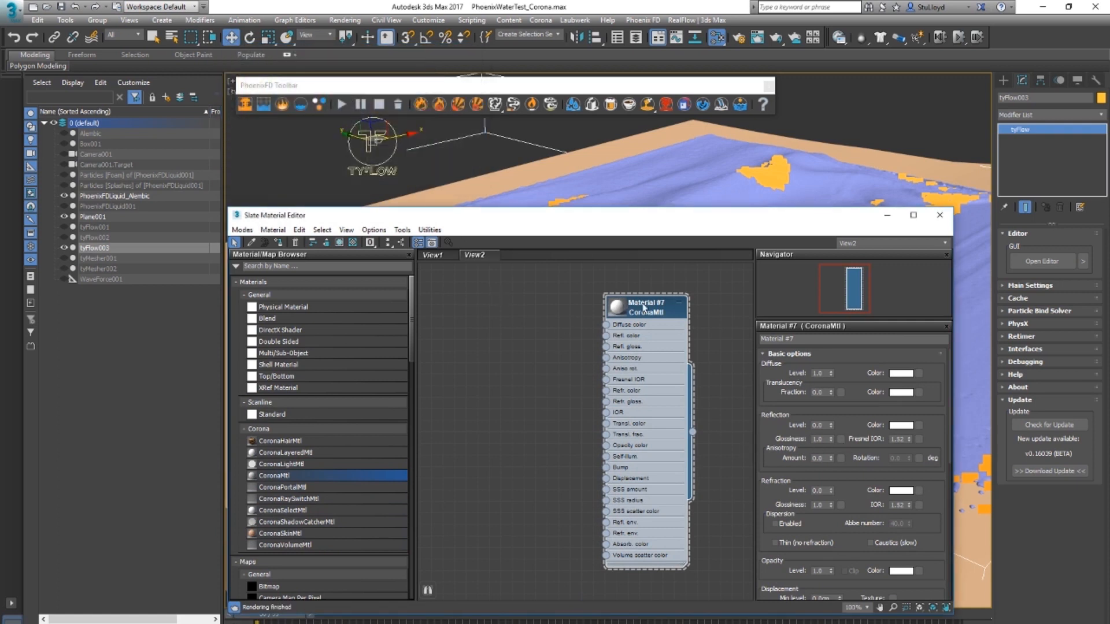
Assign the white CoronaMtl material to the tyFlow003 object in the viewport.
{"action": "left_click_drag", "start_coordinate": [645, 307], "coordinate": [648, 329]}
{"action": "left_click_drag", "start_coordinate": [648, 222], "coordinate": [581, 316]}
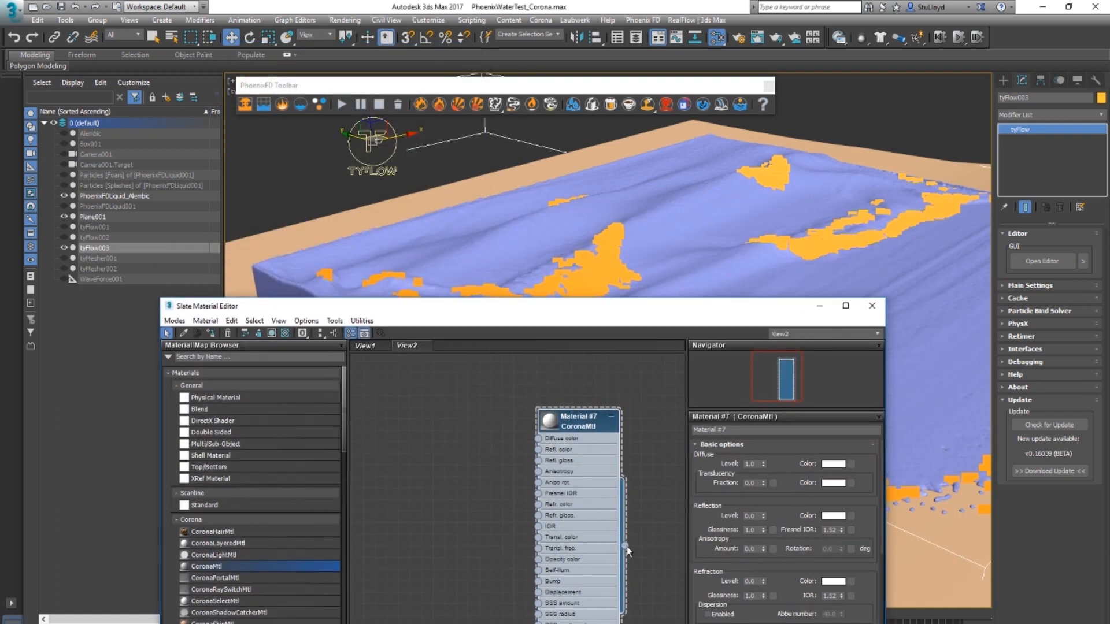
{"action": "mouse_move", "coordinate": [626, 546]}
{"action": "left_mouse_down"}
{"action": "mouse_move", "coordinate": [665, 278]}
{"action": "mouse_move", "coordinate": [451, 336]}
{"action": "mouse_move", "coordinate": [383, 141]}
{"action": "left_mouse_up"}
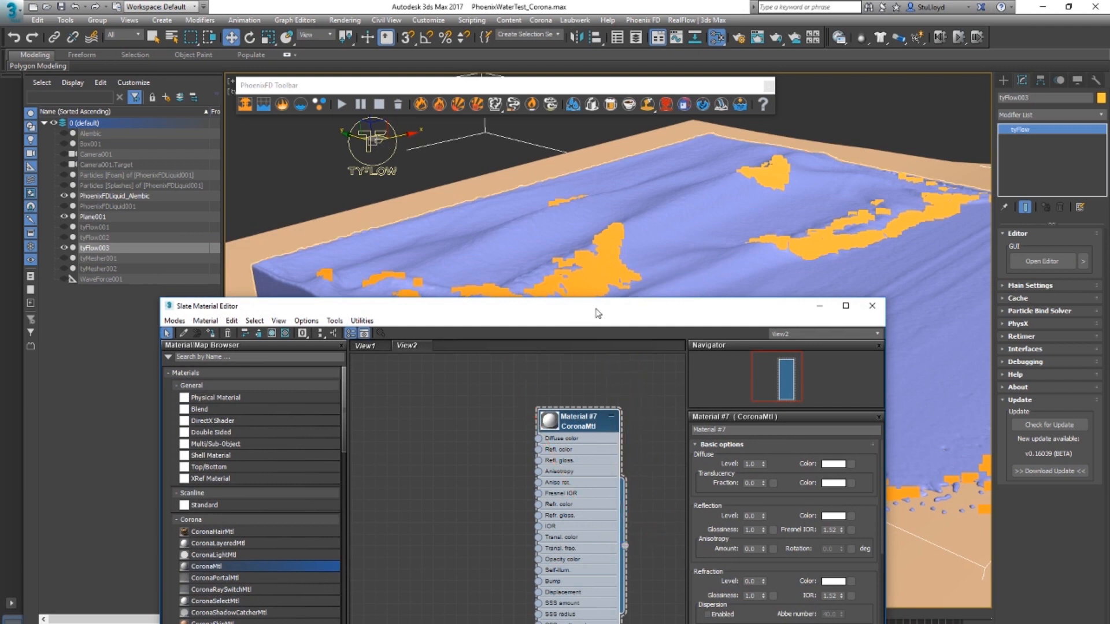
{"action": "left_click_drag", "start_coordinate": [595, 314], "coordinate": [688, 248]}
{"action": "left_click_drag", "start_coordinate": [596, 246], "coordinate": [591, 306]}
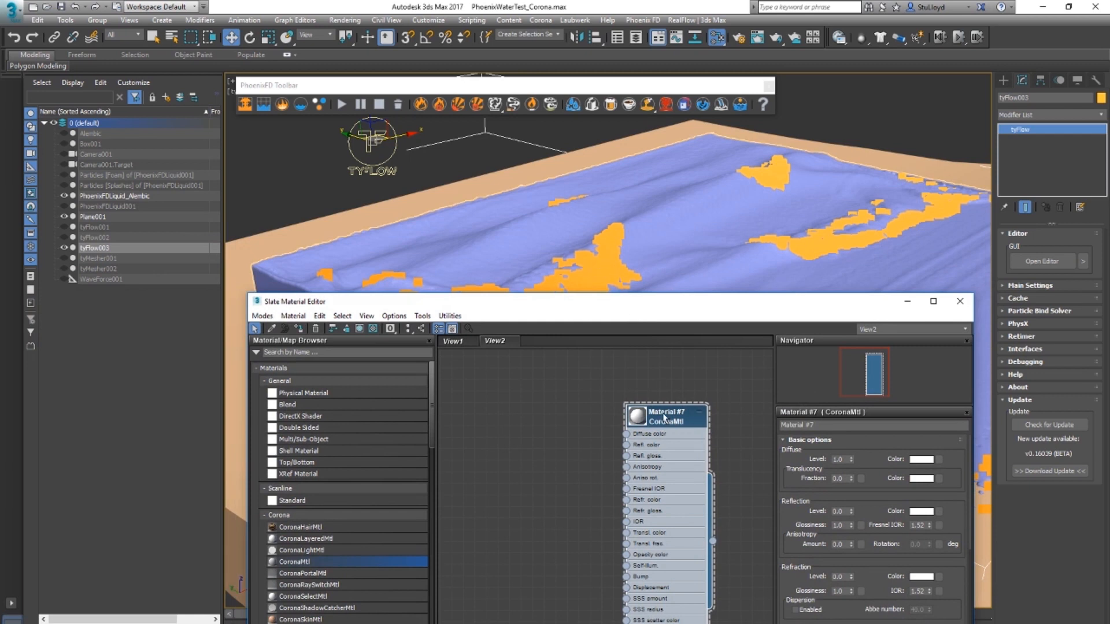
{"action": "left_click_drag", "start_coordinate": [664, 417], "coordinate": [699, 394]}
{"action": "left_click_drag", "start_coordinate": [633, 304], "coordinate": [605, 313]}
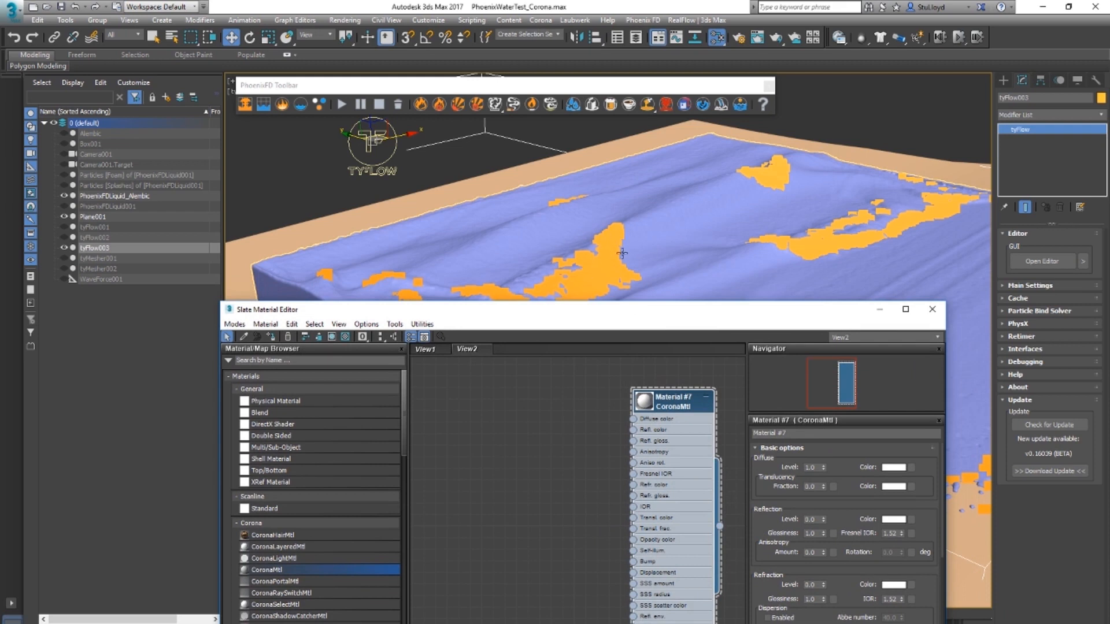
{"action": "mouse_move", "coordinate": [614, 313]}
{"action": "left_mouse_down"}
{"action": "mouse_move", "coordinate": [588, 315]}
{"action": "mouse_move", "coordinate": [615, 321]}
{"action": "left_mouse_up"}
{"action": "left_click_drag", "start_coordinate": [539, 313], "coordinate": [586, 298]}
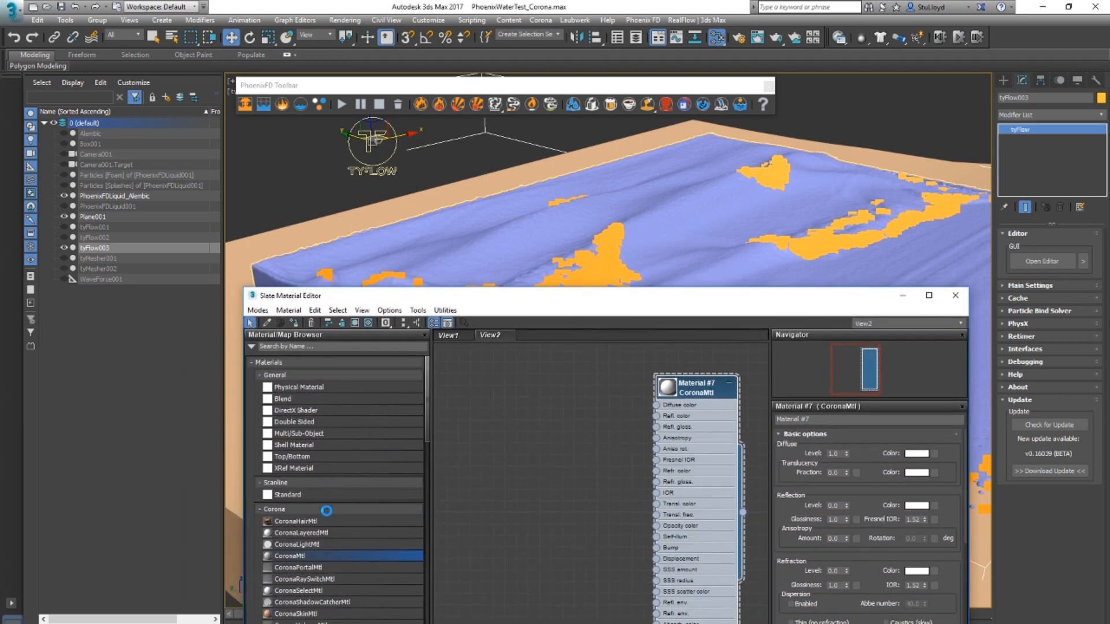
Add a Gradient Ramp map beside the CoronaMtl node and open its parameters.
{"action": "scroll", "coordinate": [330, 525], "scroll_direction": "down", "scroll_amount": 7}
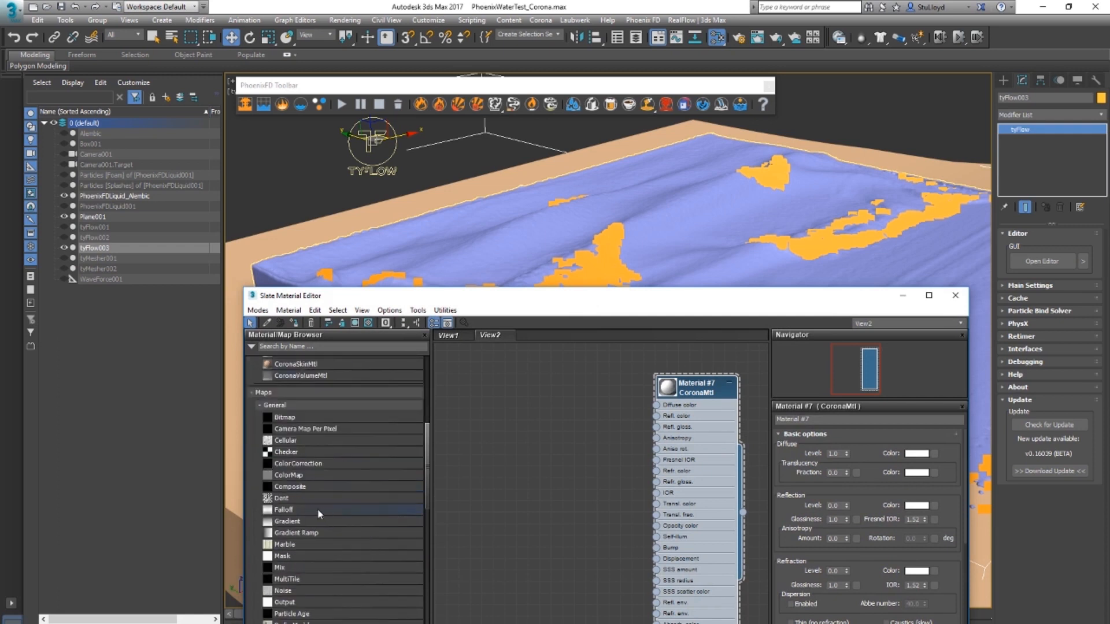
{"action": "left_click_drag", "start_coordinate": [578, 445], "coordinate": [556, 444]}
{"action": "double_click", "coordinate": [539, 434]}
Delete the gradient ramp's middle flag and set its gradient type to Radial.
{"action": "left_click_drag", "start_coordinate": [802, 301], "coordinate": [769, 257]}
{"action": "right_click", "coordinate": [834, 572]}
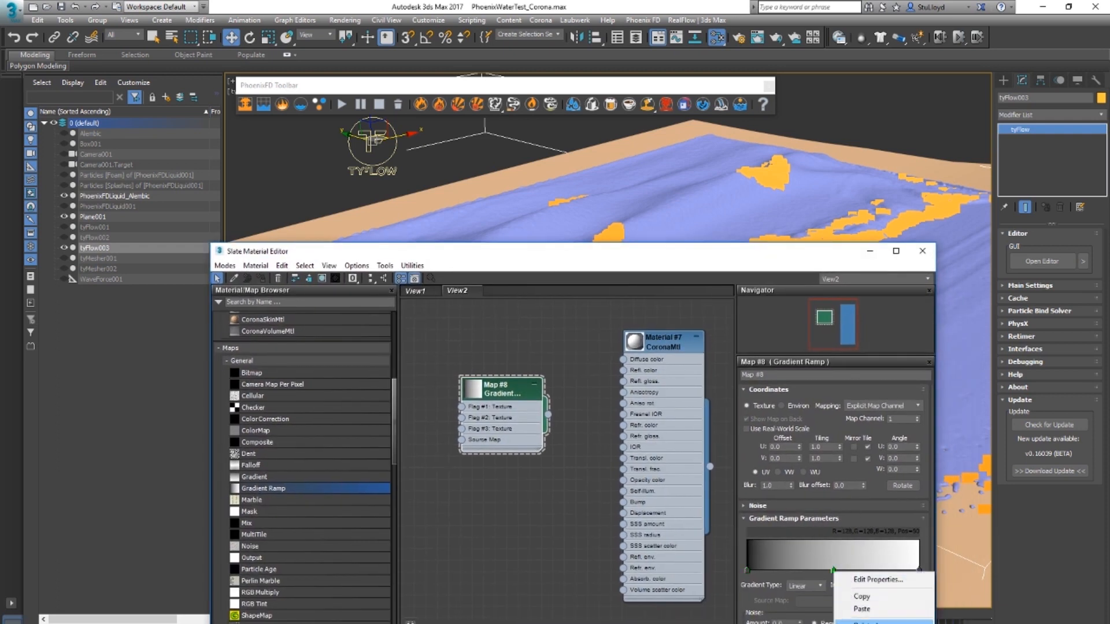
{"action": "left_click", "coordinate": [856, 621]}
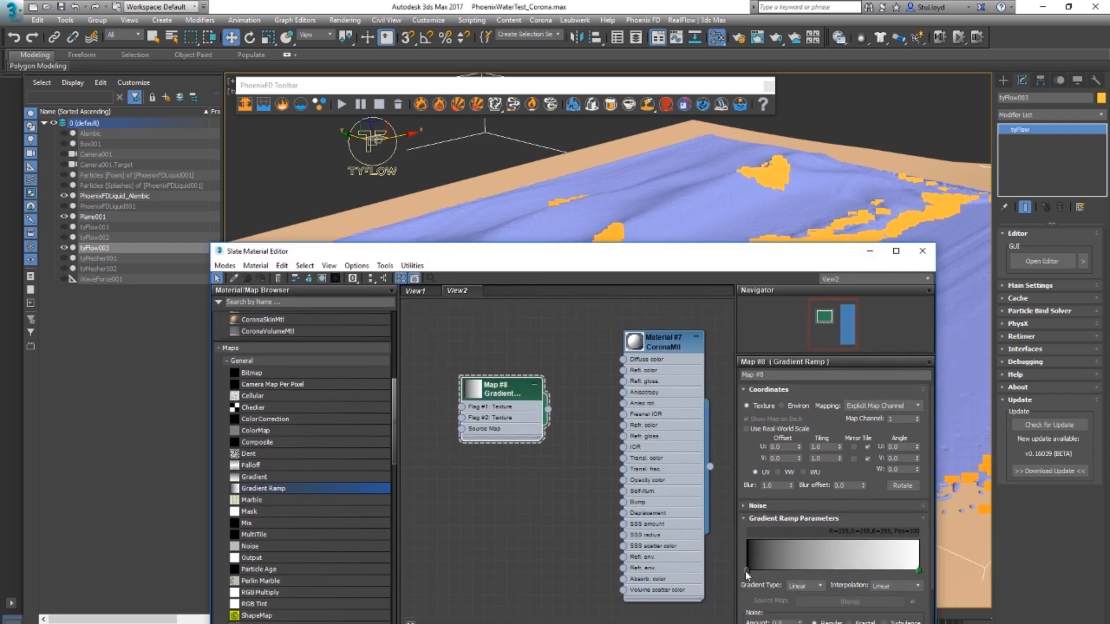
{"action": "left_click", "coordinate": [818, 586]}
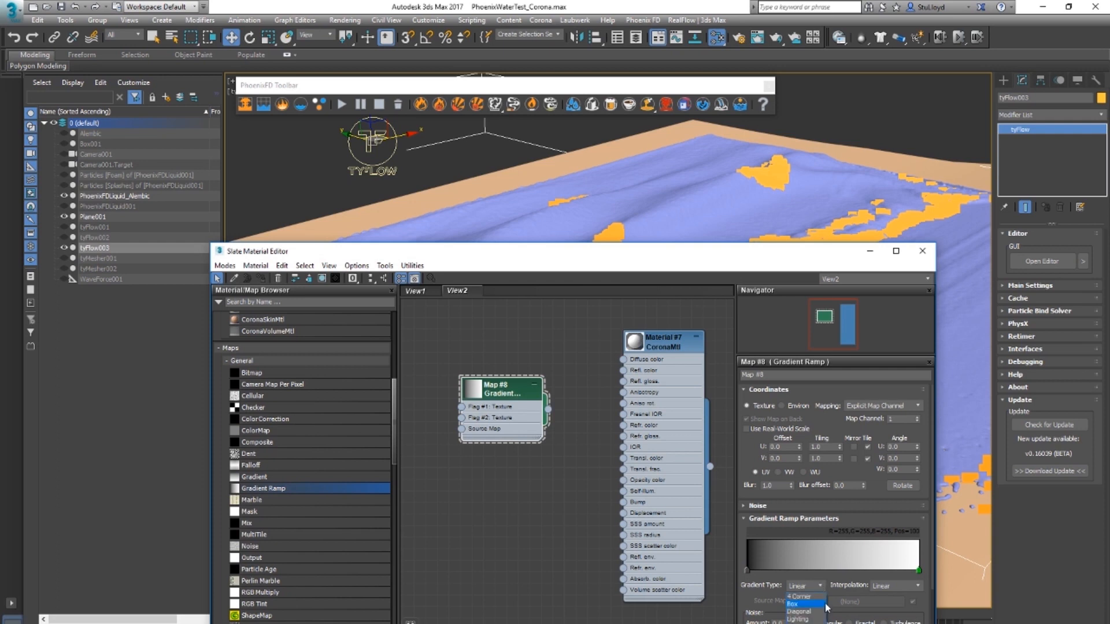
{"action": "left_click", "coordinate": [798, 623]}
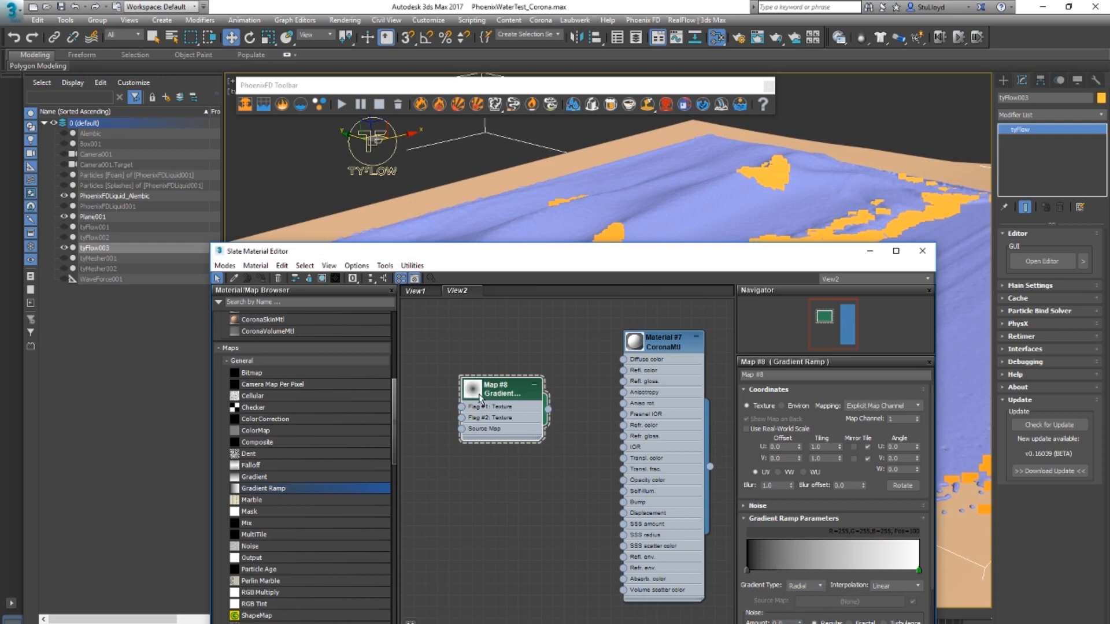
Set the gradient ramp's start flag to white and its end flag to black.
{"action": "double_click", "coordinate": [747, 572]}
{"action": "left_click_drag", "start_coordinate": [333, 156], "coordinate": [334, 168]}
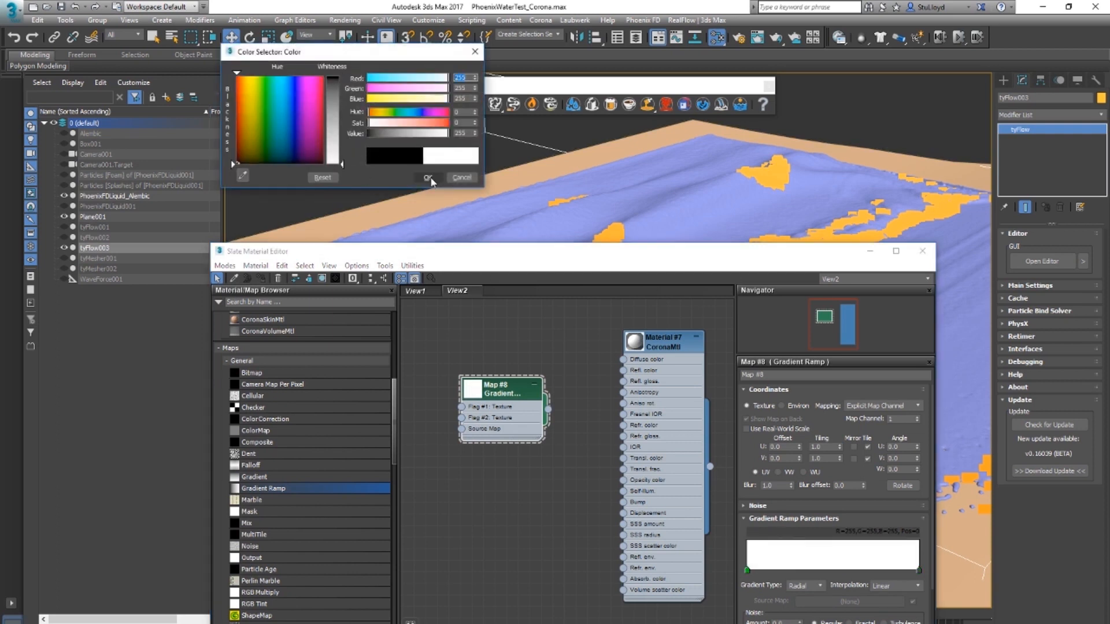
{"action": "left_click", "coordinate": [429, 178]}
{"action": "double_click", "coordinate": [919, 572]}
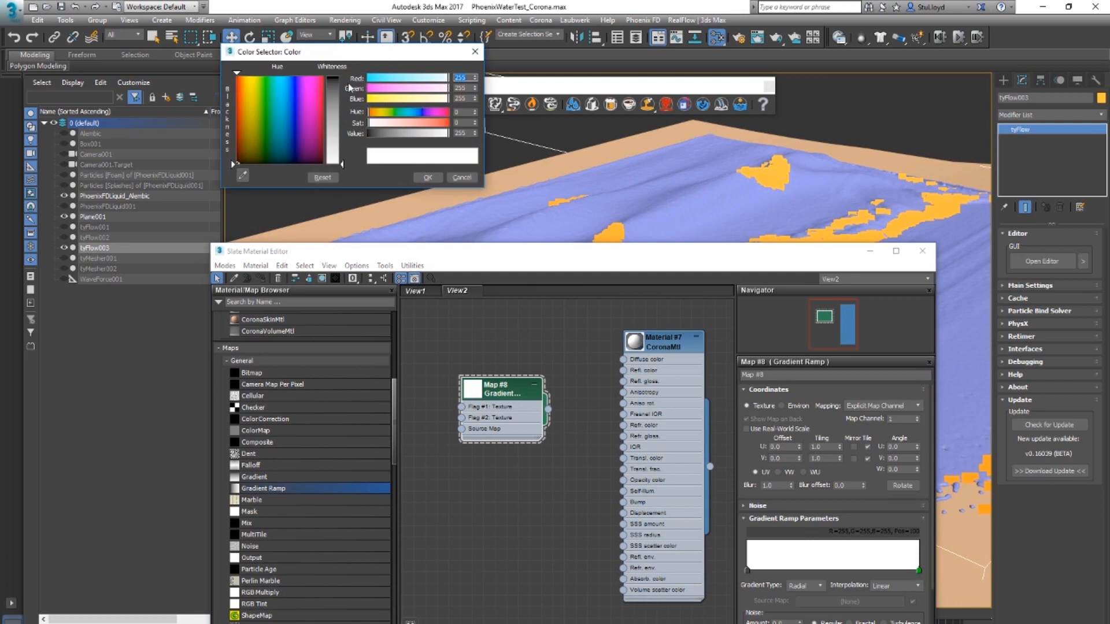
{"action": "left_click", "coordinate": [230, 159]}
{"action": "left_click", "coordinate": [426, 177]}
Connect the Gradient Ramp map to the Opacity color input of the CoronaMtl material.
{"action": "left_click_drag", "start_coordinate": [617, 272], "coordinate": [495, 330]}
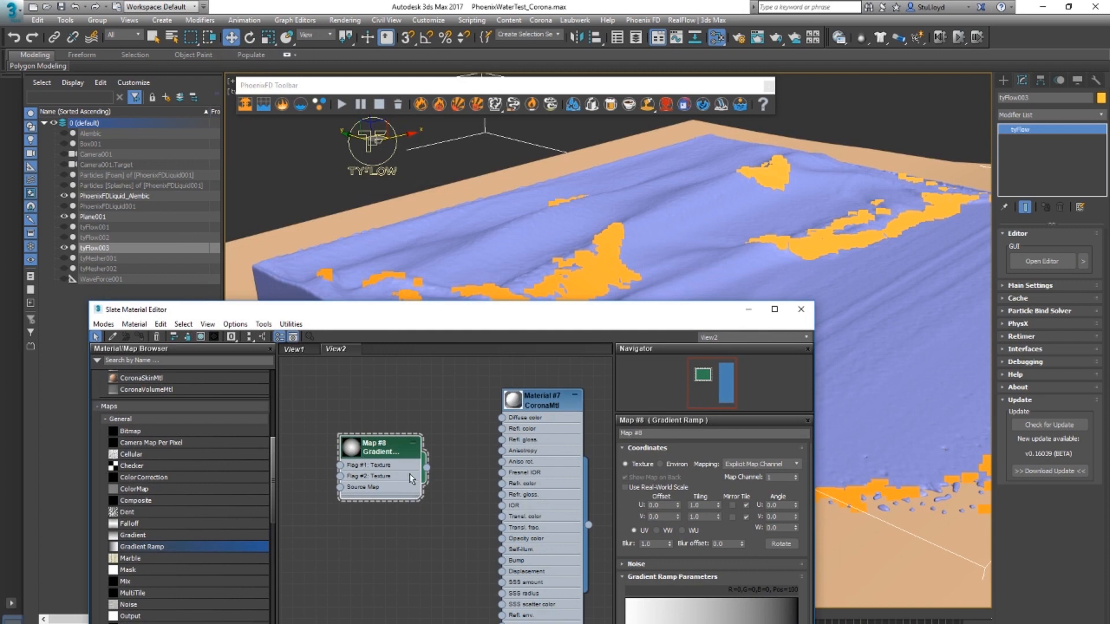
{"action": "left_click_drag", "start_coordinate": [386, 450], "coordinate": [351, 453]}
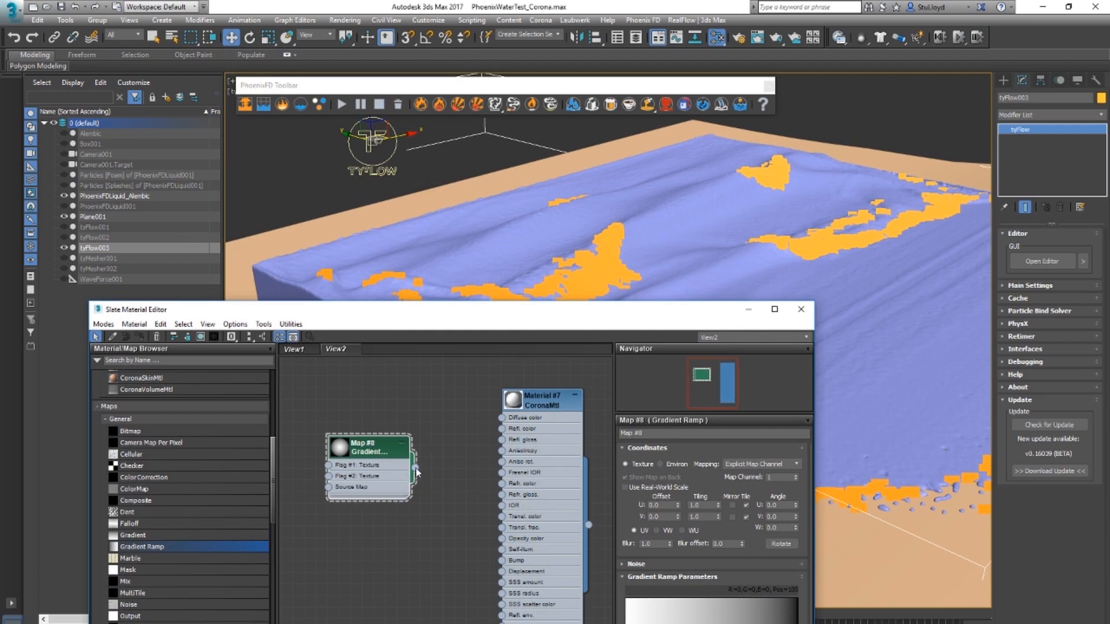
{"action": "left_click_drag", "start_coordinate": [467, 519], "coordinate": [502, 538]}
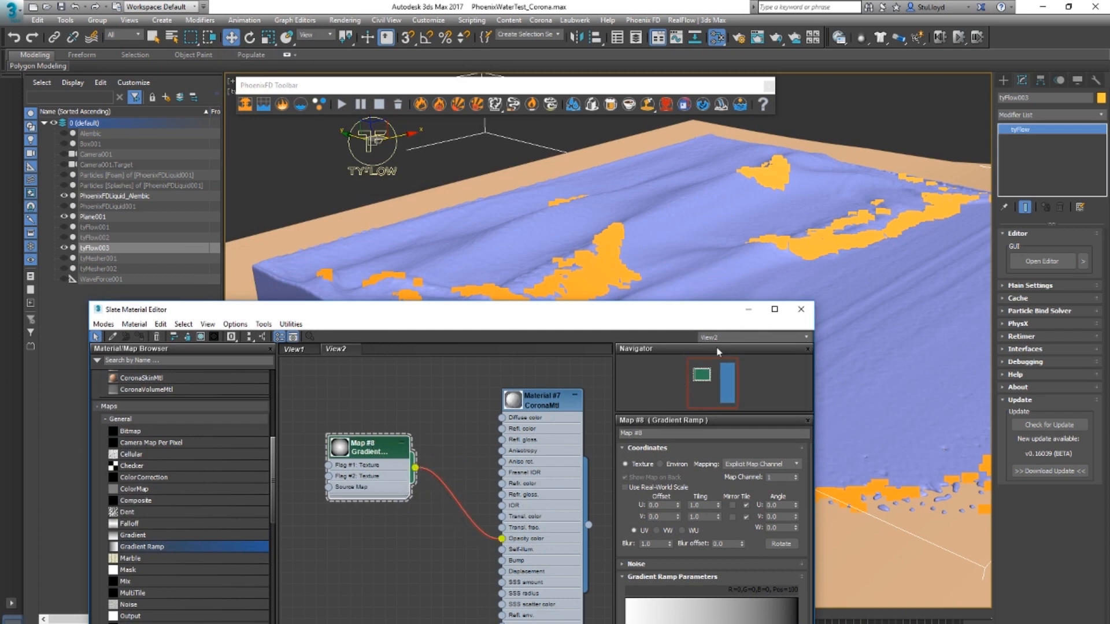
Close the material editor and render frame 50 of the perspective view with Corona.
{"action": "left_click", "coordinate": [801, 310]}
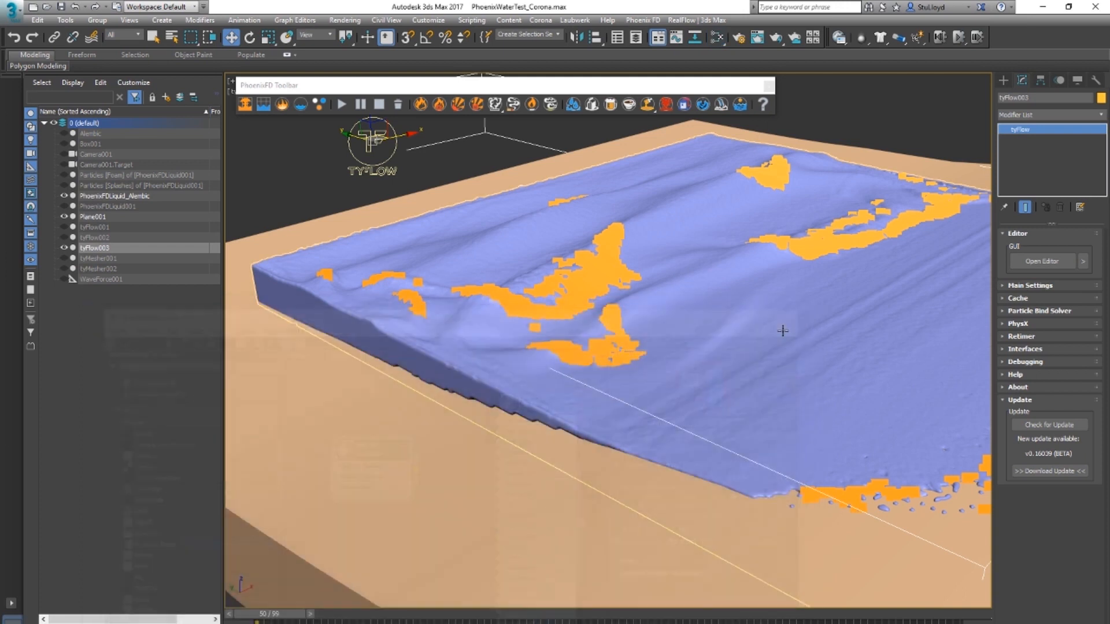
{"action": "left_click", "coordinate": [738, 37]}
{"action": "left_click", "coordinate": [544, 237]}
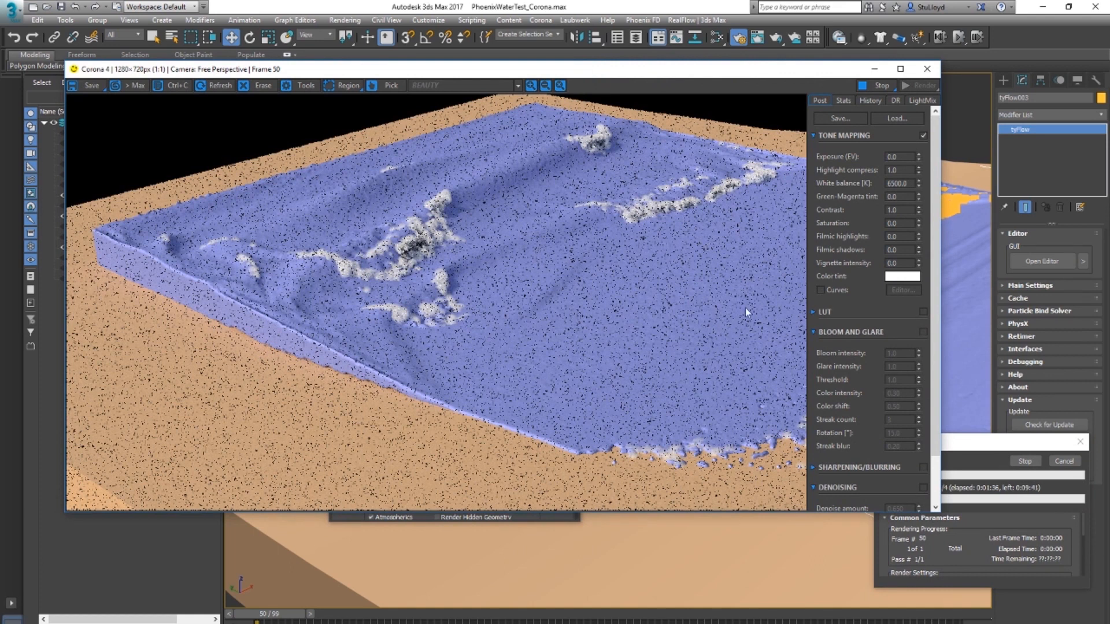
Examine the splash planes' opacity close up in the rendered frame, then cancel the render and close the frame buffer.
{"action": "scroll", "coordinate": [489, 299], "scroll_direction": "up", "scroll_amount": 1}
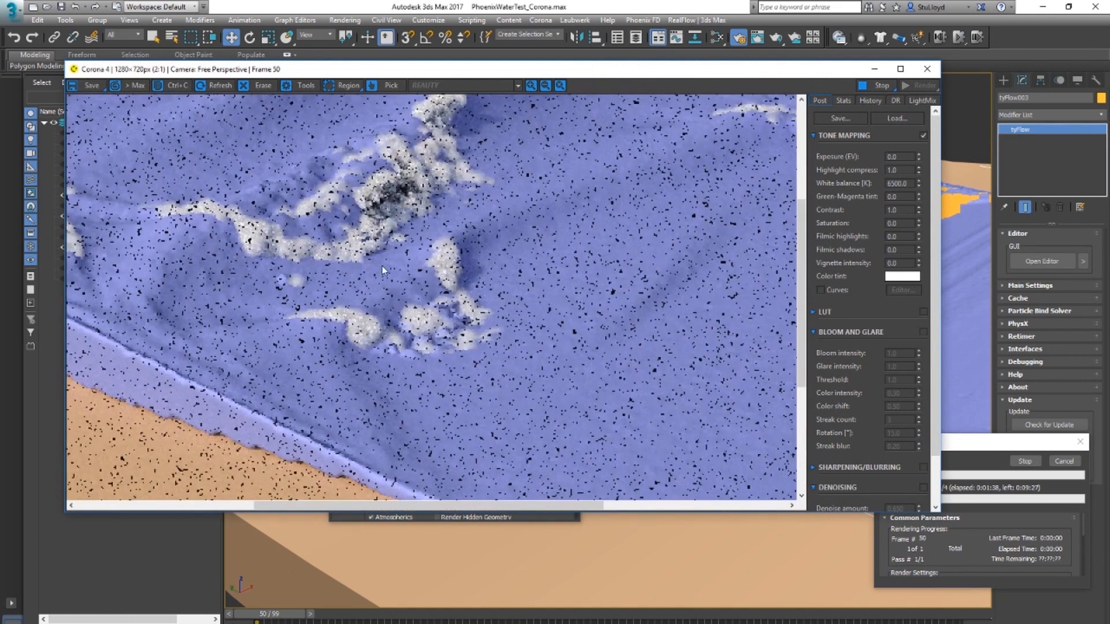
{"action": "scroll", "coordinate": [505, 287], "scroll_direction": "down", "scroll_amount": 1}
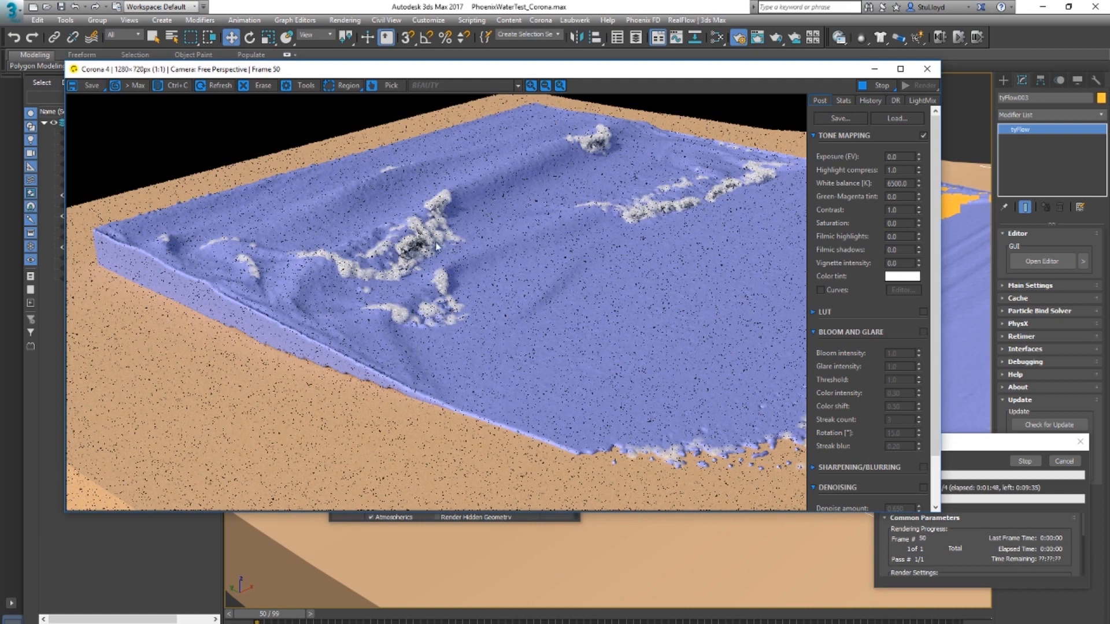
{"action": "scroll", "coordinate": [416, 259], "scroll_direction": "up", "scroll_amount": 1}
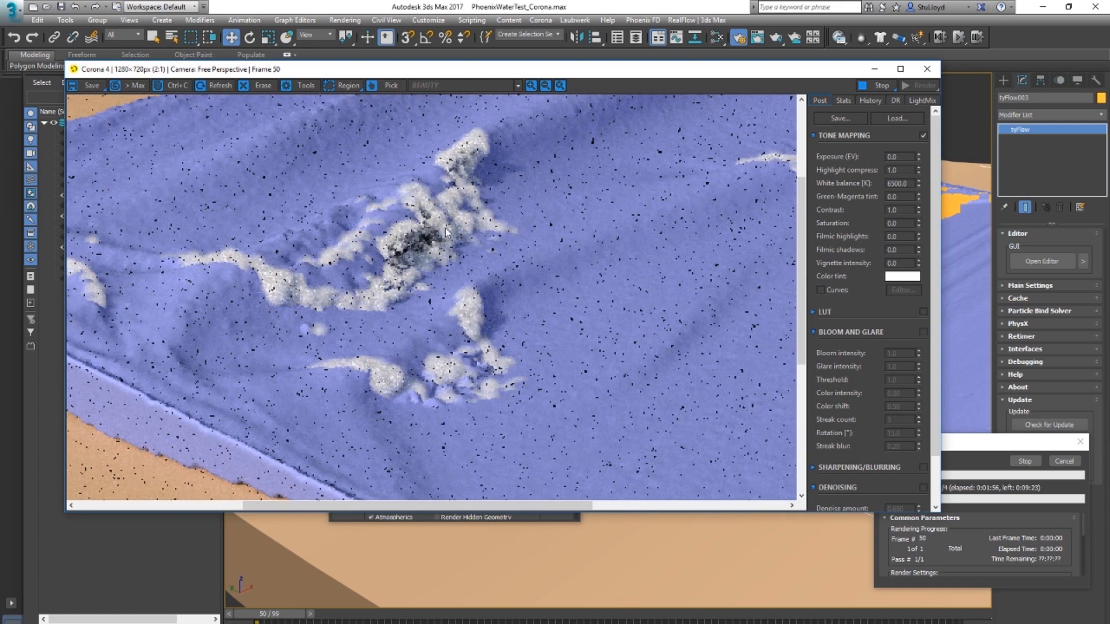
{"action": "scroll", "coordinate": [532, 251], "scroll_direction": "down", "scroll_amount": 1}
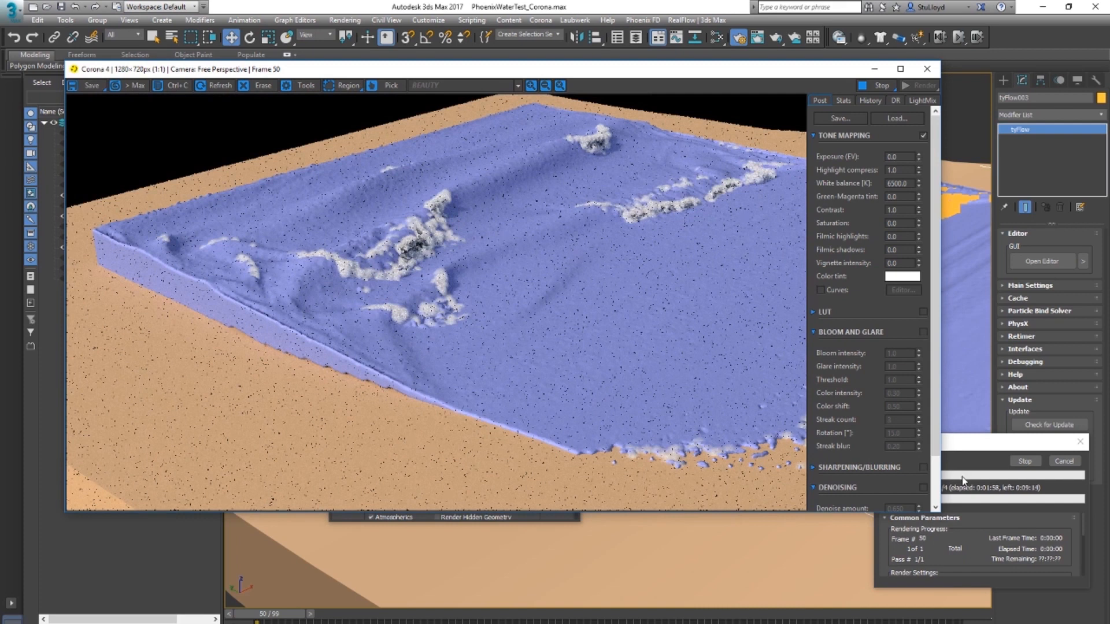
{"action": "left_click", "coordinate": [1064, 461]}
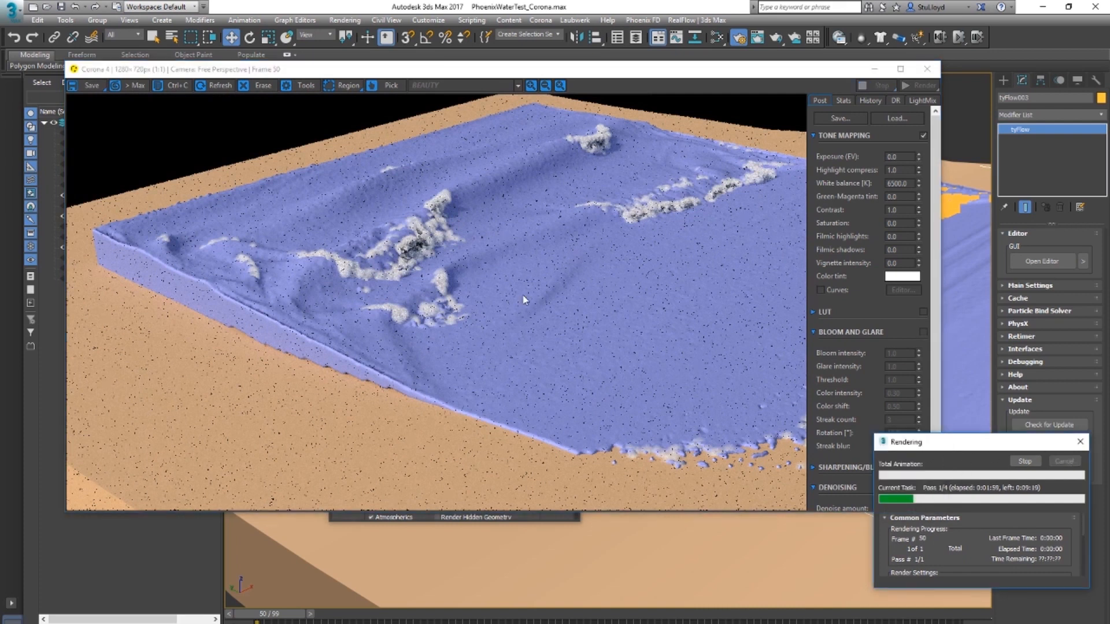
{"action": "left_click", "coordinate": [926, 69]}
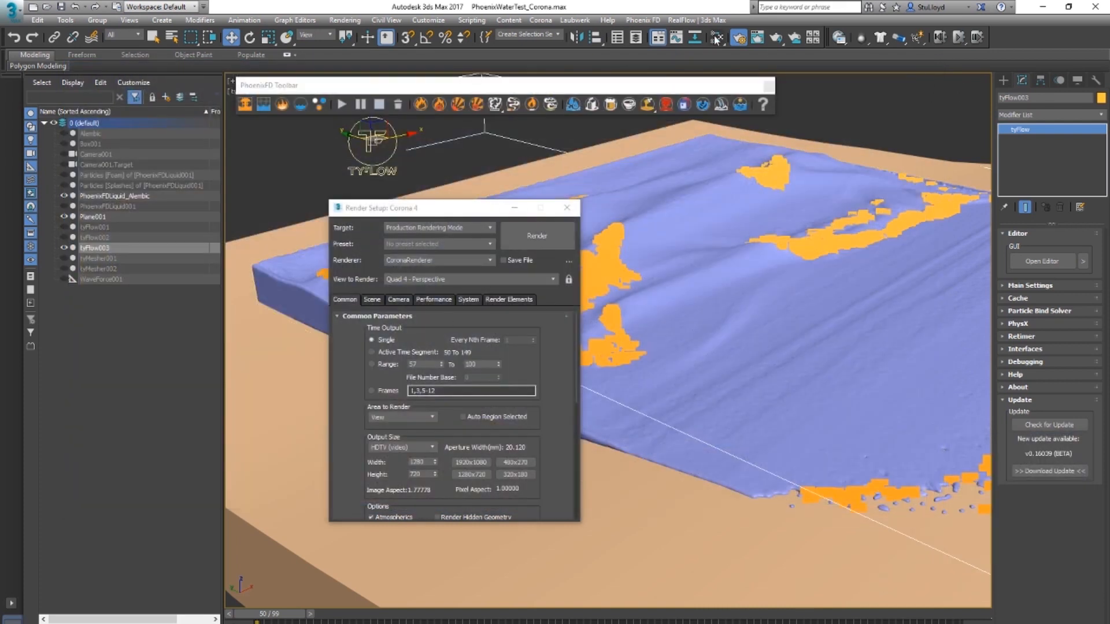
Darken the gradient ramp's start flag to a grey of RGB 77, 77, 77.
{"action": "left_click", "coordinate": [717, 37]}
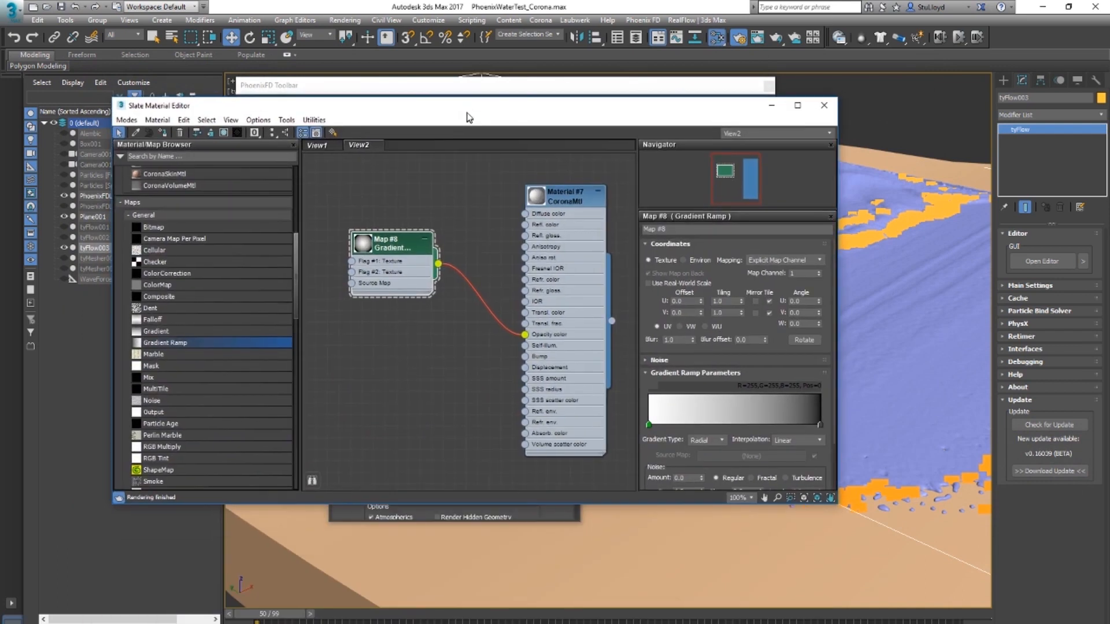
{"action": "left_click_drag", "start_coordinate": [467, 114], "coordinate": [467, 108]}
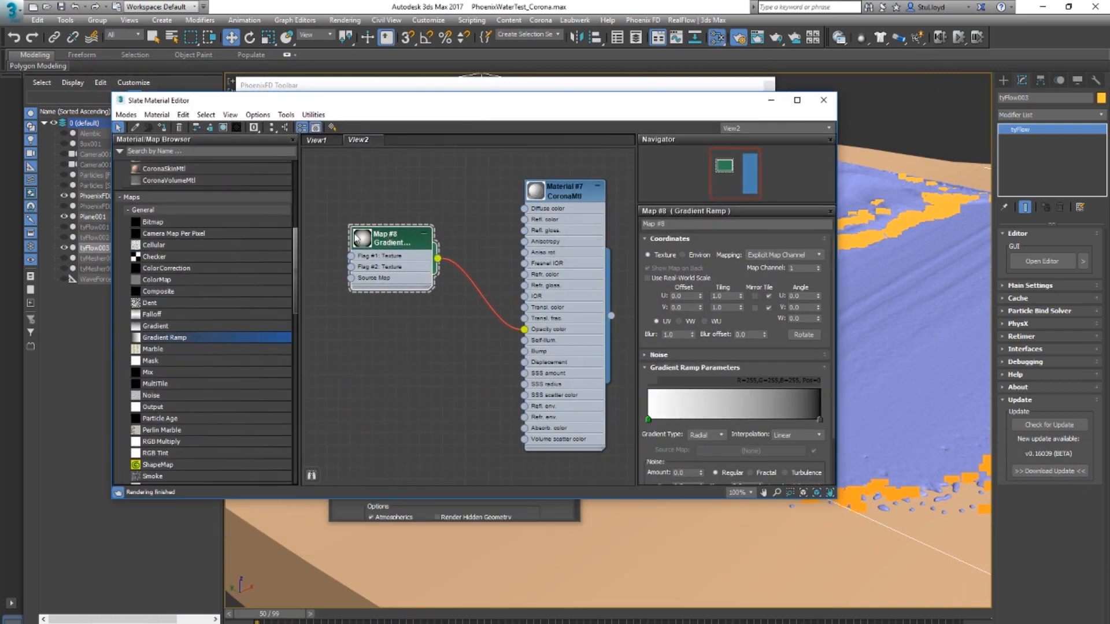
{"action": "double_click", "coordinate": [648, 419]}
{"action": "left_click_drag", "start_coordinate": [339, 131], "coordinate": [341, 103]}
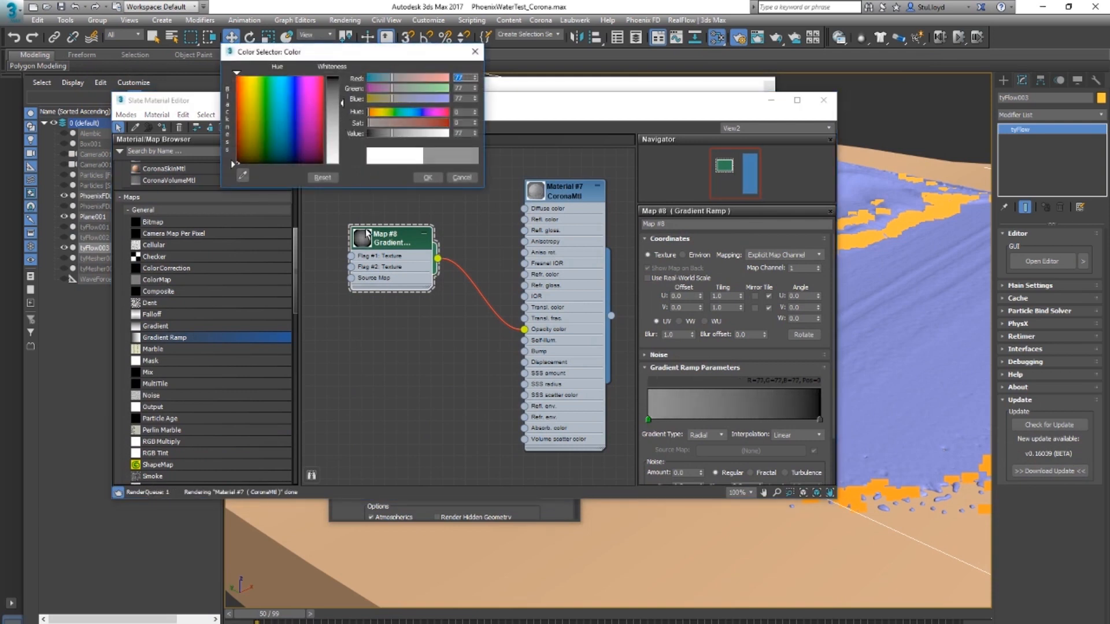
{"action": "left_click", "coordinate": [428, 178]}
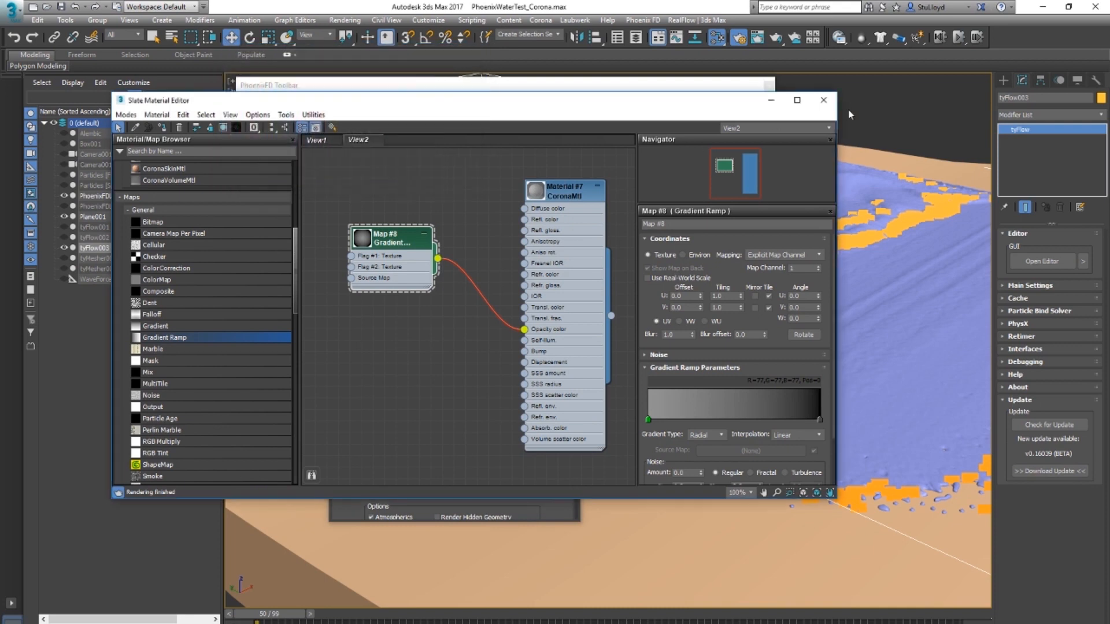
{"action": "left_click", "coordinate": [823, 100]}
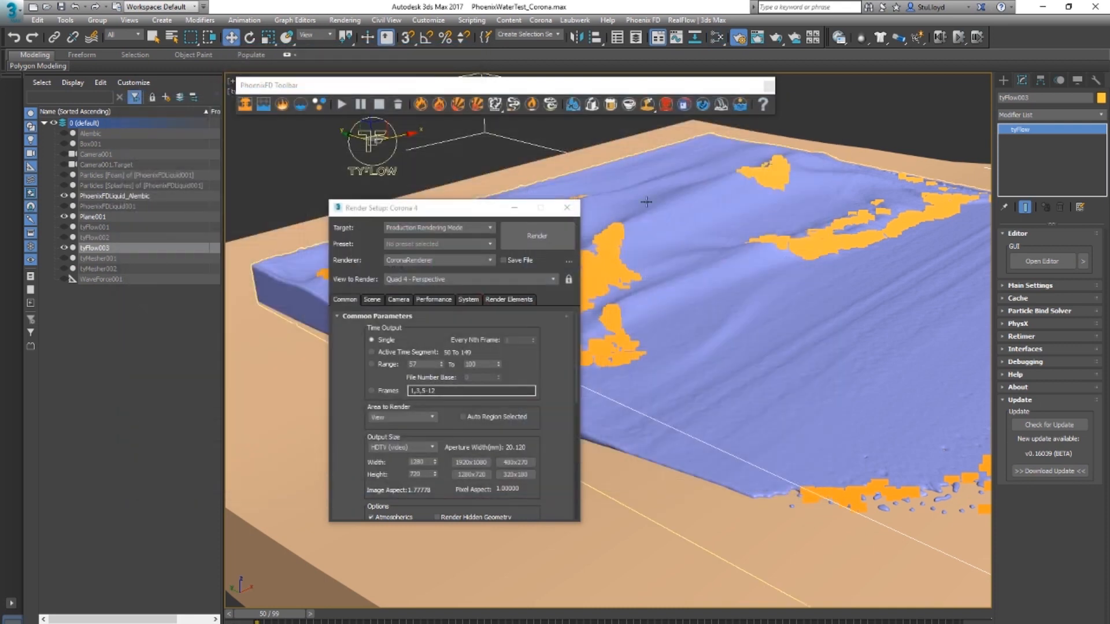
Render the perspective view again and examine the softer splash planes up close.
{"action": "left_click", "coordinate": [532, 238]}
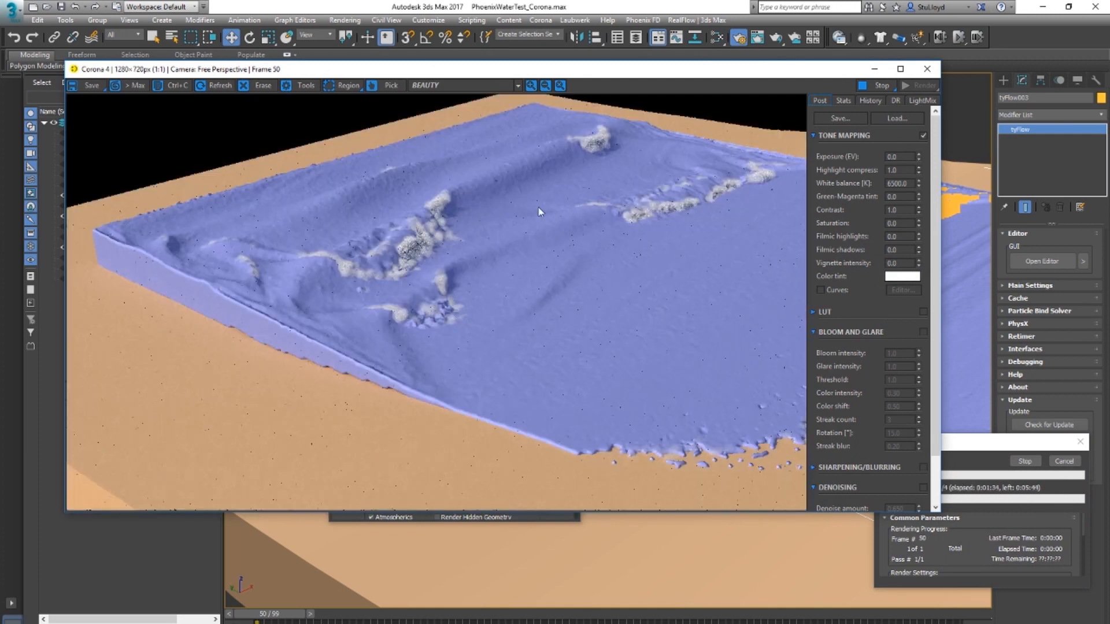
{"action": "scroll", "coordinate": [422, 243], "scroll_direction": "up", "scroll_amount": 1}
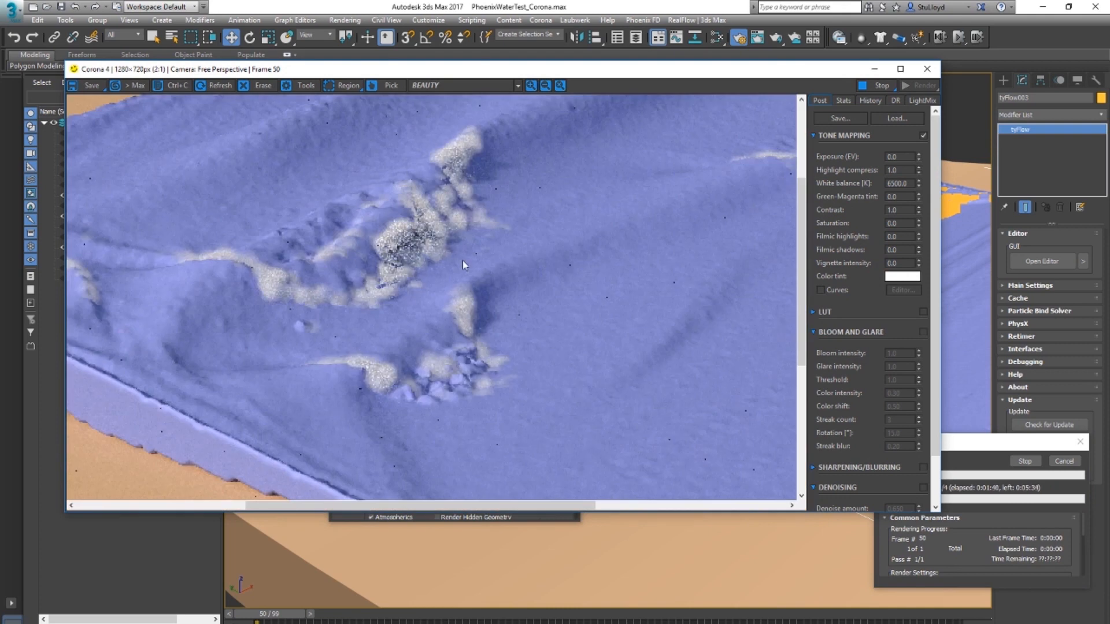
{"action": "scroll", "coordinate": [456, 242], "scroll_direction": "down", "scroll_amount": 1}
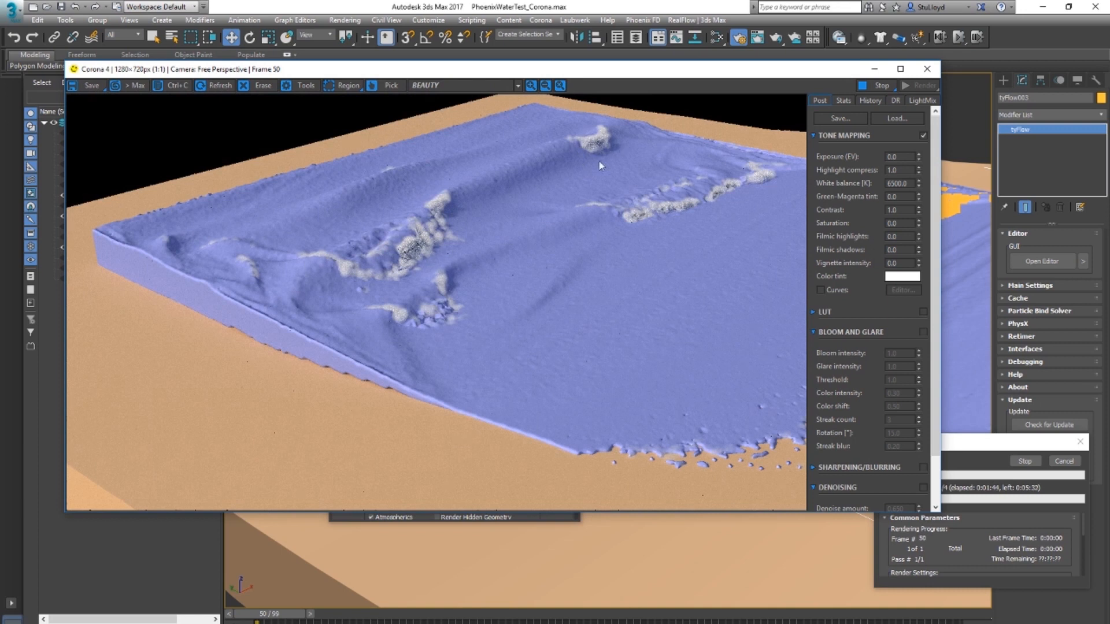
{"action": "scroll", "coordinate": [402, 267], "scroll_direction": "down", "scroll_amount": 1}
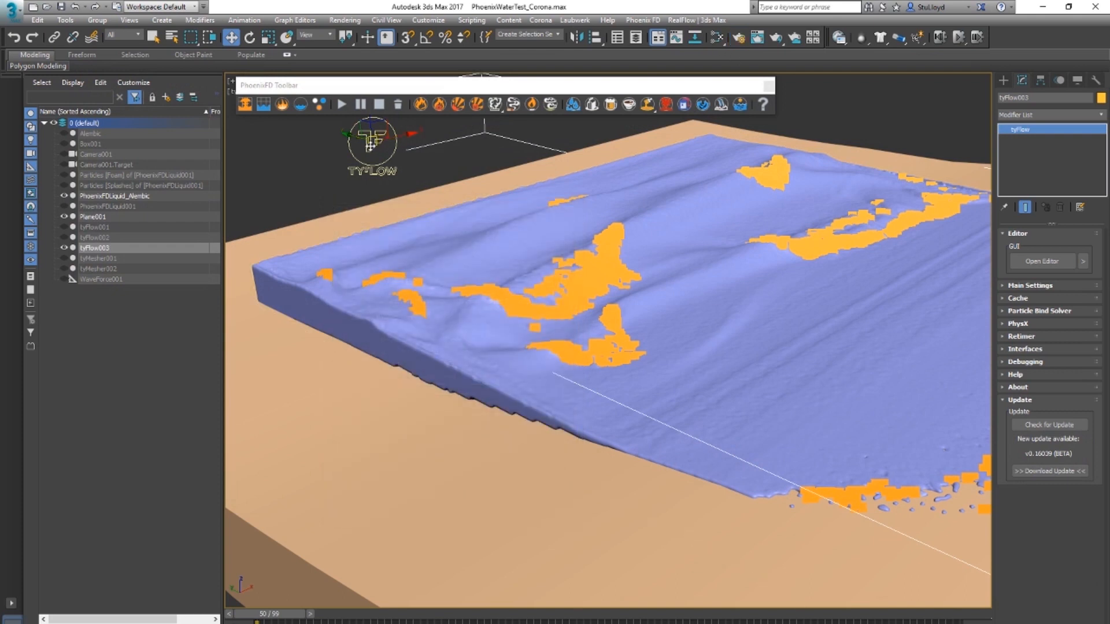
Review the Birth Fluid and Fluid Force settings of the tyFlow003 event.
{"action": "left_click", "coordinate": [1042, 261]}
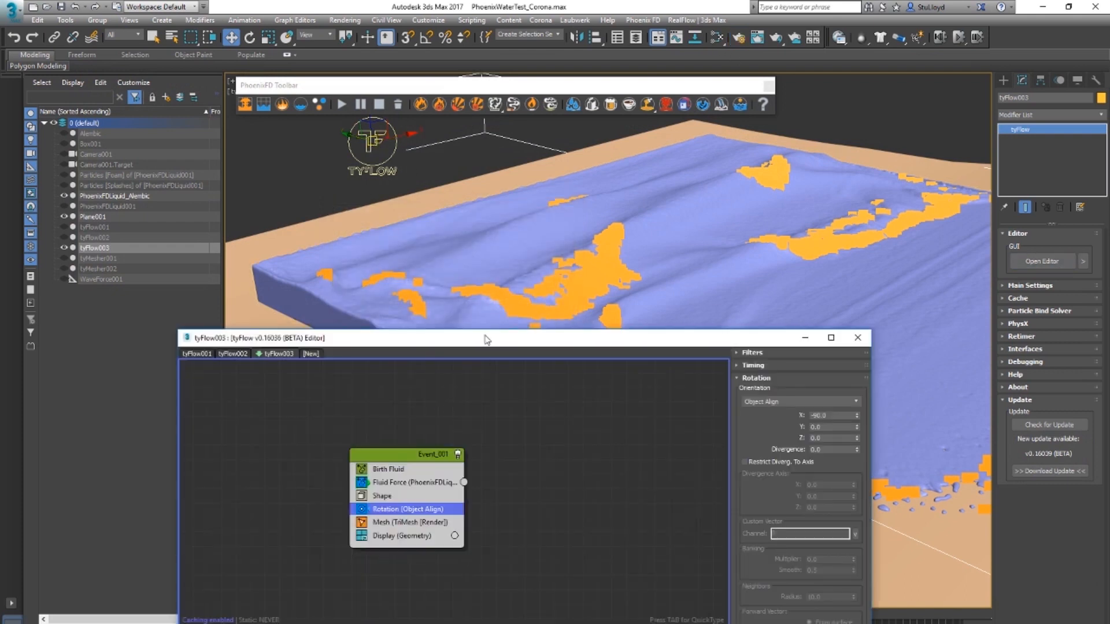
{"action": "left_click_drag", "start_coordinate": [488, 340], "coordinate": [397, 155]}
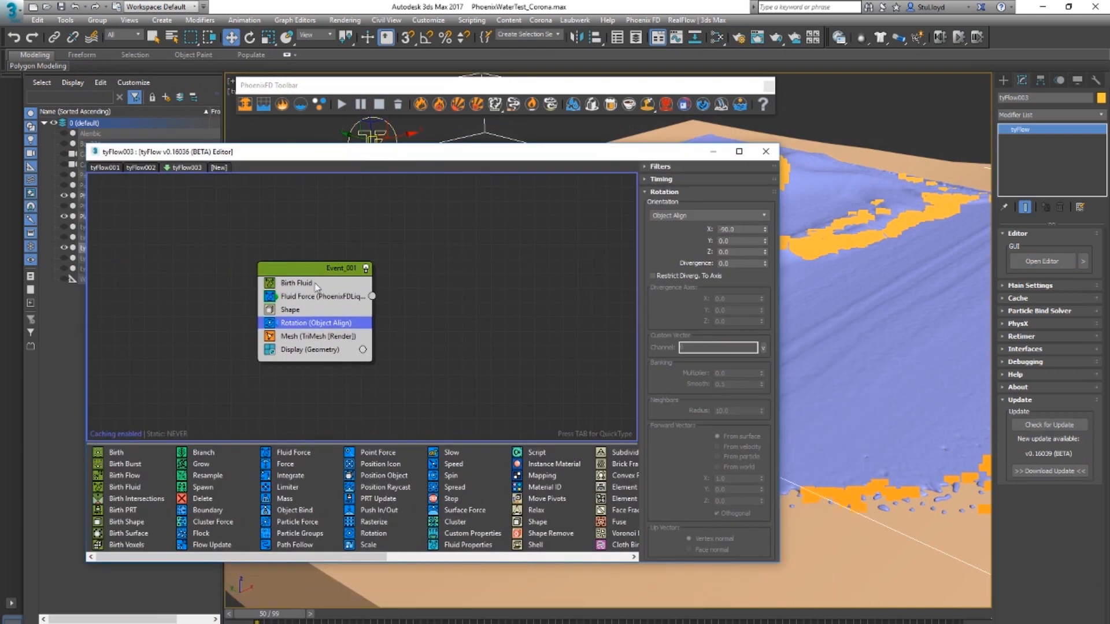
{"action": "left_click_drag", "start_coordinate": [293, 269], "coordinate": [262, 253]}
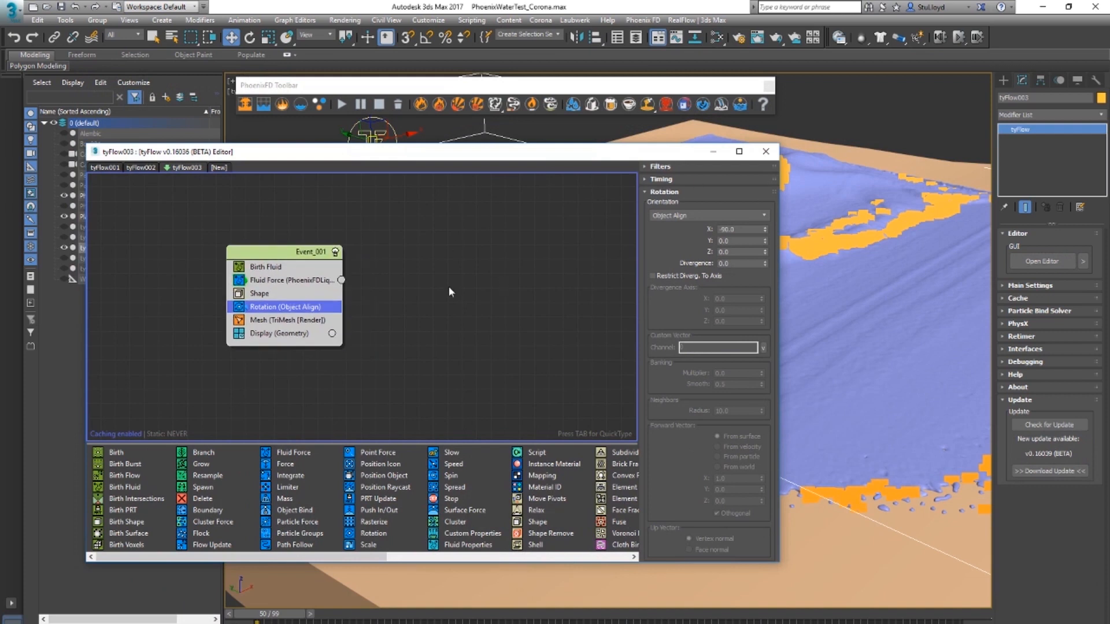
{"action": "left_click", "coordinate": [265, 267]}
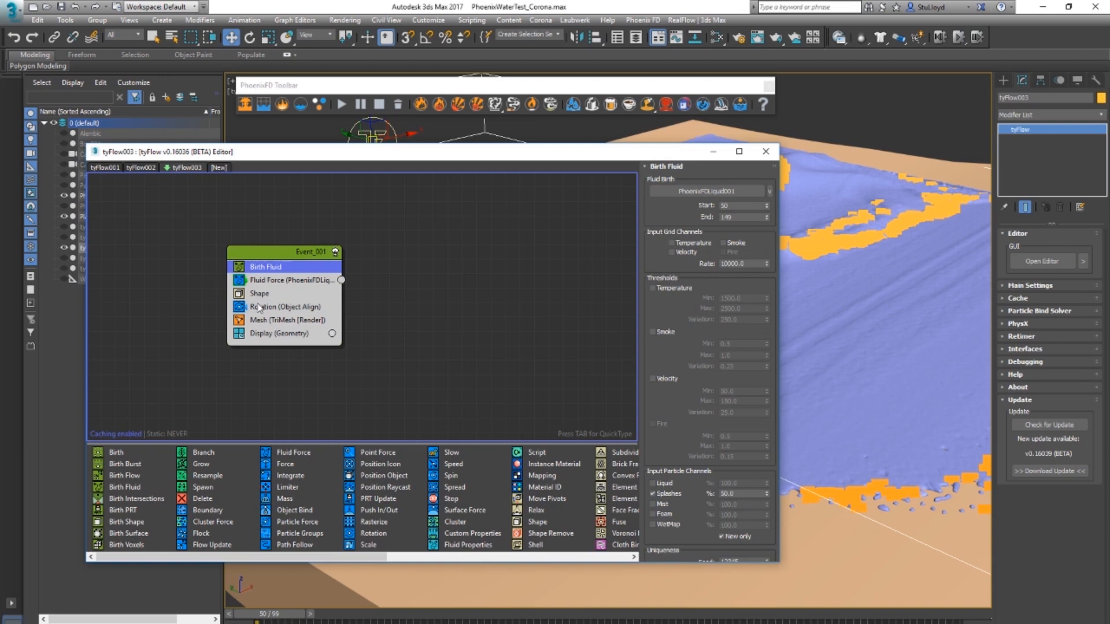
{"action": "left_click", "coordinate": [277, 281]}
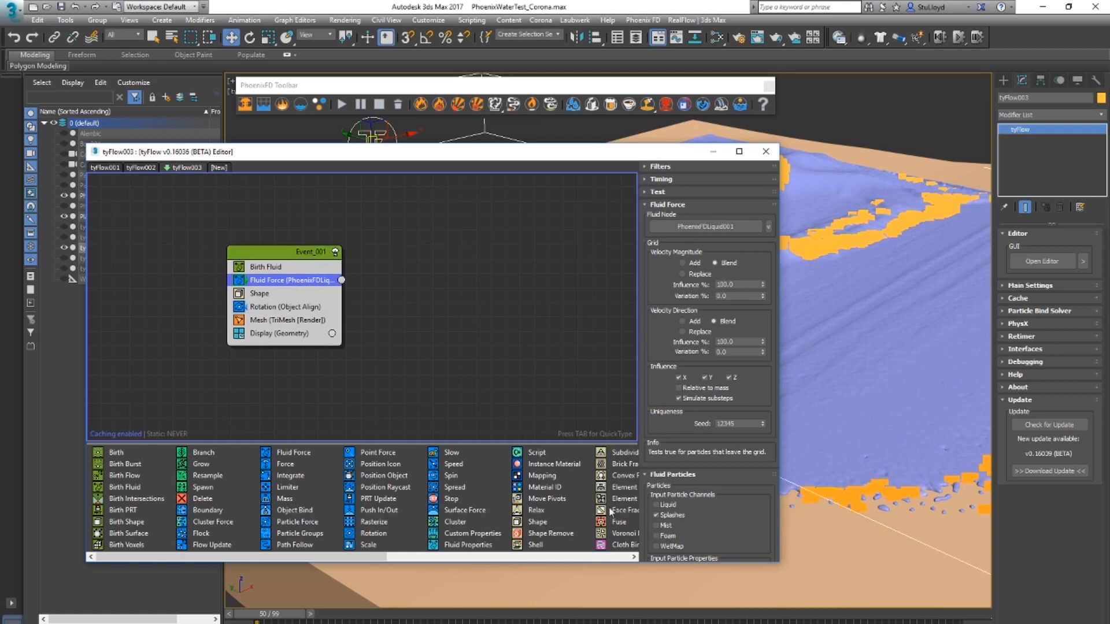
{"action": "left_click_drag", "start_coordinate": [371, 154], "coordinate": [413, 153]}
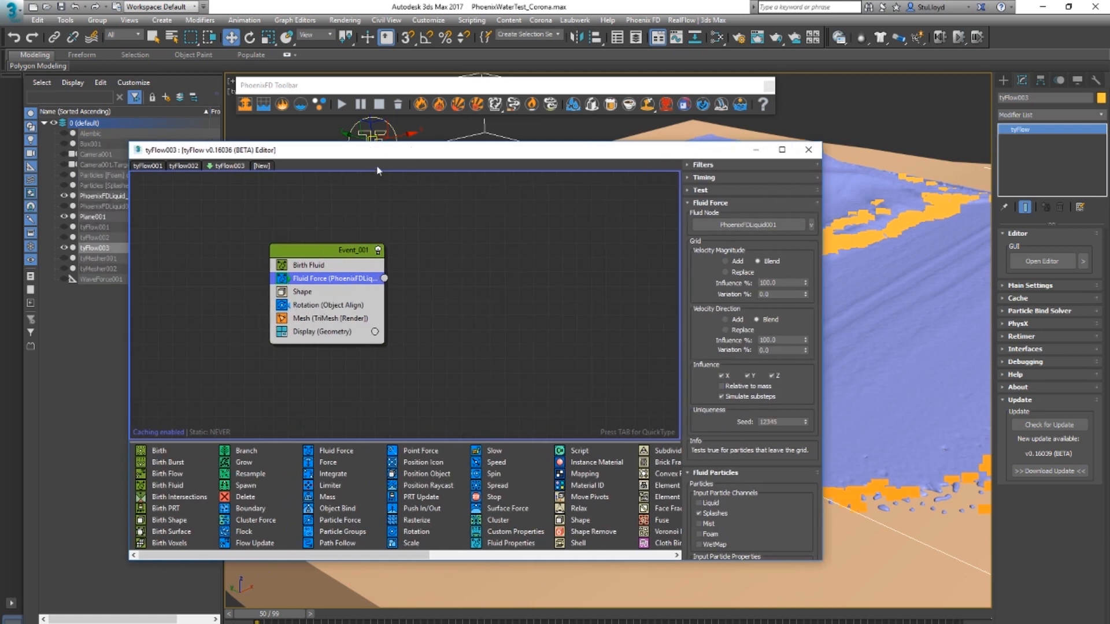
{"action": "mouse_move", "coordinate": [386, 155]}
{"action": "left_mouse_down"}
{"action": "mouse_move", "coordinate": [397, 174]}
{"action": "mouse_move", "coordinate": [371, 170]}
{"action": "left_mouse_up"}
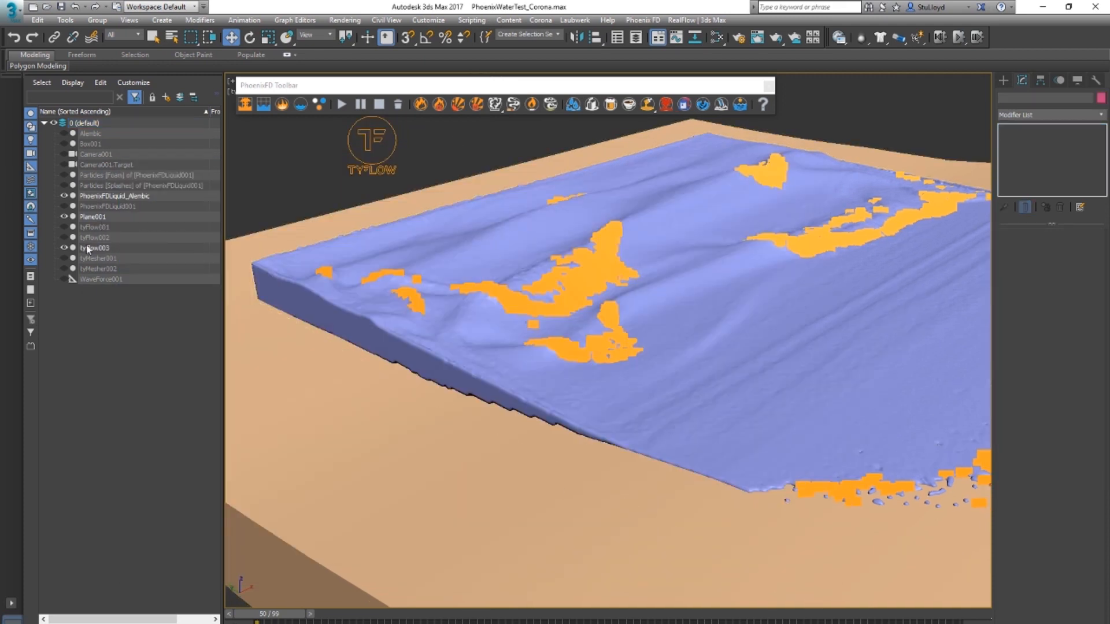
Hide tyFlow003 and unhide tyFlow001 and tyFlow002 in the scene.
{"action": "left_click", "coordinate": [64, 247]}
{"action": "left_click", "coordinate": [63, 227]}
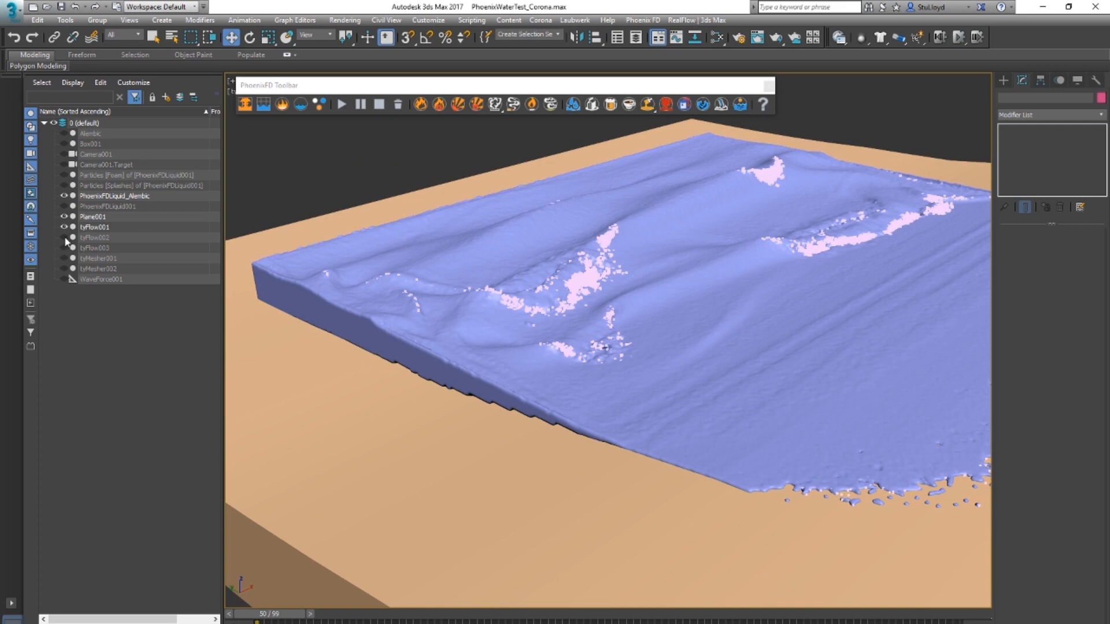
{"action": "left_click", "coordinate": [64, 237]}
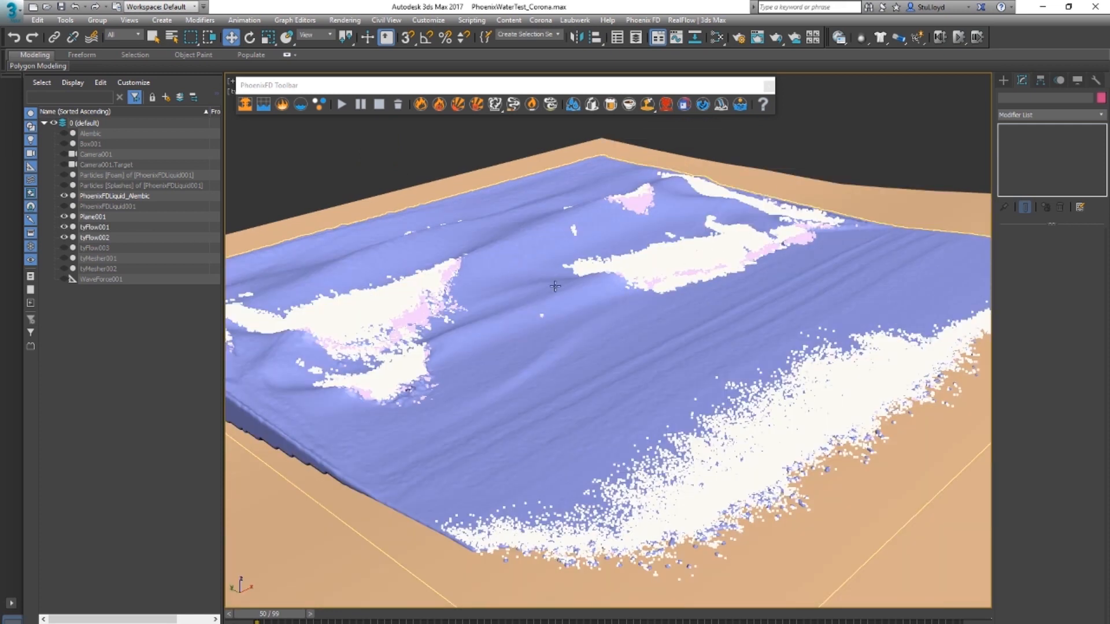
{"action": "middle_click_drag", "start_coordinate": [604, 304], "coordinate": [496, 375], "text": "alt"}
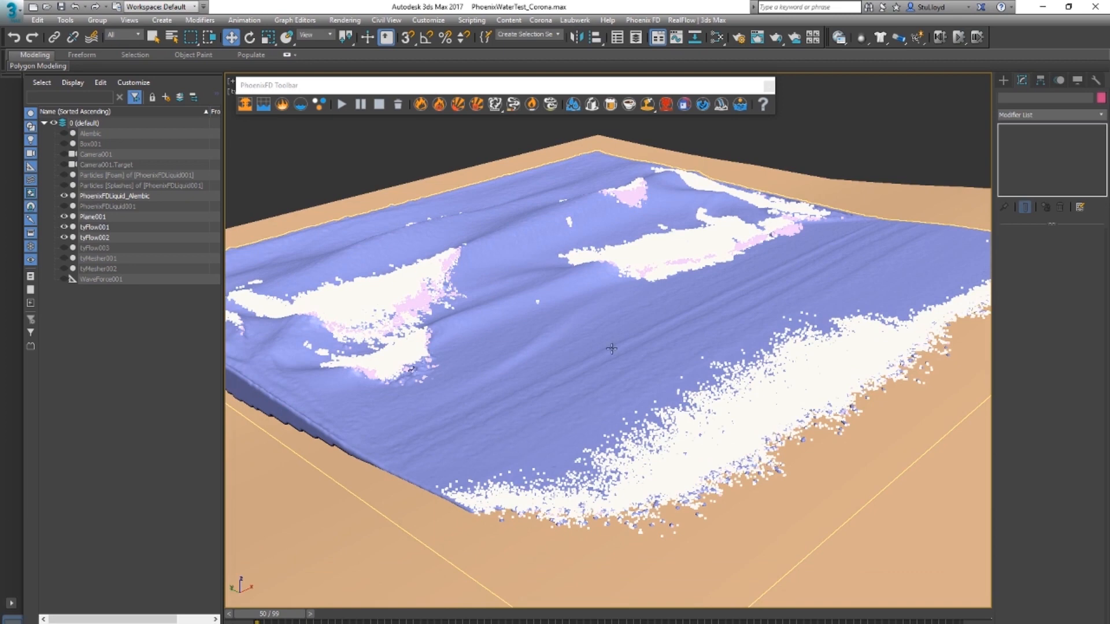
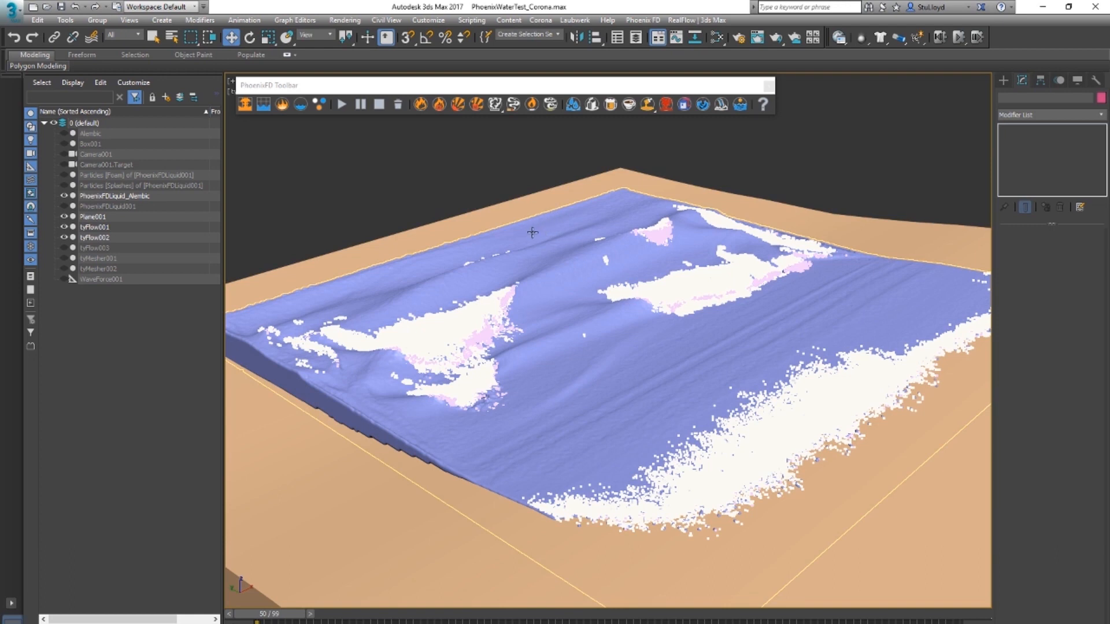
{"action": "left_click", "coordinate": [532, 233]}
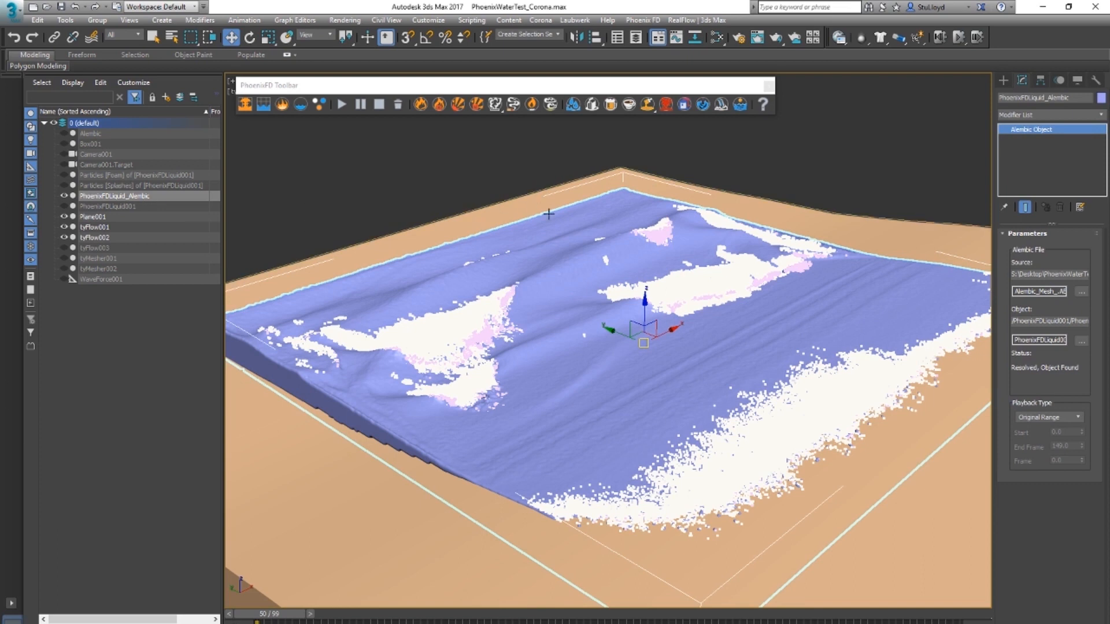
{"action": "middle_click_drag", "start_coordinate": [534, 300], "coordinate": [535, 300]}
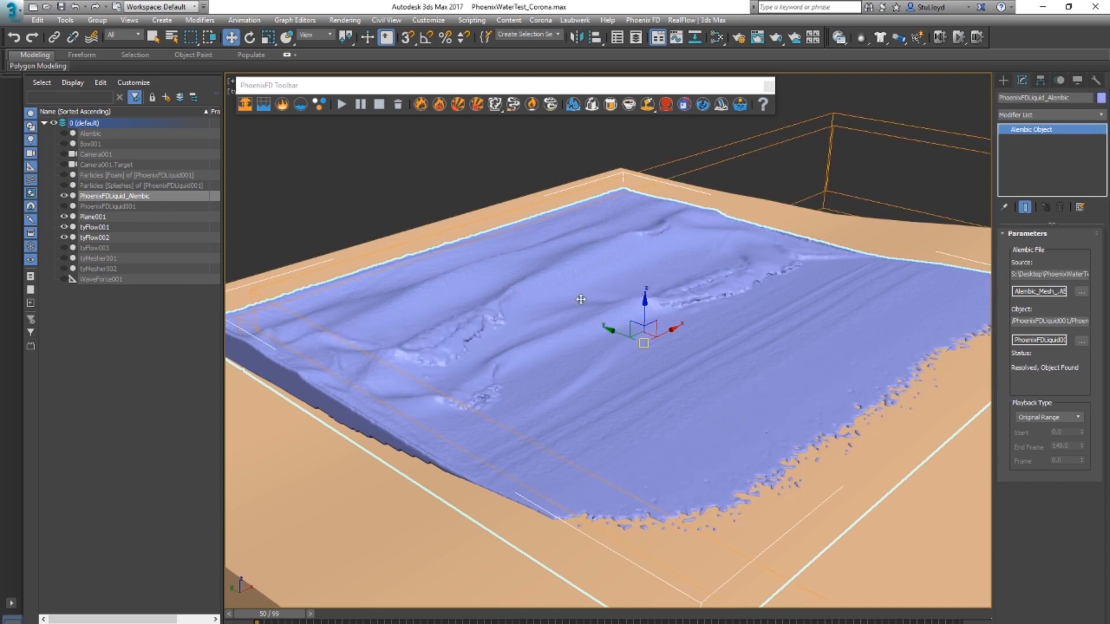
{"action": "left_click", "coordinate": [507, 151]}
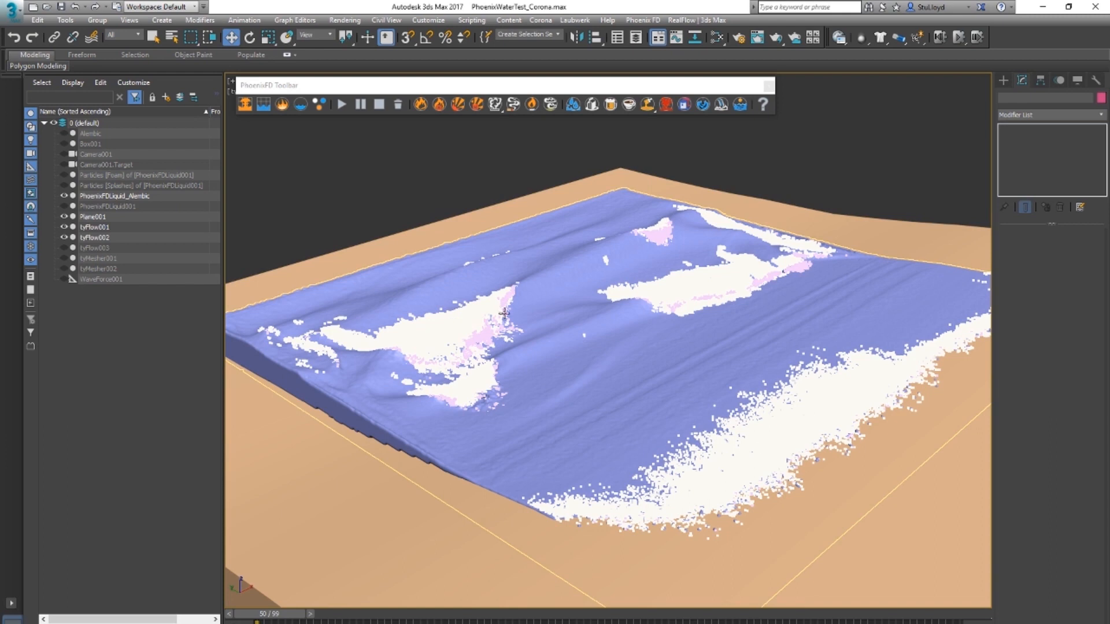
Set the Foam percentage to 5.0 in the Birth Fluid operator of tyFlow002.
{"action": "left_click", "coordinate": [96, 227]}
{"action": "left_click", "coordinate": [119, 239]}
{"action": "left_click", "coordinate": [1042, 261]}
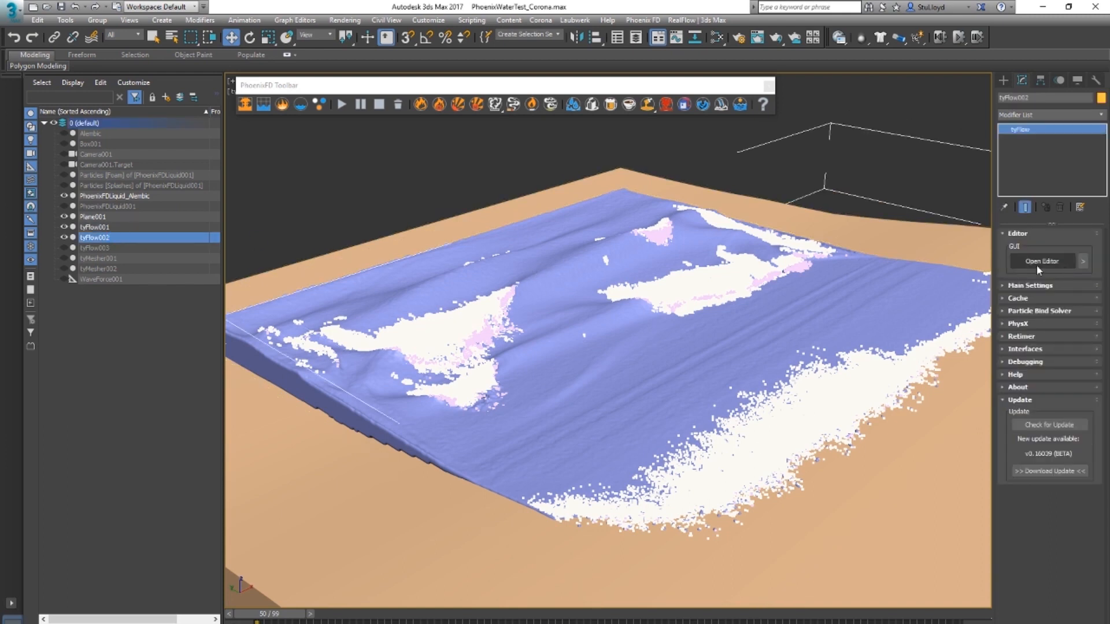
{"action": "left_click_drag", "start_coordinate": [543, 168], "coordinate": [381, 86]}
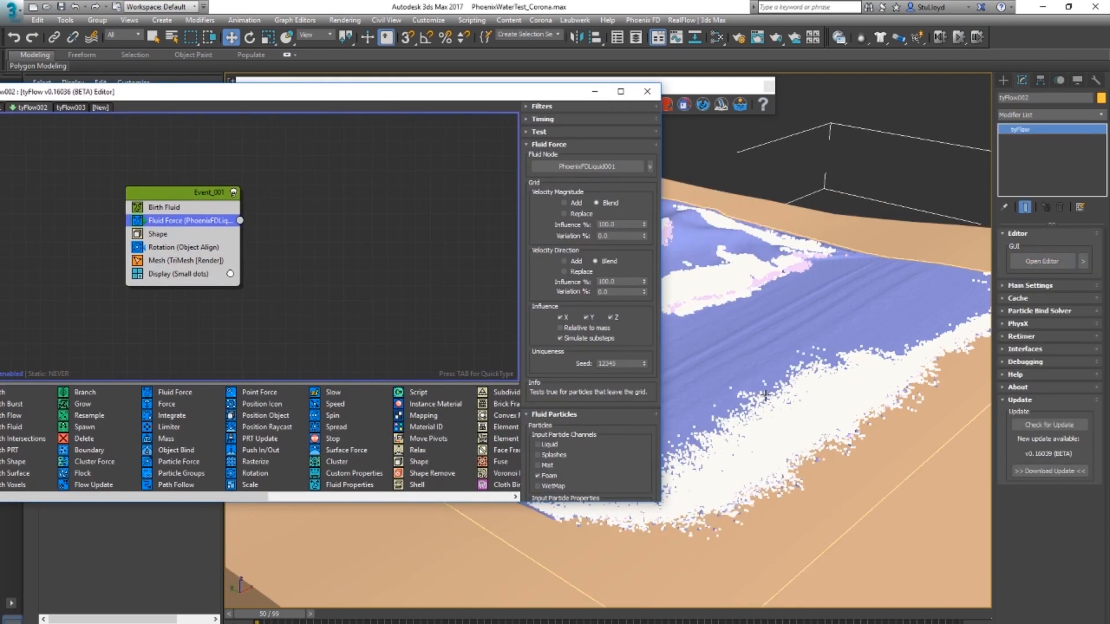
{"action": "left_click", "coordinate": [178, 207]}
{"action": "left_click", "coordinate": [562, 453]}
{"action": "type", "text": "5.0"}
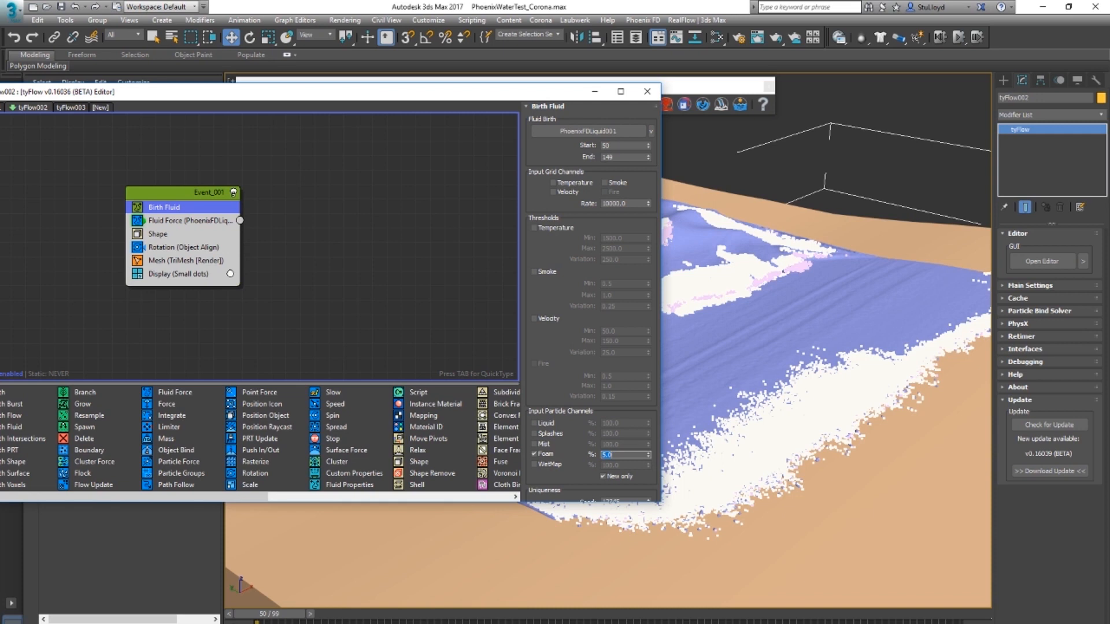
{"action": "key", "text": "Return"}
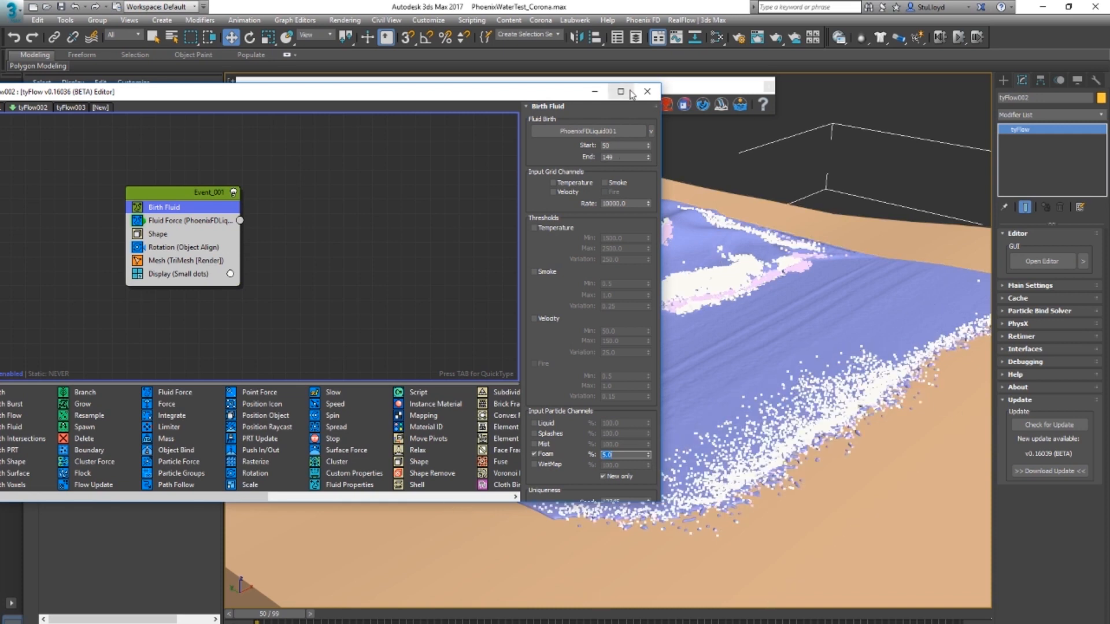
Close the tyFlow editor and create a tyMesher with an icon about 24.56 cm in size beyond the water's back edge.
{"action": "left_click", "coordinate": [648, 92]}
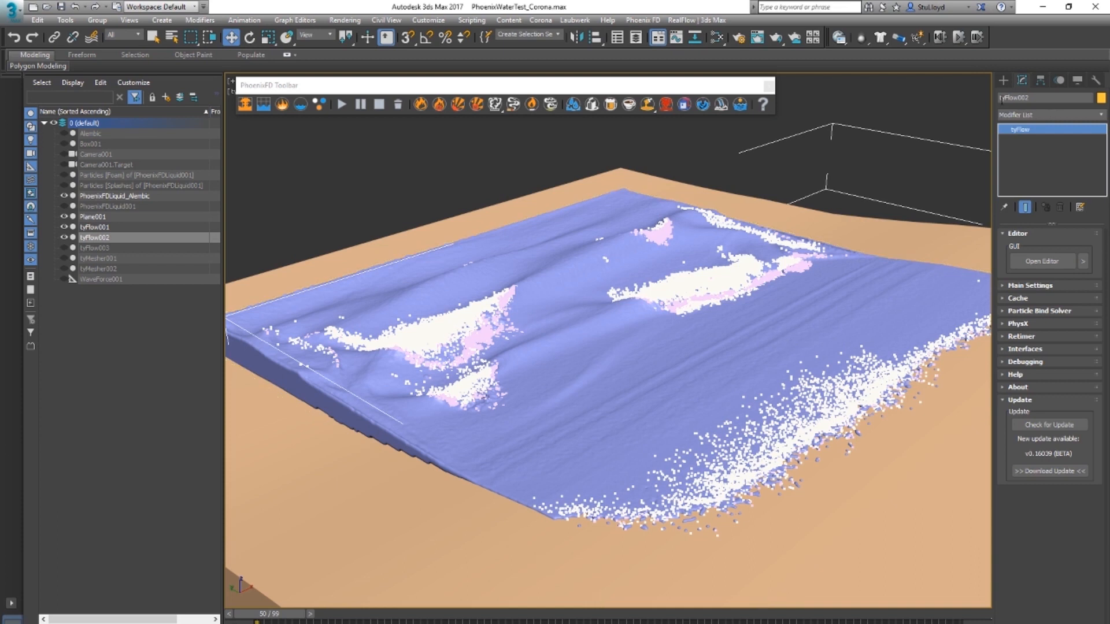
{"action": "left_click", "coordinate": [1004, 79]}
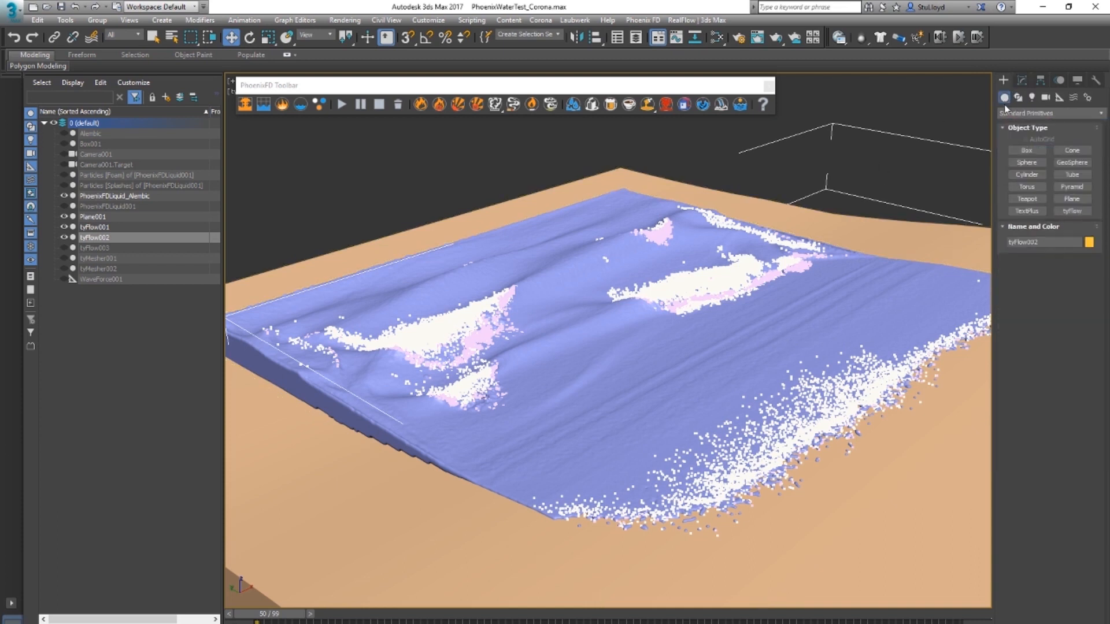
{"action": "left_click", "coordinate": [1050, 114]}
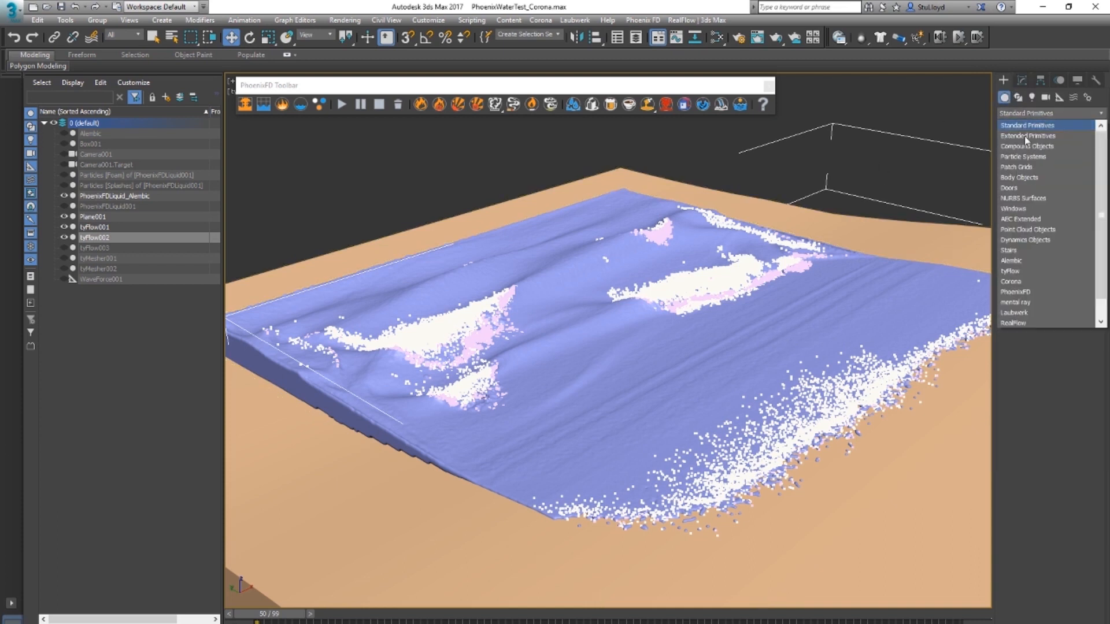
{"action": "left_click", "coordinate": [1018, 271]}
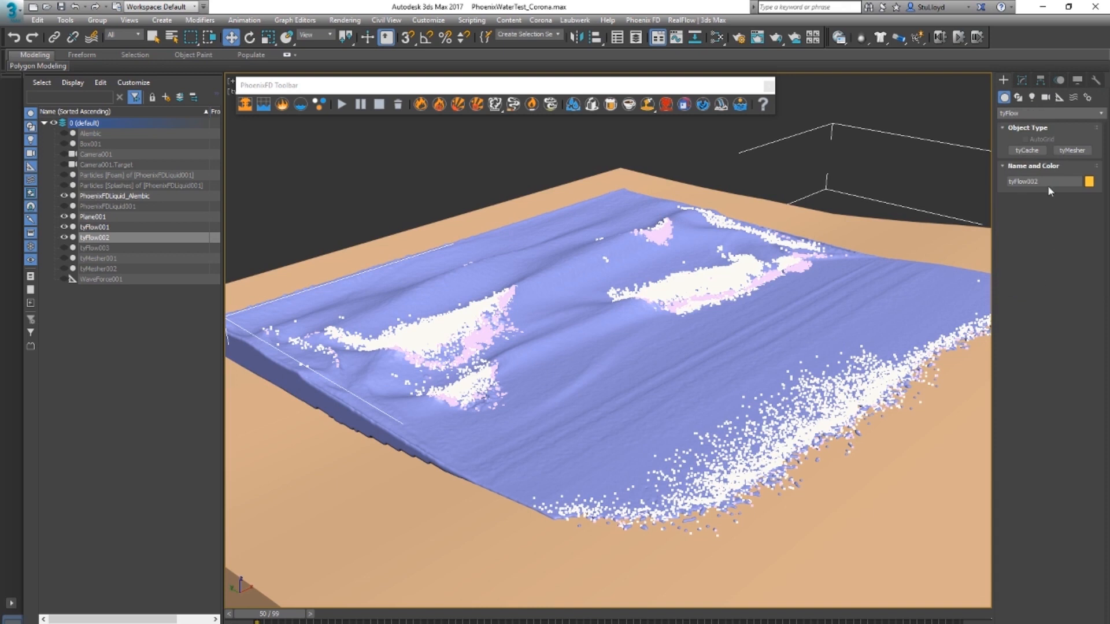
{"action": "left_click", "coordinate": [1073, 151]}
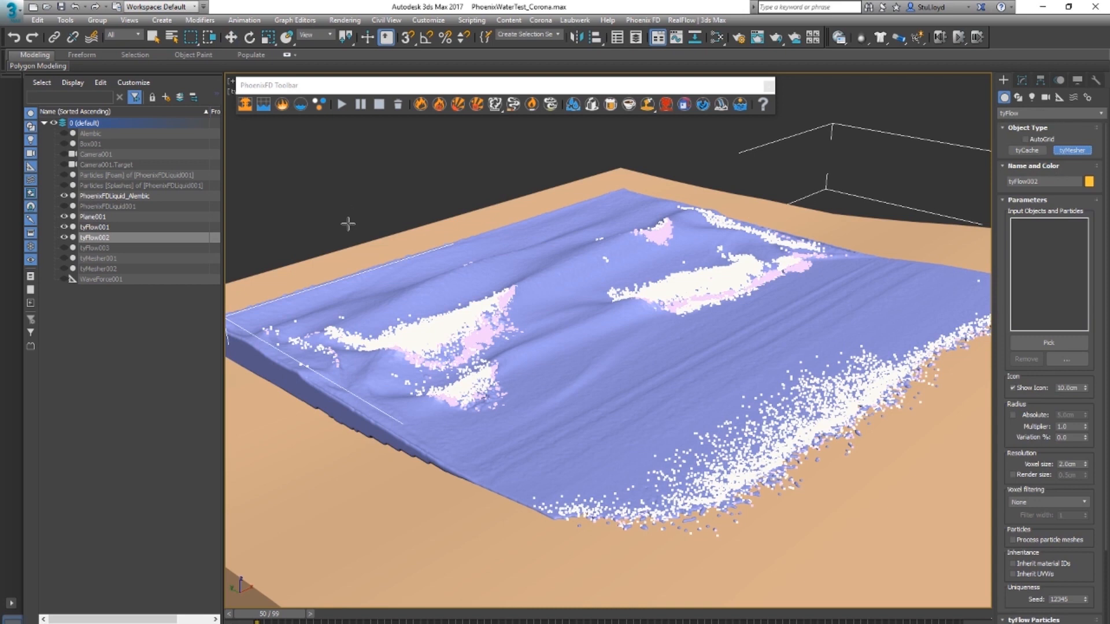
{"action": "left_click_drag", "start_coordinate": [300, 212], "coordinate": [342, 229]}
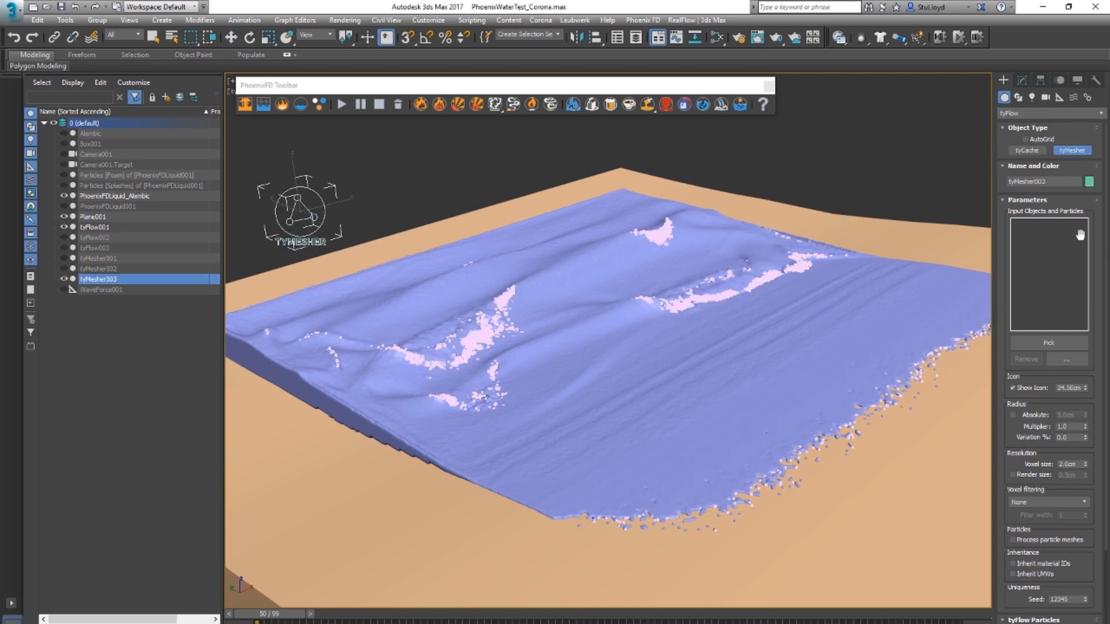
Add tyFlow001 as the input of tyMesher003 and hide the tyFlow001 particles in the scene.
{"action": "left_click", "coordinate": [1049, 343]}
{"action": "left_click", "coordinate": [1049, 376]}
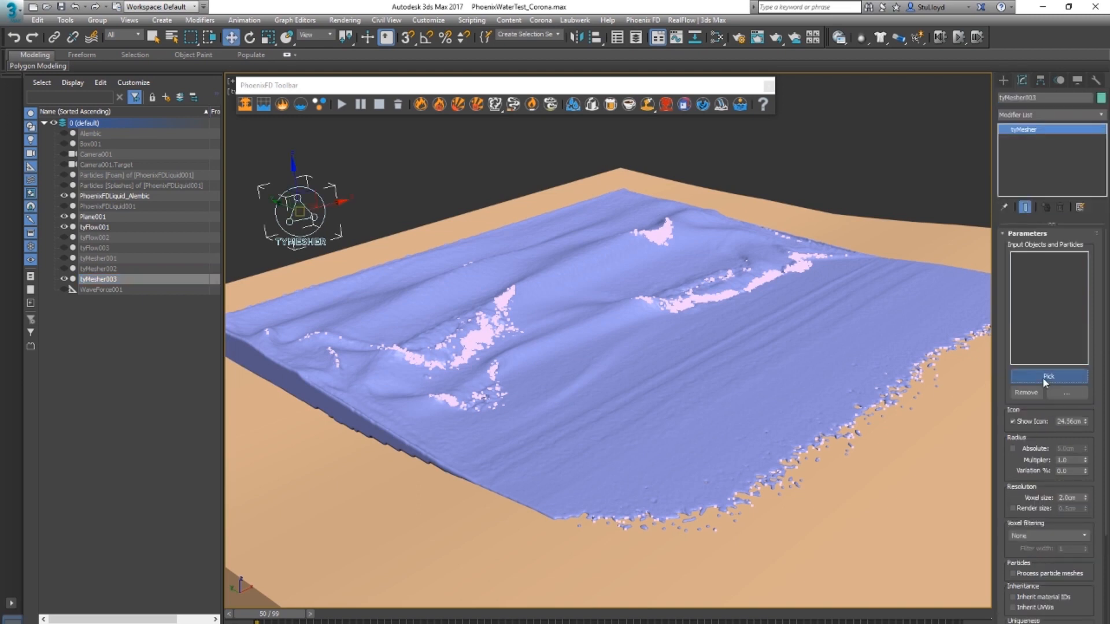
{"action": "left_click", "coordinate": [99, 227]}
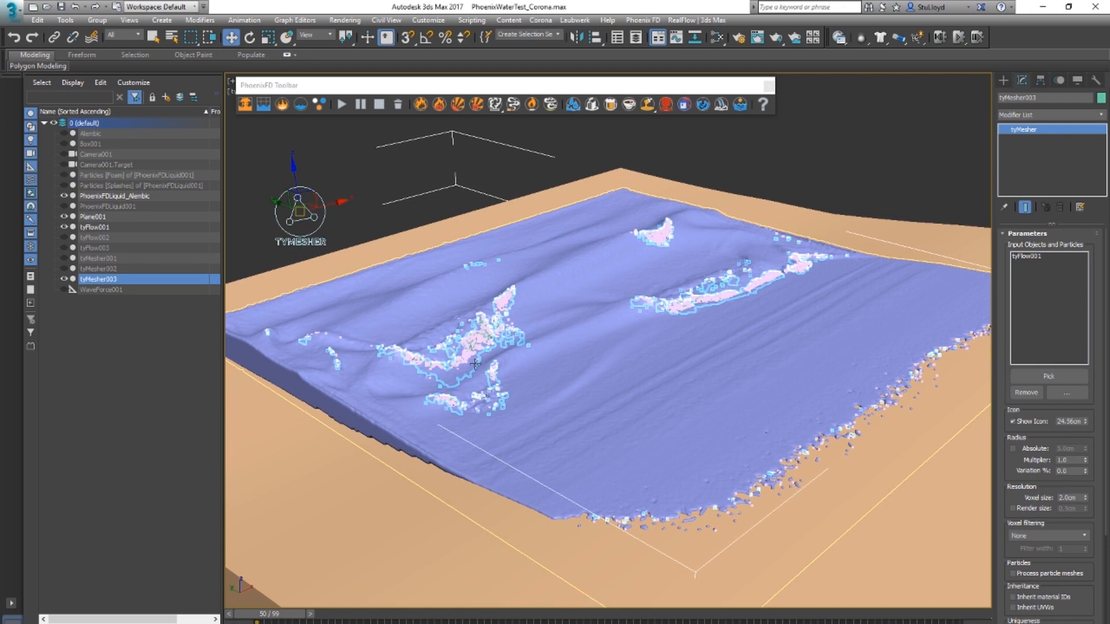
{"action": "scroll", "coordinate": [504, 359], "scroll_direction": "up", "scroll_amount": 2}
{"action": "middle_click_drag", "start_coordinate": [504, 359], "coordinate": [574, 277], "text": "alt"}
{"action": "scroll", "coordinate": [581, 287], "scroll_direction": "up", "scroll_amount": 2}
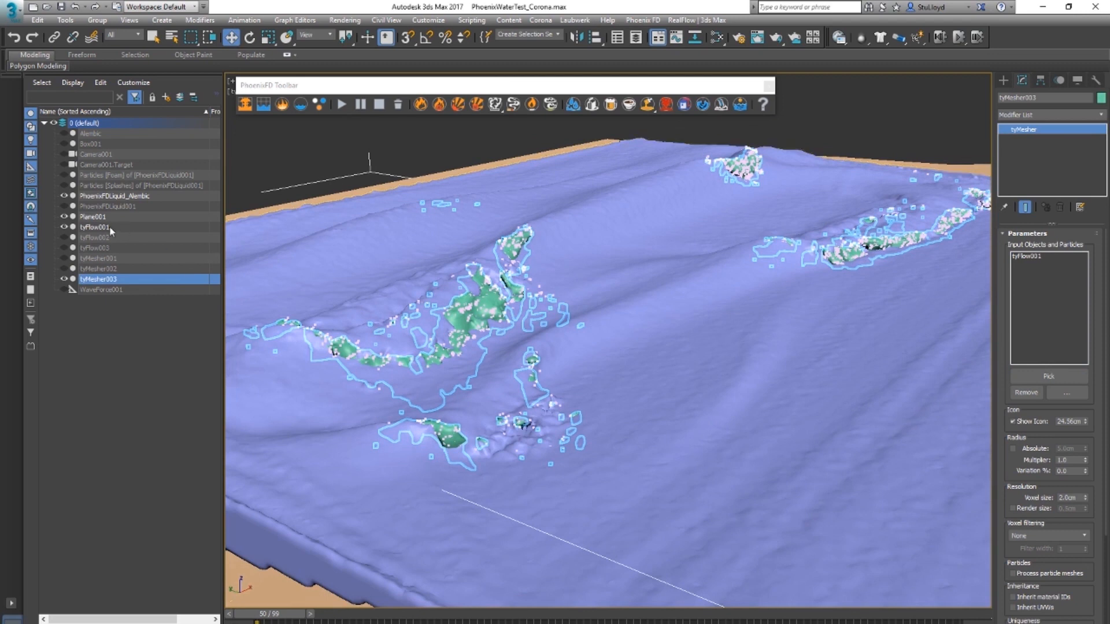
{"action": "left_click", "coordinate": [65, 227]}
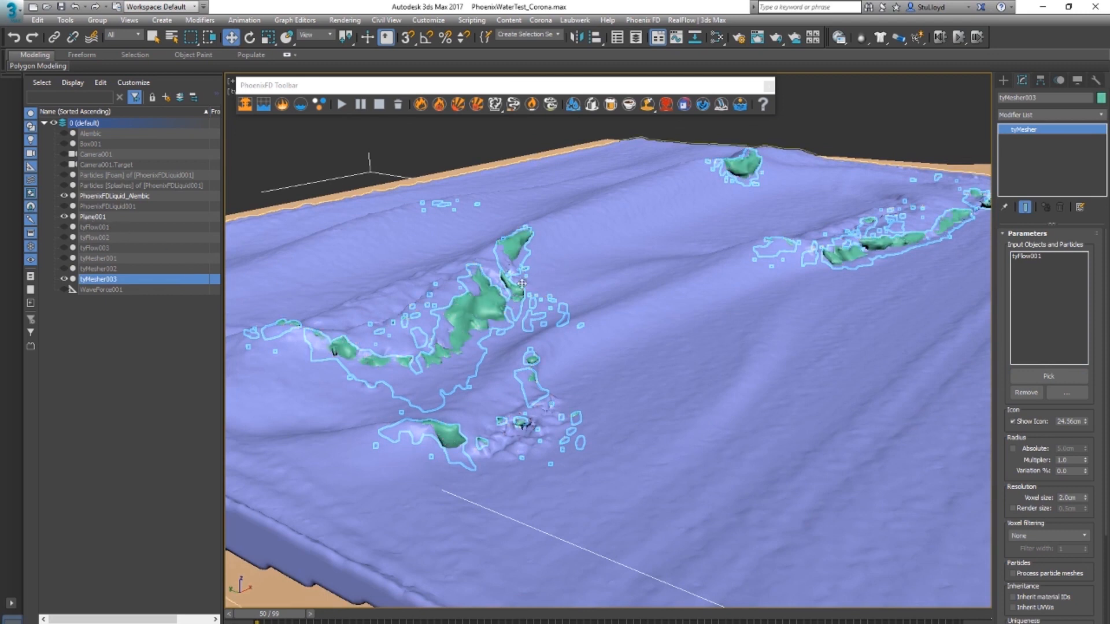
Examine the meshed splashes up close, both shaded and with their wireframe edges shown.
{"action": "scroll", "coordinate": [513, 268], "scroll_direction": "up", "scroll_amount": 2}
{"action": "middle_click_drag", "start_coordinate": [512, 268], "coordinate": [547, 303], "text": "alt"}
{"action": "scroll", "coordinate": [520, 309], "scroll_direction": "down", "scroll_amount": 3}
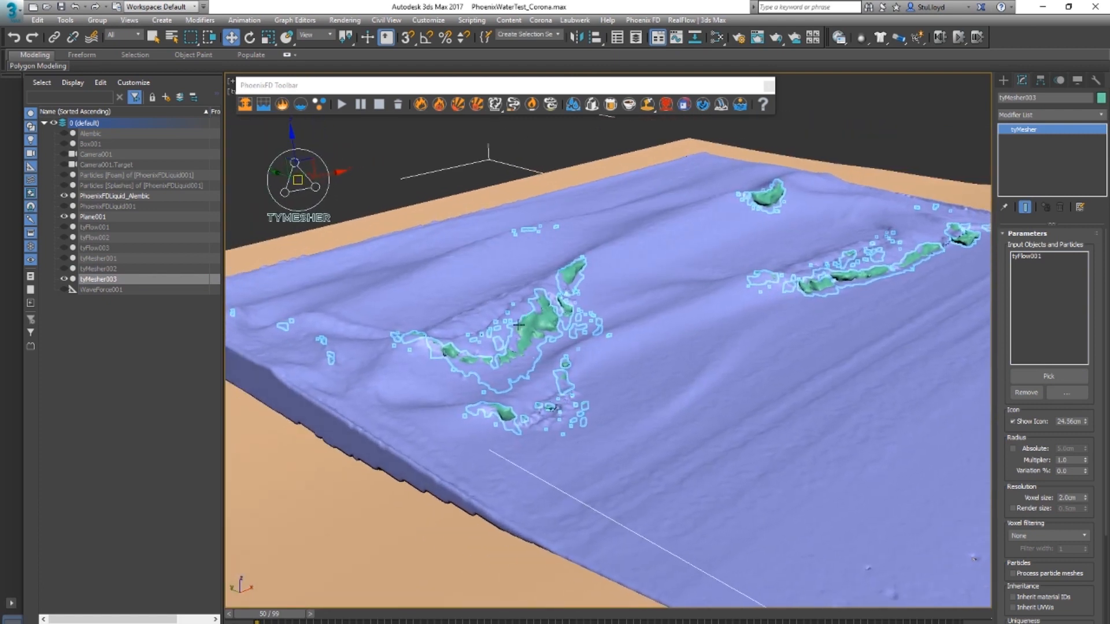
{"action": "scroll", "coordinate": [547, 306], "scroll_direction": "up", "scroll_amount": 2}
{"action": "middle_click_drag", "start_coordinate": [551, 341], "coordinate": [550, 327], "text": "alt"}
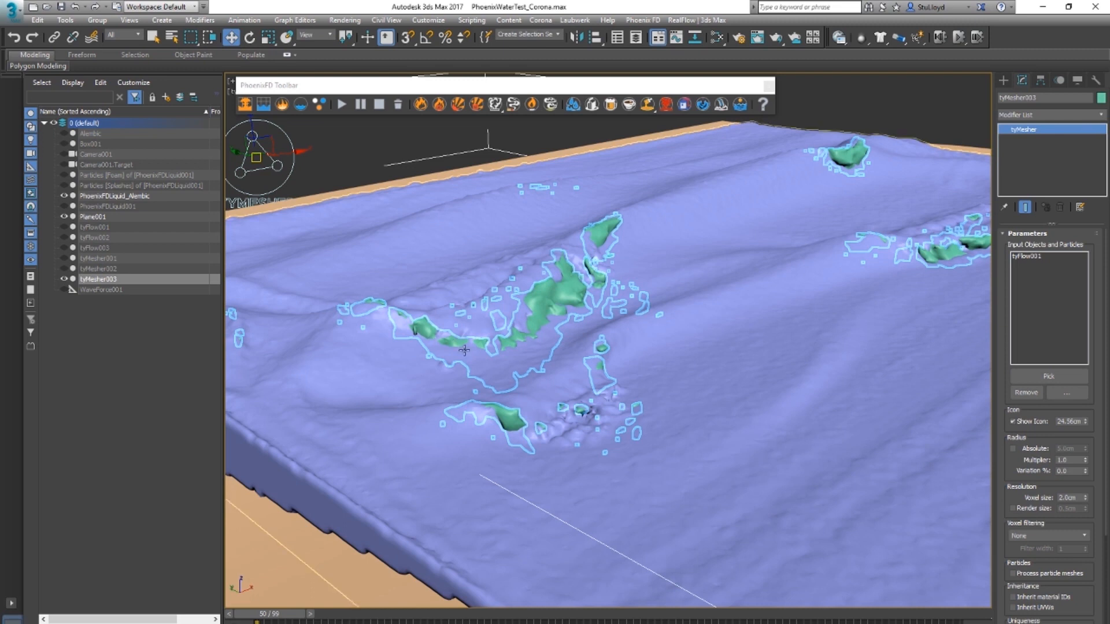
{"action": "key", "text": "F4"}
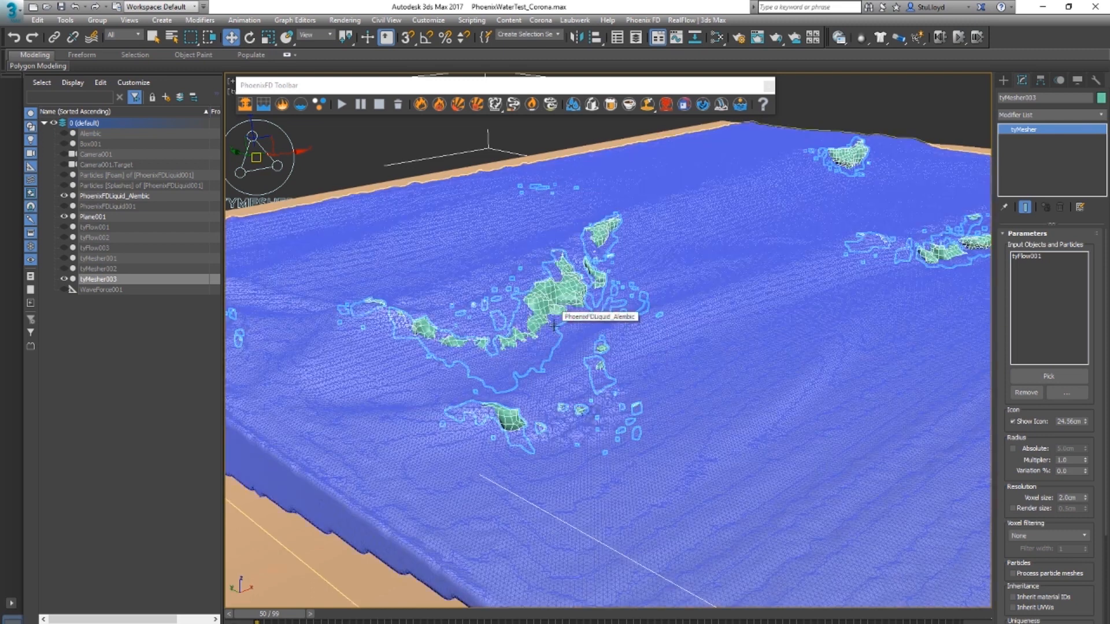
{"action": "scroll", "coordinate": [550, 315], "scroll_direction": "up", "scroll_amount": 6}
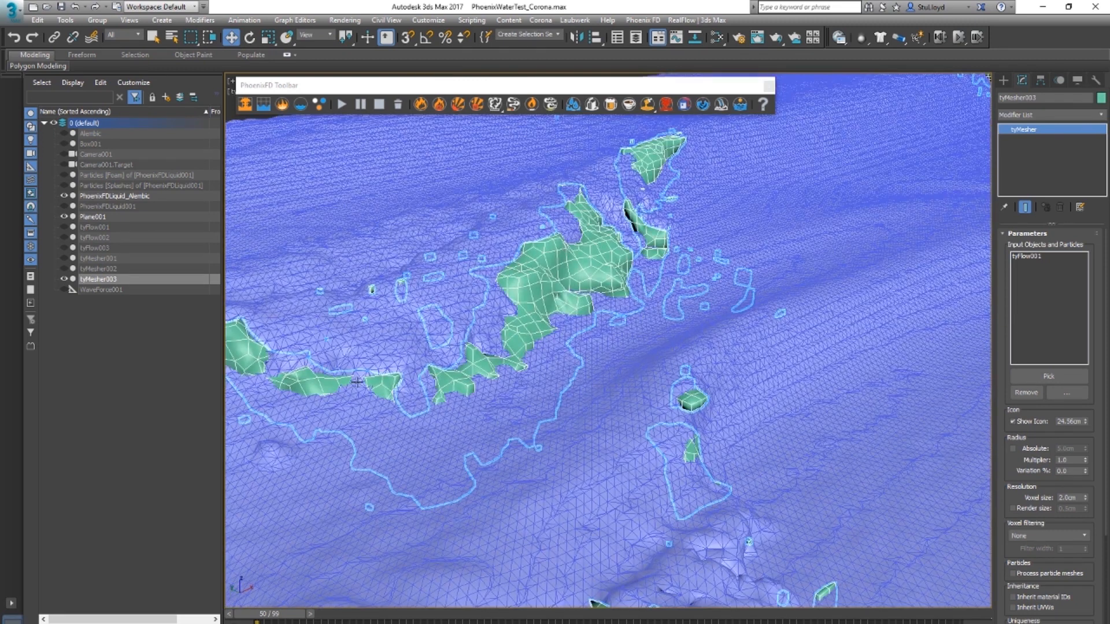
{"action": "scroll", "coordinate": [576, 290], "scroll_direction": "down", "scroll_amount": 3}
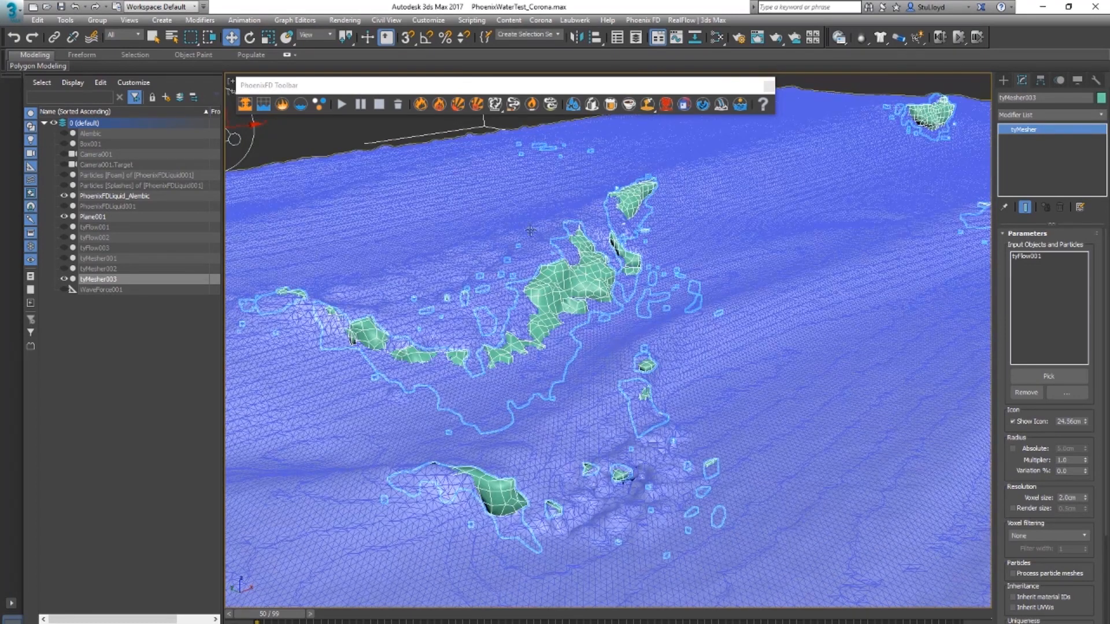
{"action": "scroll", "coordinate": [600, 316], "scroll_direction": "down", "scroll_amount": 2}
{"action": "key", "text": "F4"}
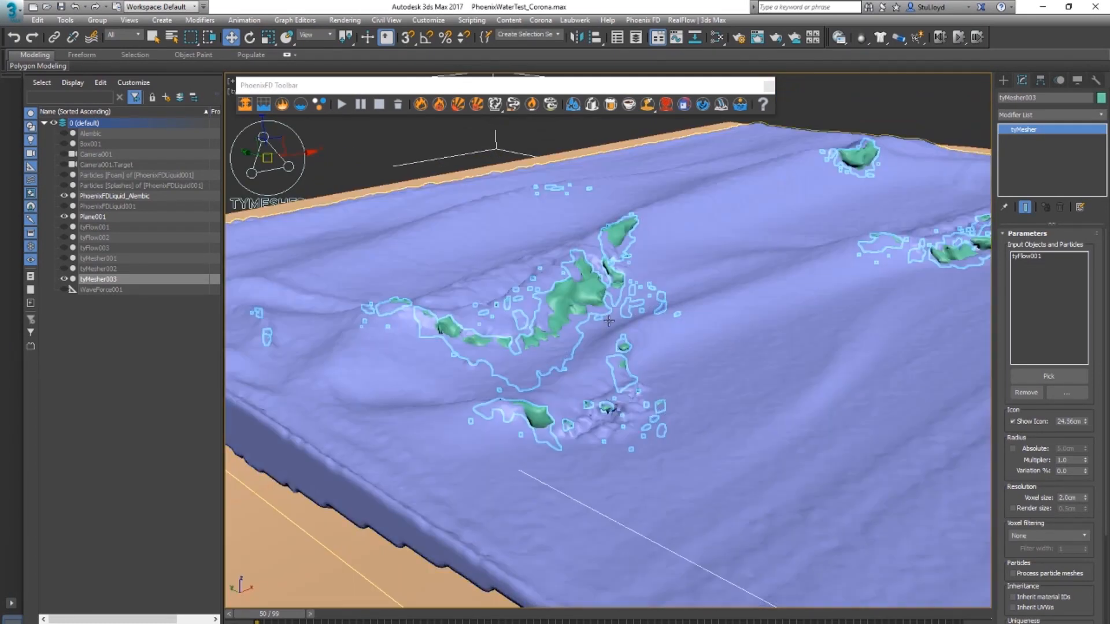
{"action": "middle_click_drag", "start_coordinate": [729, 288], "coordinate": [677, 322]}
{"action": "scroll", "coordinate": [715, 327], "scroll_direction": "down", "scroll_amount": 2}
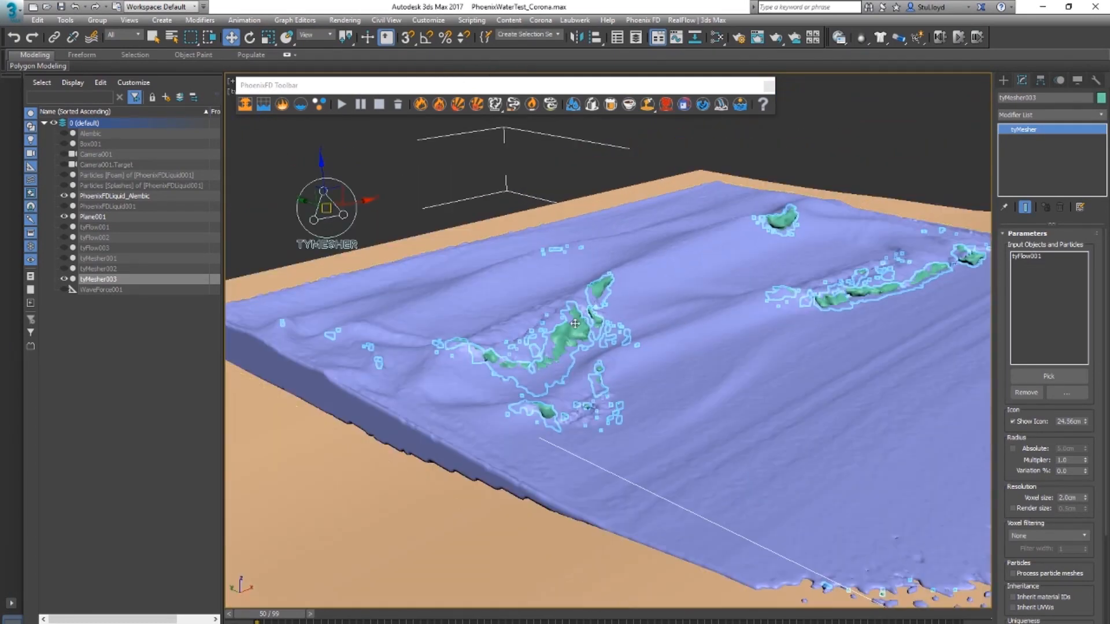
{"action": "scroll", "coordinate": [577, 323], "scroll_direction": "up", "scroll_amount": 2}
{"action": "middle_click_drag", "start_coordinate": [585, 346], "coordinate": [595, 354]}
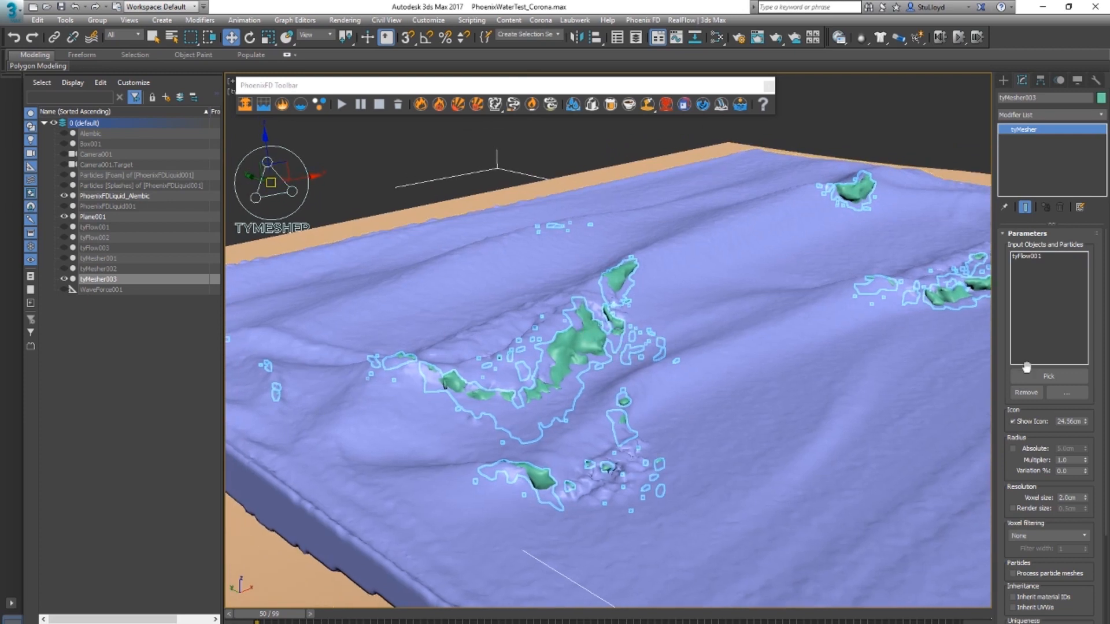
Set the voxel size of tyMesher003 to 0.5 cm.
{"action": "left_click_drag", "start_coordinate": [1006, 355], "coordinate": [1008, 213]}
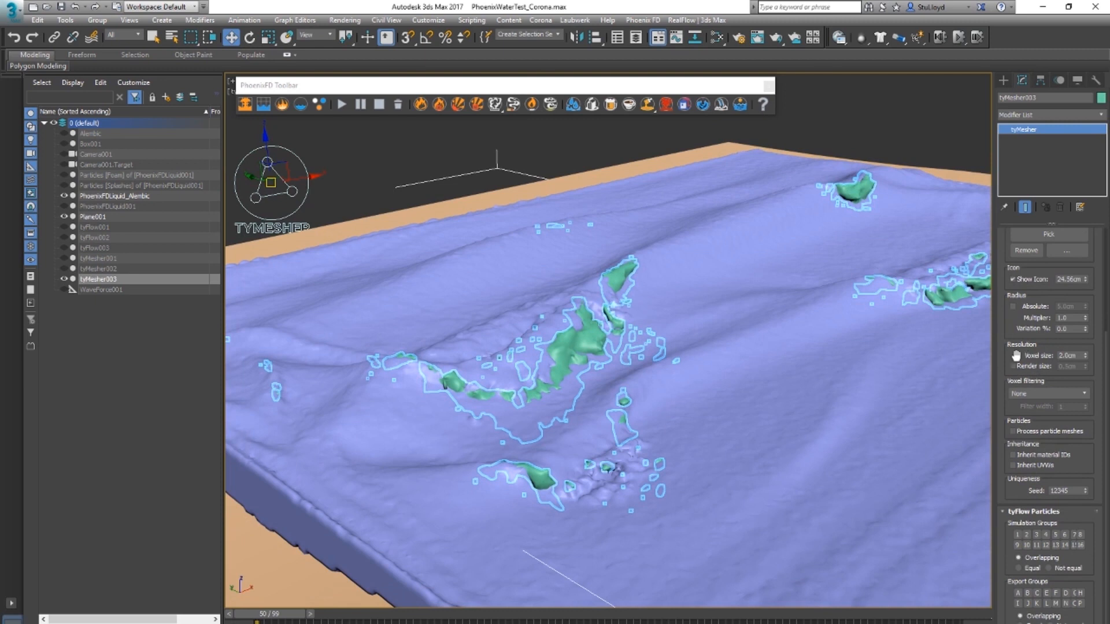
{"action": "left_click_drag", "start_coordinate": [1006, 321], "coordinate": [1002, 350]}
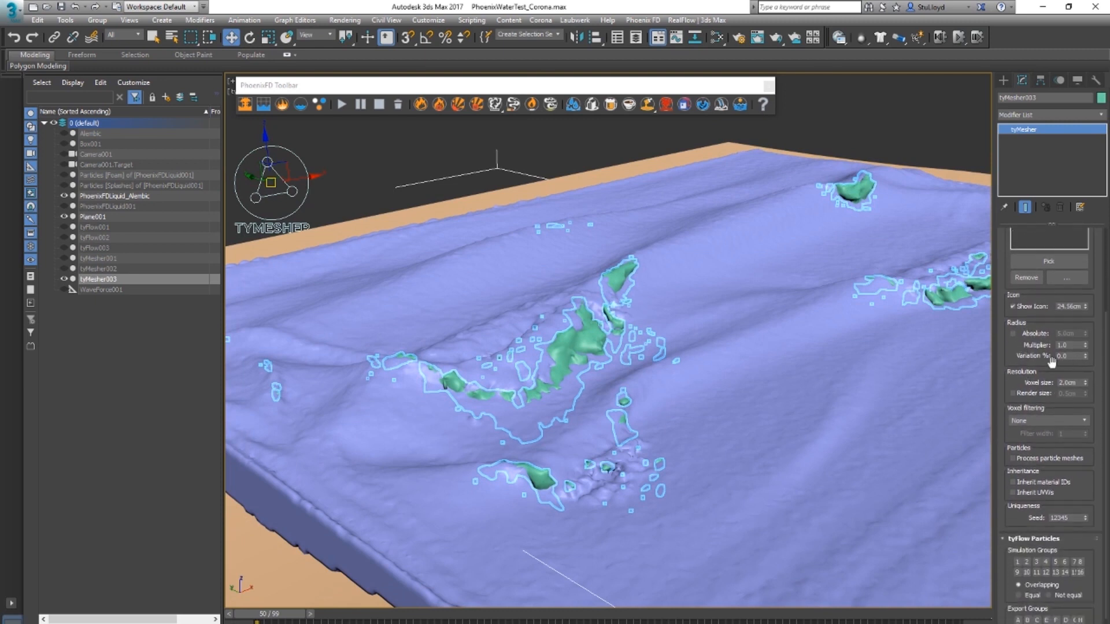
{"action": "left_click_drag", "start_coordinate": [1085, 385], "coordinate": [1085, 397]}
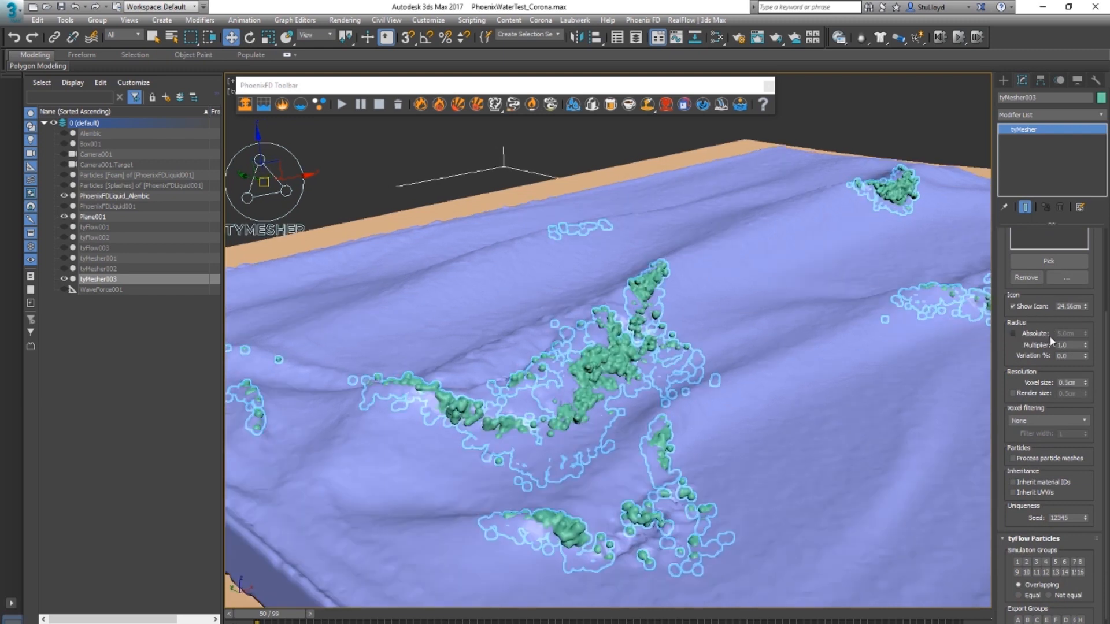
Set the radius multiplier of tyMesher003 to 2.33 and its radius variation to 50%.
{"action": "left_click_drag", "start_coordinate": [1085, 347], "coordinate": [1093, 266]}
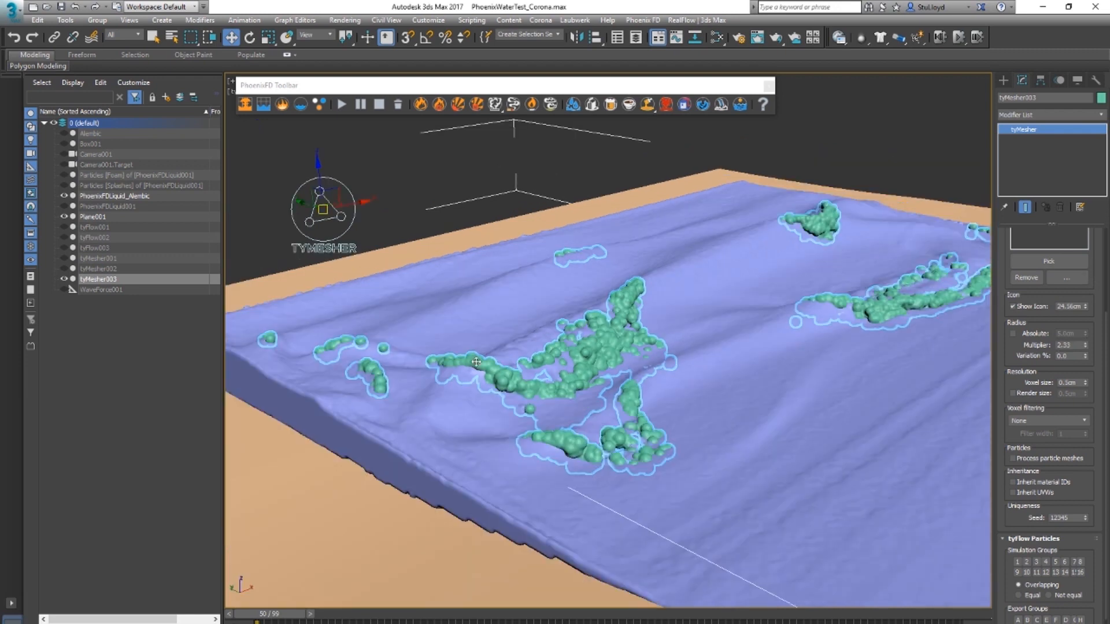
{"action": "left_click", "coordinate": [1076, 356]}
{"action": "type", "text": "50"}
{"action": "key", "text": "Return"}
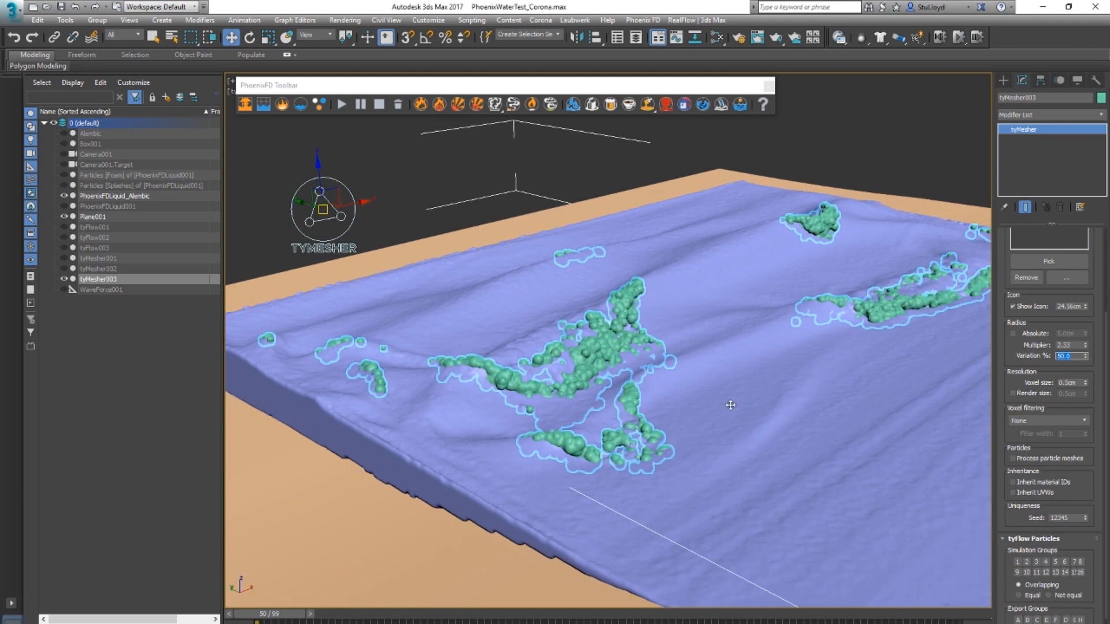
Inspect the varied splash mesh sizes along the shoreline and on the wave crests.
{"action": "middle_click_drag", "start_coordinate": [786, 387], "coordinate": [719, 330], "text": "alt"}
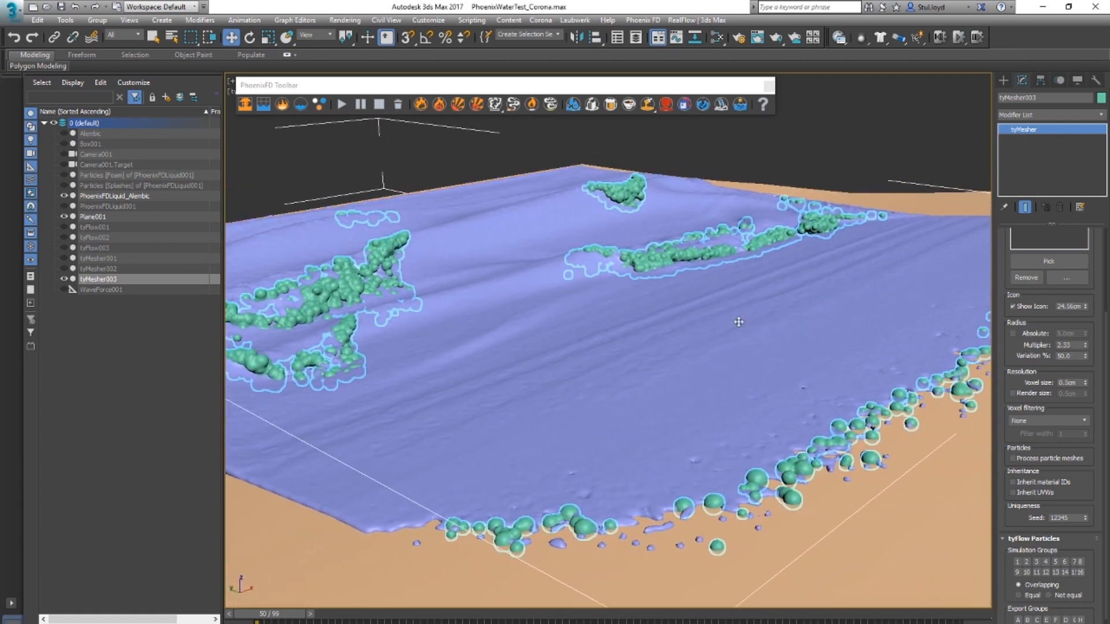
{"action": "middle_click_drag", "start_coordinate": [860, 423], "coordinate": [913, 350], "text": "alt"}
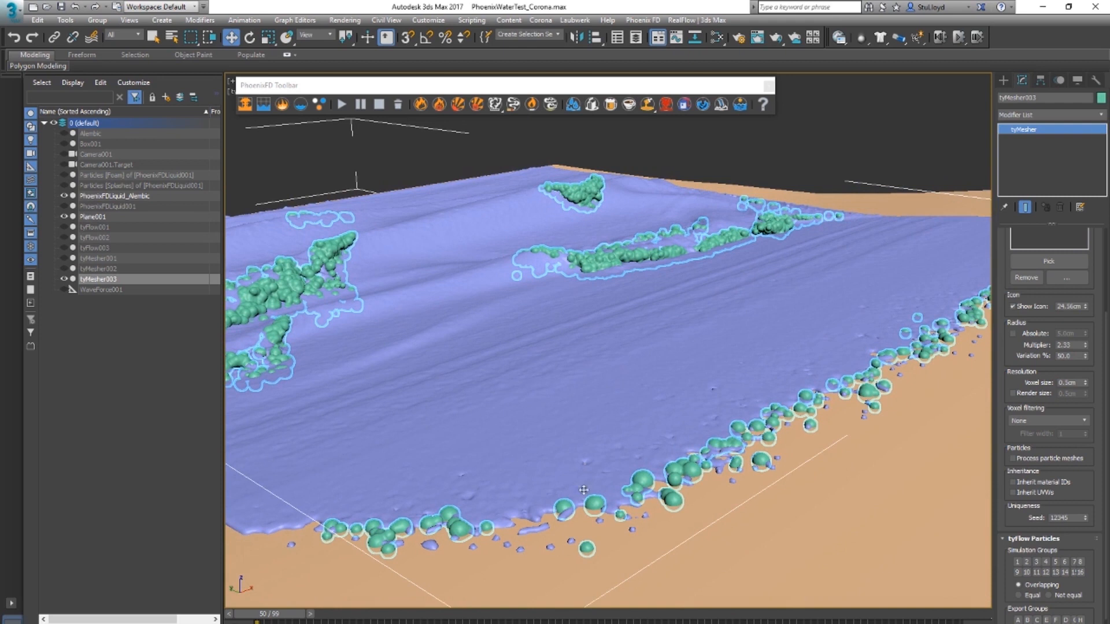
{"action": "middle_click_drag", "start_coordinate": [530, 507], "coordinate": [678, 448], "text": "alt"}
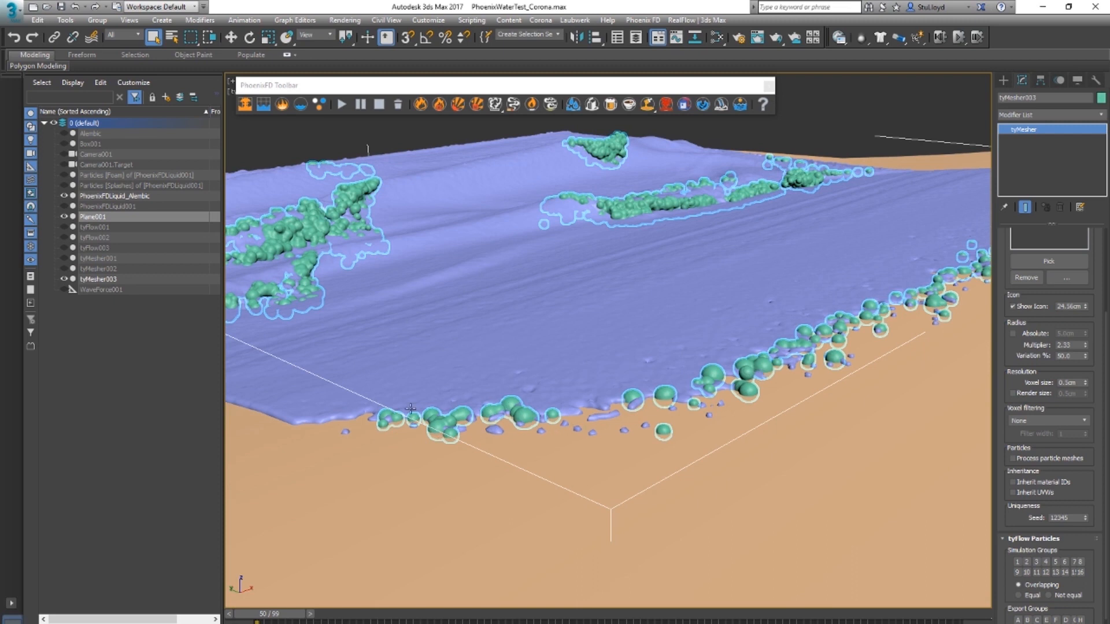
{"action": "middle_click_drag", "start_coordinate": [612, 375], "coordinate": [711, 403]}
{"action": "middle_click_drag", "start_coordinate": [615, 276], "coordinate": [769, 279]}
{"action": "scroll", "coordinate": [717, 275], "scroll_direction": "up", "scroll_amount": 2}
{"action": "middle_click_drag", "start_coordinate": [631, 276], "coordinate": [765, 333]}
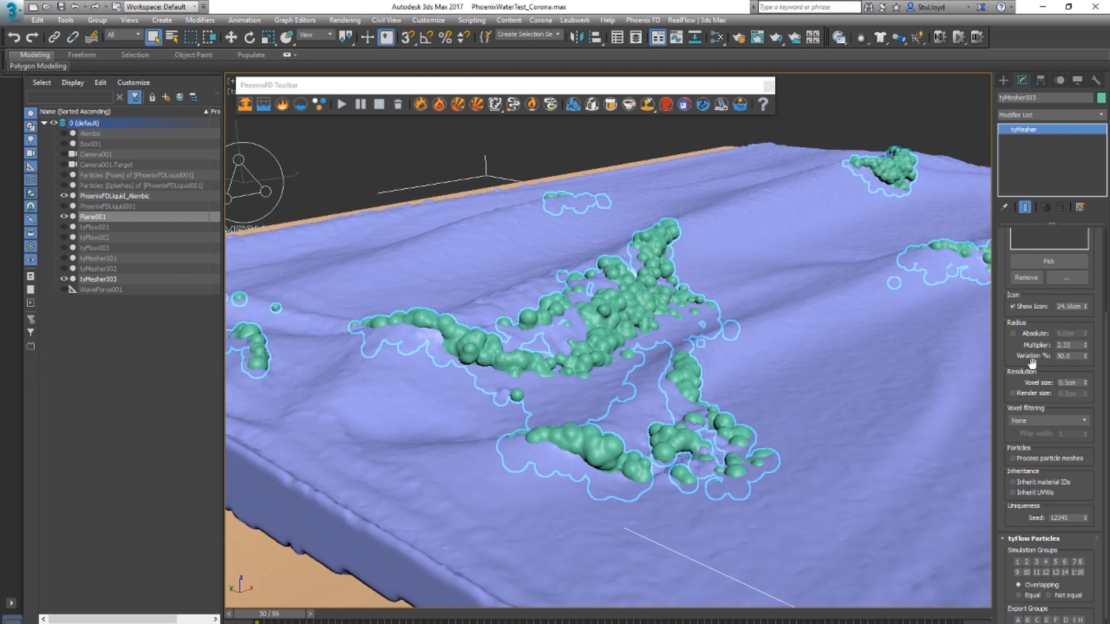
Apply Gaussian voxel filtering to tyMesher003 to smooth the splash mesh.
{"action": "left_click", "coordinate": [1077, 421]}
{"action": "left_click", "coordinate": [1075, 434]}
{"action": "middle_click_drag", "start_coordinate": [750, 325], "coordinate": [677, 349]}
{"action": "scroll", "coordinate": [651, 414], "scroll_direction": "down", "scroll_amount": 3}
Open the Slate Material Editor and create a CoronaVolumeMtl in the empty View2.
{"action": "key", "text": "m"}
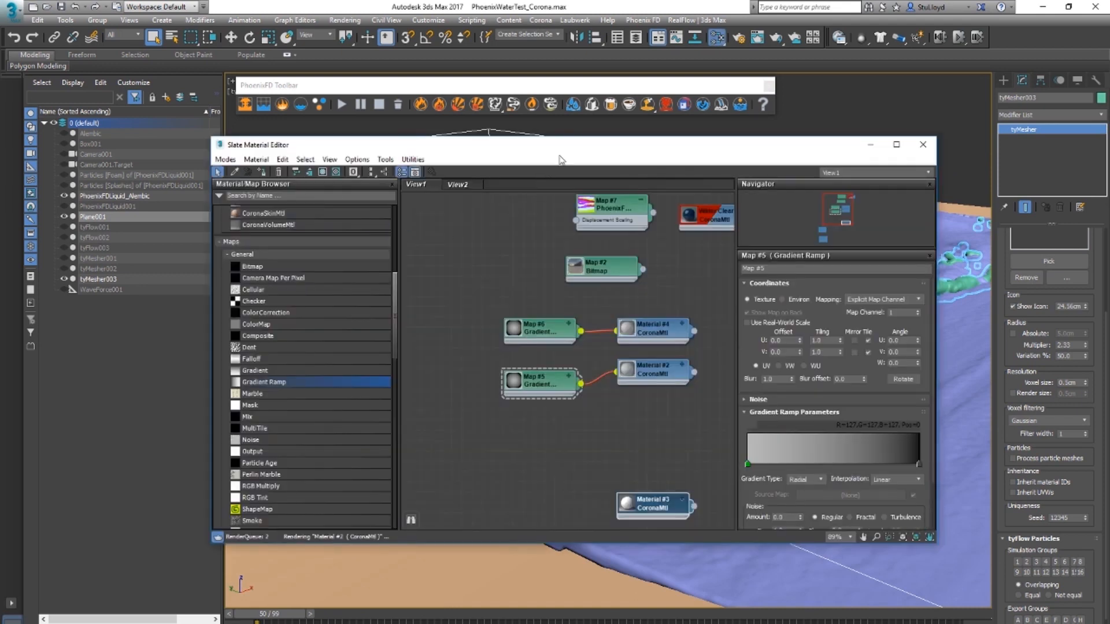
{"action": "left_click_drag", "start_coordinate": [347, 145], "coordinate": [273, 131]}
{"action": "left_click", "coordinate": [381, 171]}
{"action": "middle_click_drag", "start_coordinate": [491, 385], "coordinate": [520, 310]}
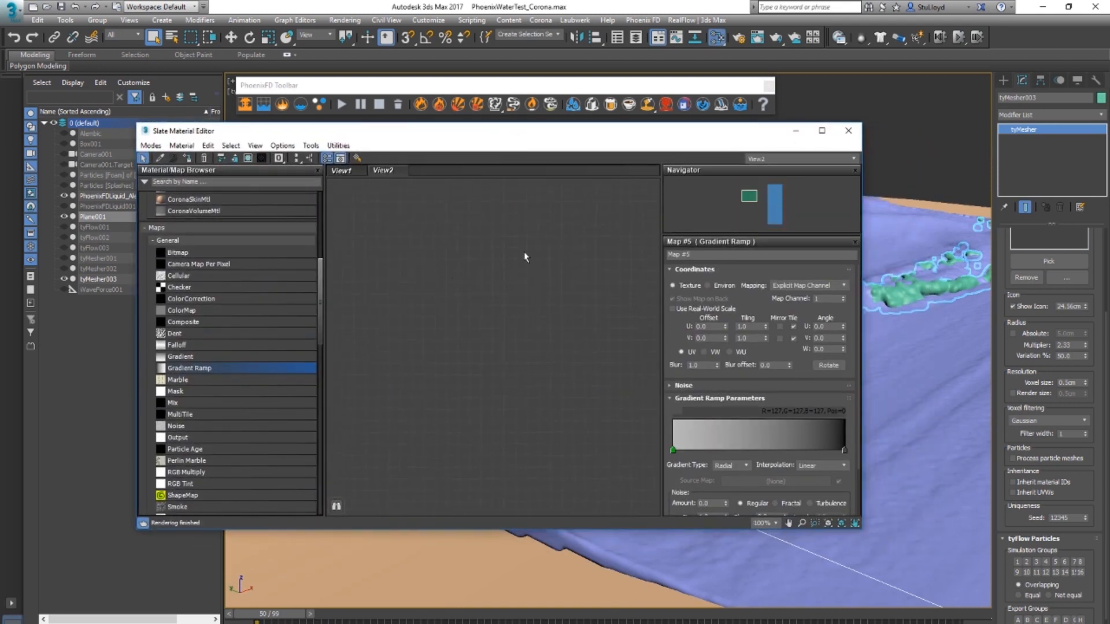
{"action": "scroll", "coordinate": [237, 342], "scroll_direction": "up", "scroll_amount": 6}
{"action": "scroll", "coordinate": [245, 347], "scroll_direction": "down", "scroll_amount": 2}
{"action": "left_click_drag", "start_coordinate": [202, 422], "coordinate": [555, 274]}
{"action": "left_click_drag", "start_coordinate": [614, 132], "coordinate": [629, 234]}
Assign the CoronaVolumeMtl to the splash mesh and view the mesh up close.
{"action": "right_click", "coordinate": [512, 358]}
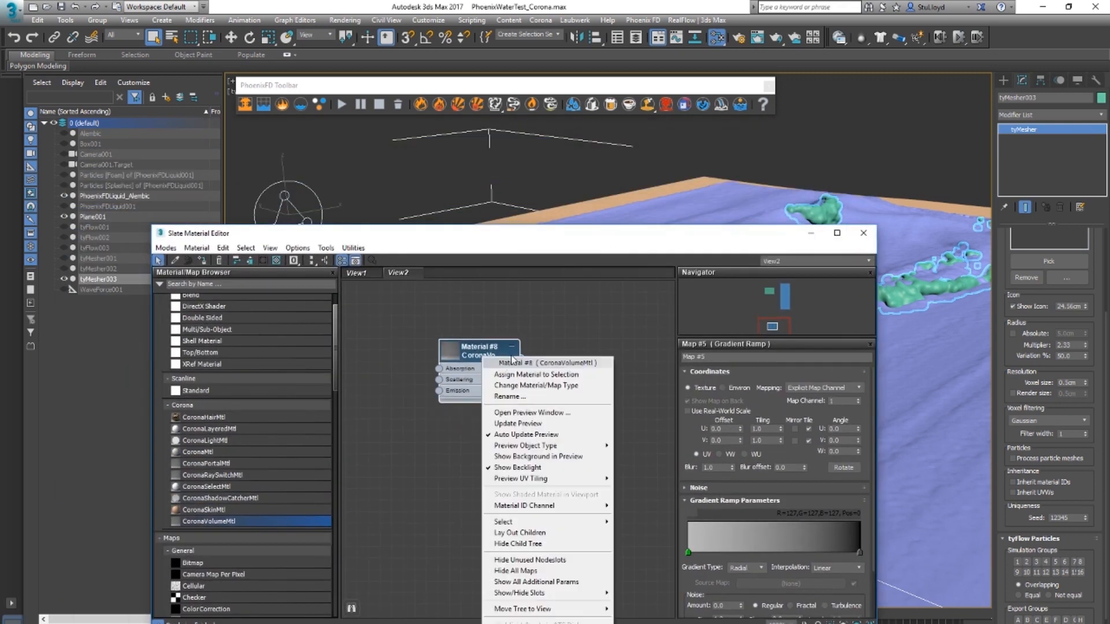
{"action": "left_click", "coordinate": [536, 375]}
{"action": "left_click_drag", "start_coordinate": [697, 234], "coordinate": [458, 195]}
{"action": "scroll", "coordinate": [773, 241], "scroll_direction": "up", "scroll_amount": 5}
{"action": "scroll", "coordinate": [744, 314], "scroll_direction": "up", "scroll_amount": 2}
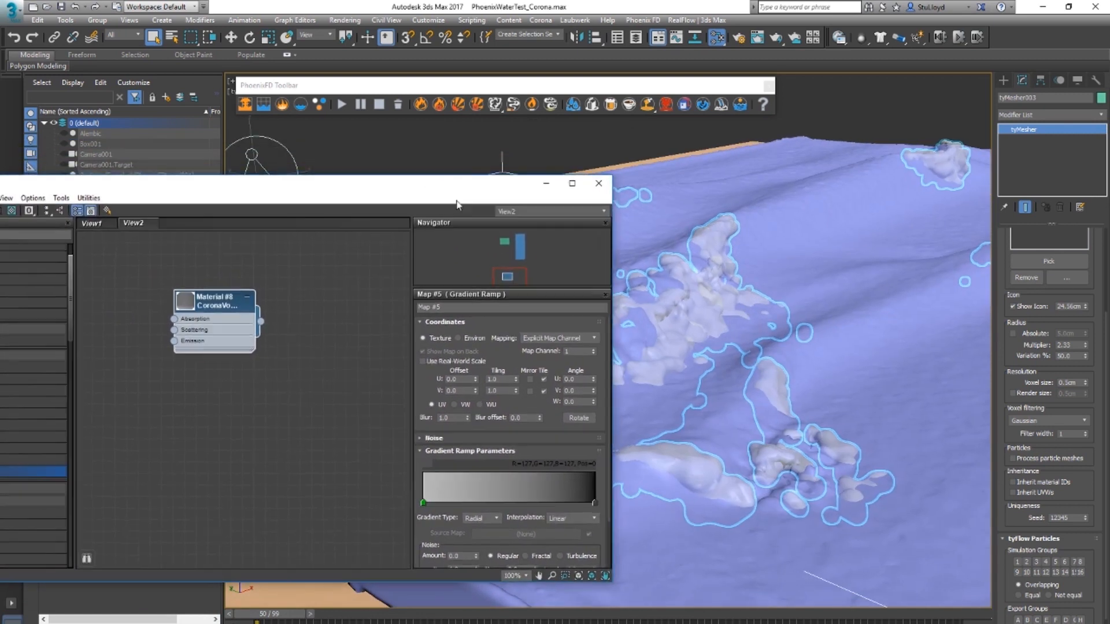
Open the splash mesh's CoronaVolumeMtl parameters and set the absorption distance to 4 cm.
{"action": "double_click", "coordinate": [211, 300]}
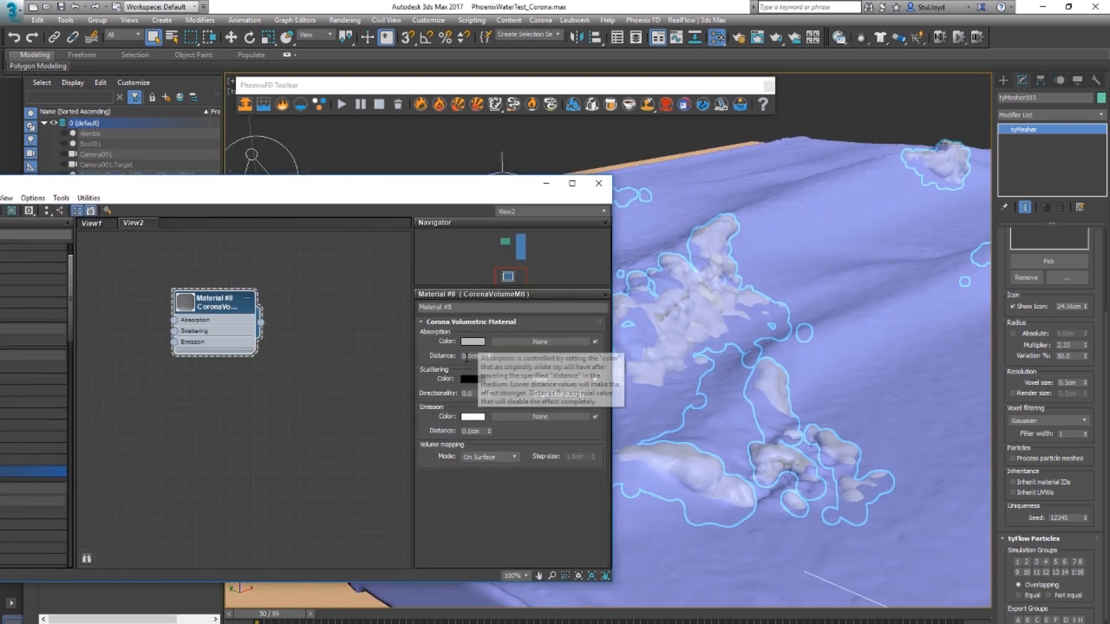
{"action": "left_click", "coordinate": [472, 356]}
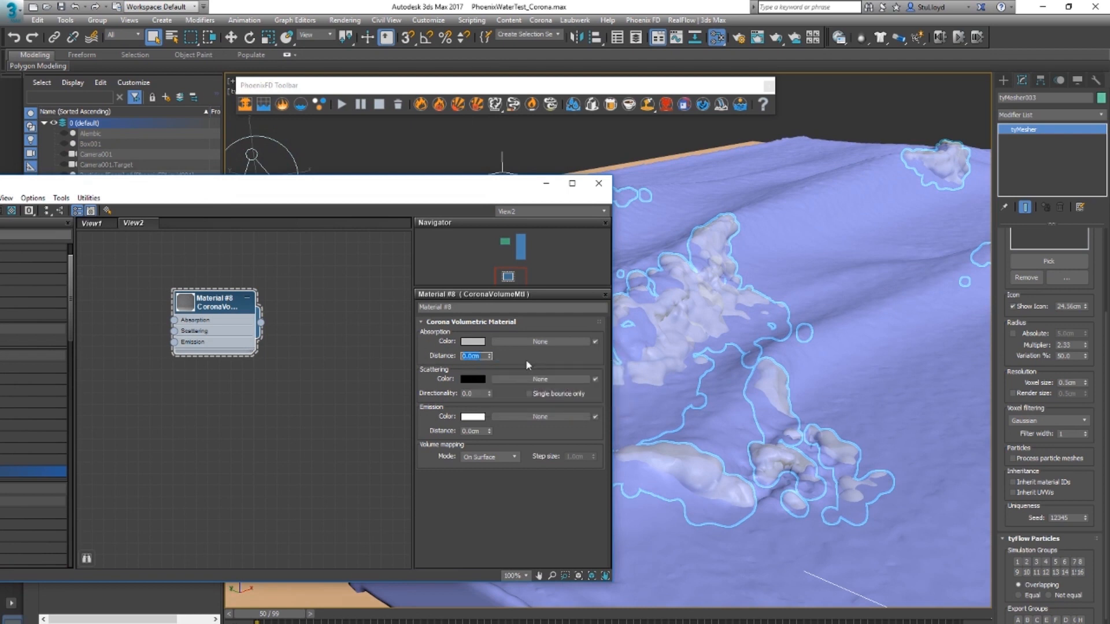
{"action": "type", "text": "4"}
{"action": "key", "text": "Return"}
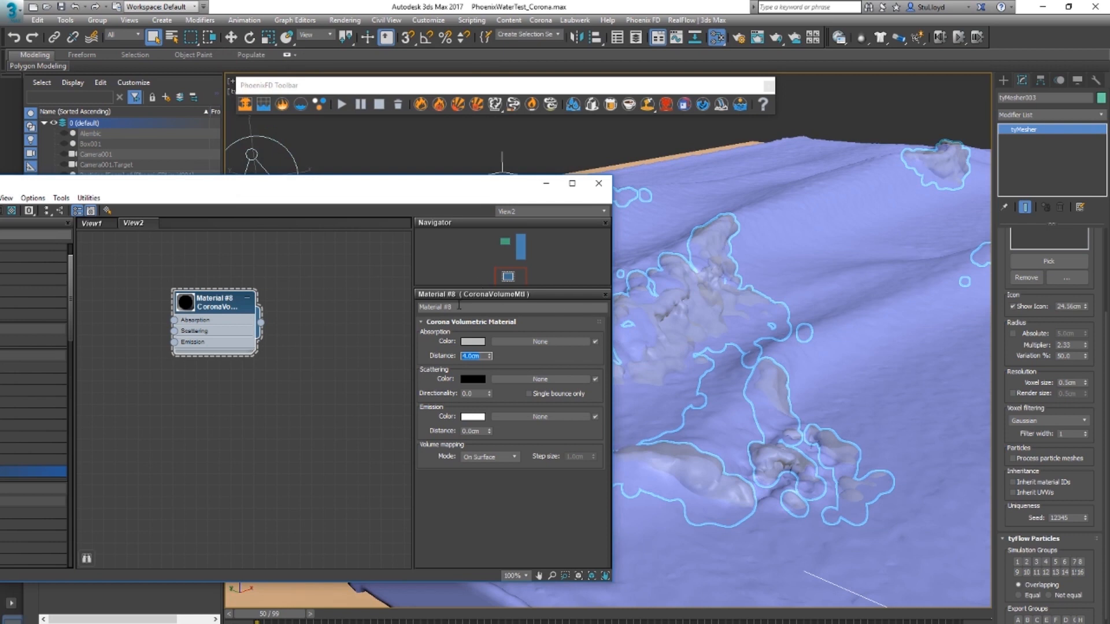
Set the volume material's scattering color to pure white and its absorption color to pure black.
{"action": "left_click", "coordinate": [471, 380]}
{"action": "left_click_drag", "start_coordinate": [345, 85], "coordinate": [343, 163]}
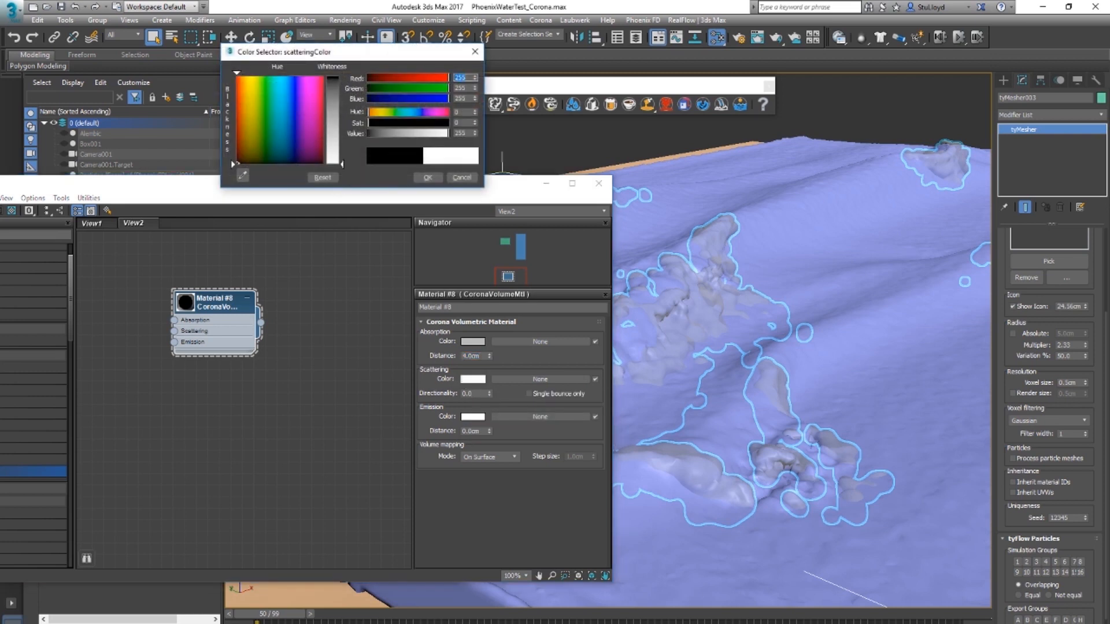
{"action": "left_click", "coordinate": [428, 177]}
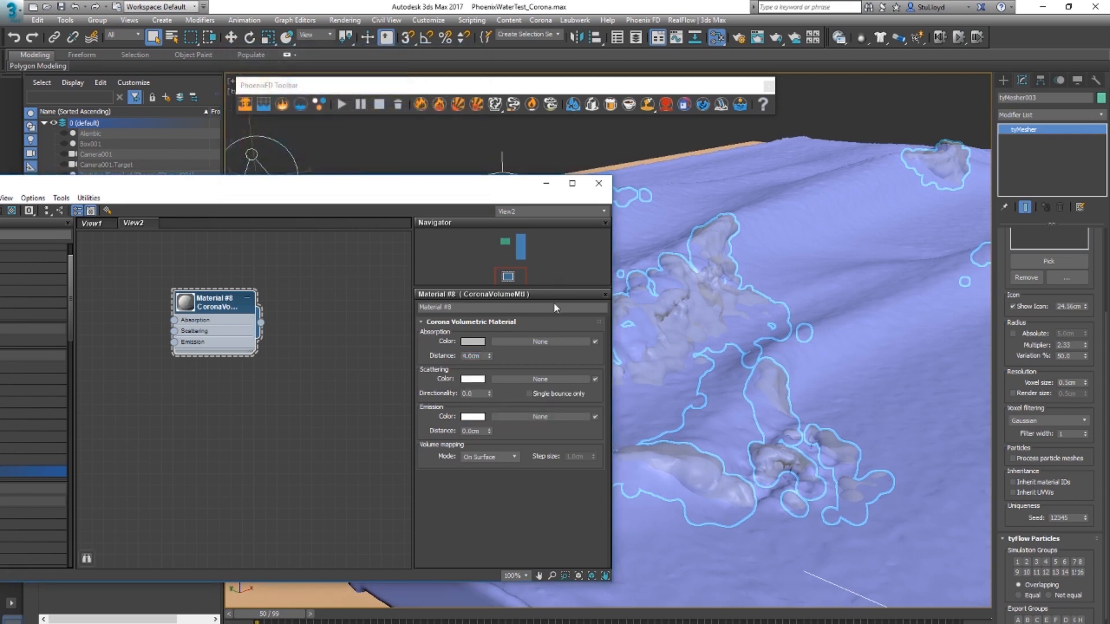
{"action": "left_click", "coordinate": [473, 342]}
{"action": "left_click_drag", "start_coordinate": [343, 120], "coordinate": [342, 77]}
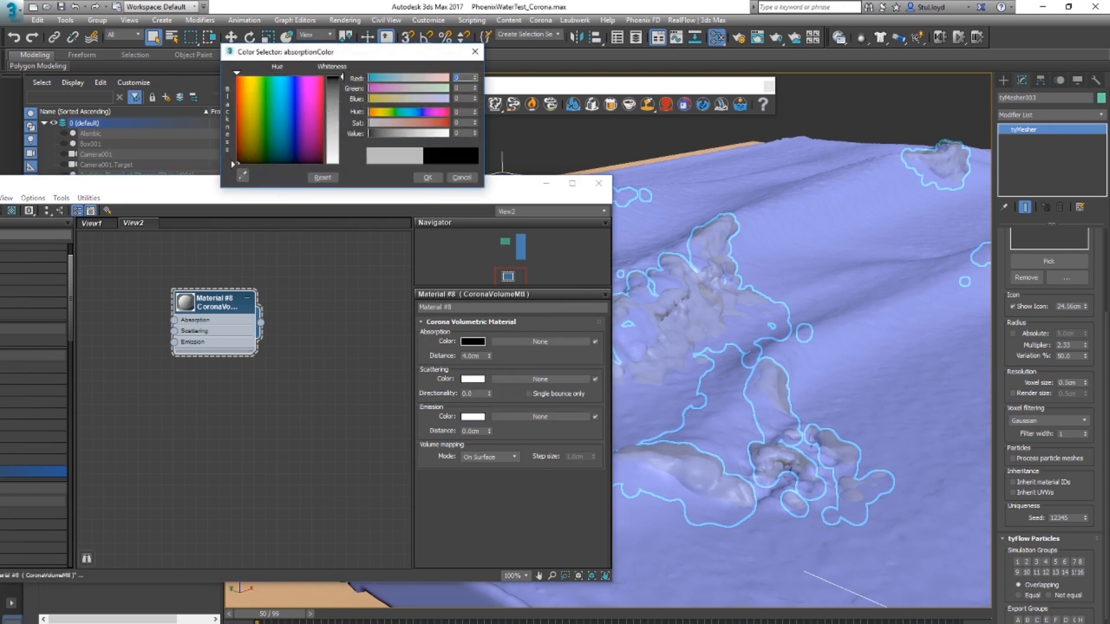
{"action": "left_click", "coordinate": [428, 177]}
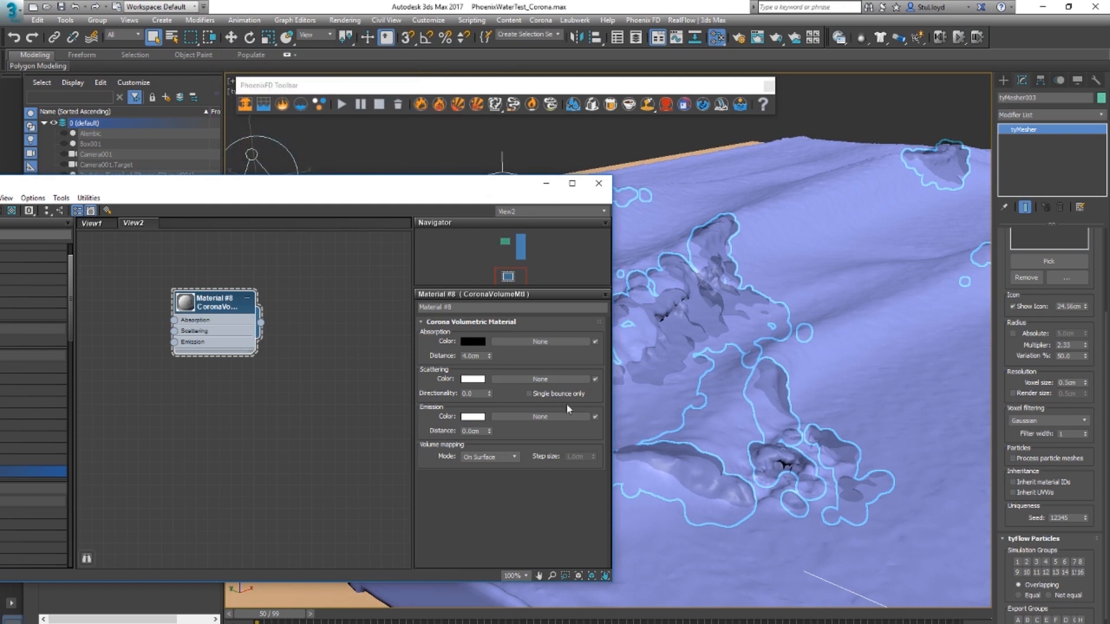
Set the material's volume mapping mode to Inside Volume and render the scene with the whole water surface in view.
{"action": "left_click", "coordinate": [513, 457]}
{"action": "left_click", "coordinate": [480, 475]}
{"action": "left_click_drag", "start_coordinate": [452, 188], "coordinate": [290, 240]}
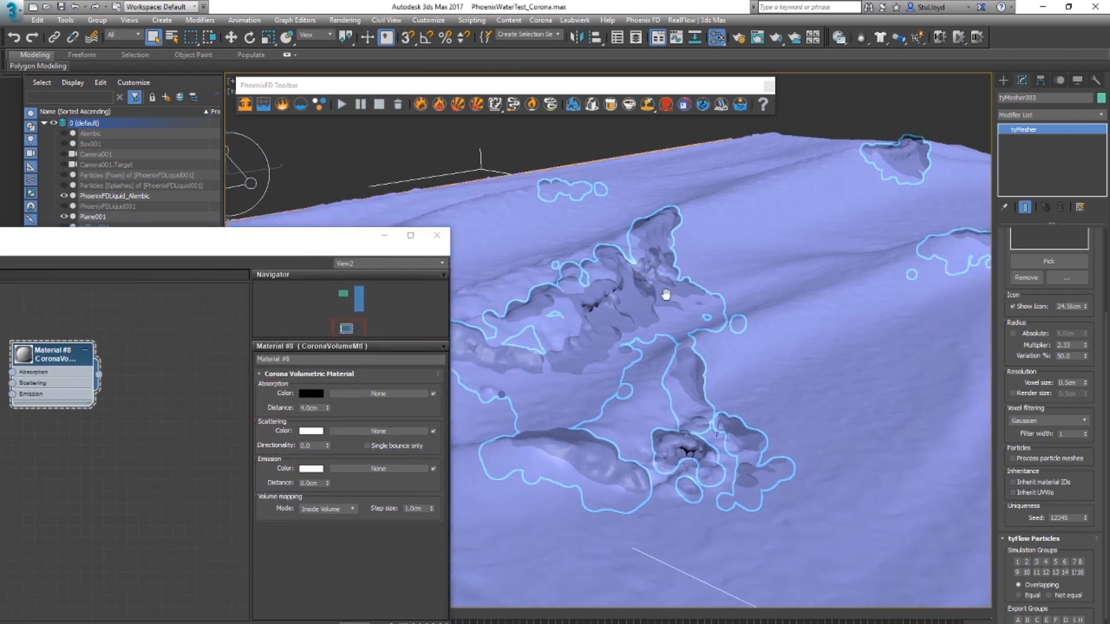
{"action": "scroll", "coordinate": [676, 295], "scroll_direction": "down", "scroll_amount": 3}
{"action": "middle_click_drag", "start_coordinate": [716, 310], "coordinate": [682, 315]}
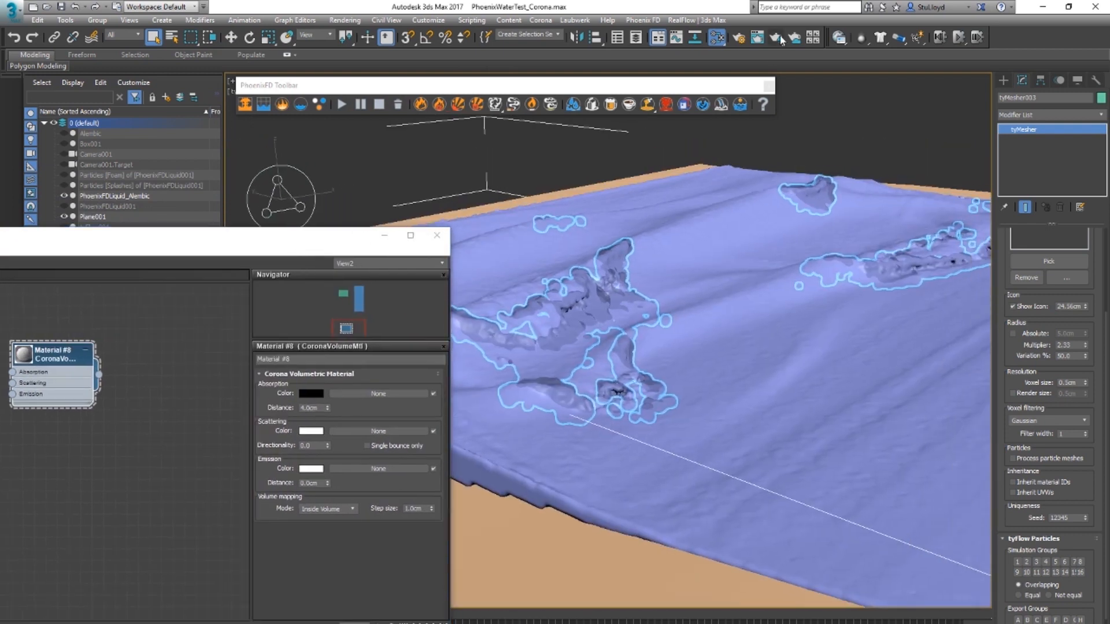
{"action": "left_click", "coordinate": [779, 38]}
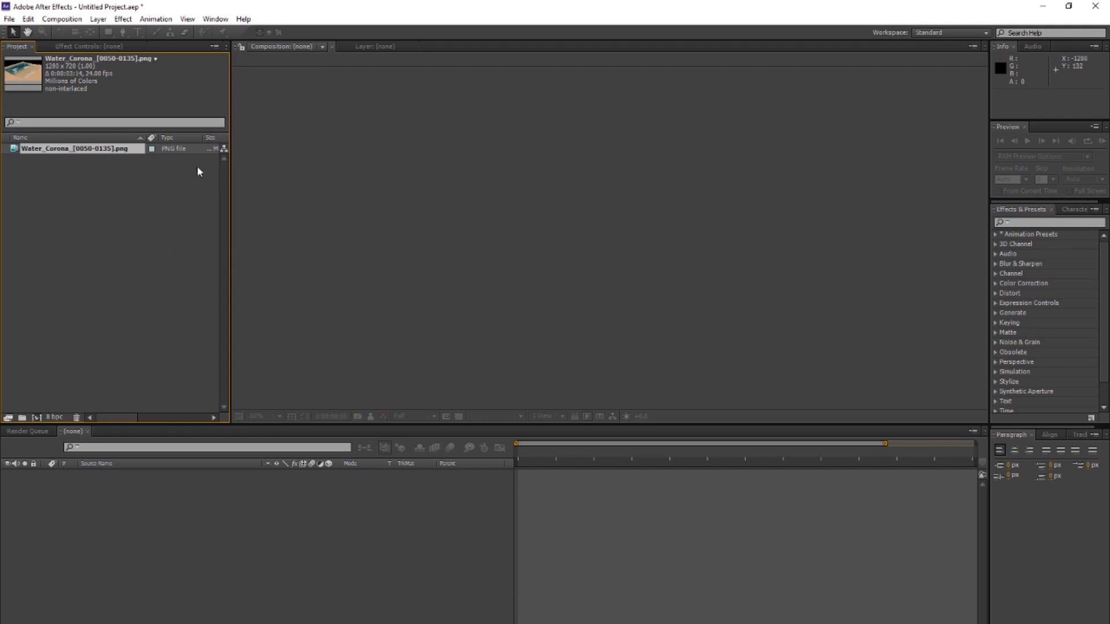
In After Effects, create a composition from Water_Corona_[0050-0135].png and play it at Full preview resolution.
{"action": "left_click_drag", "start_coordinate": [33, 152], "coordinate": [674, 351]}
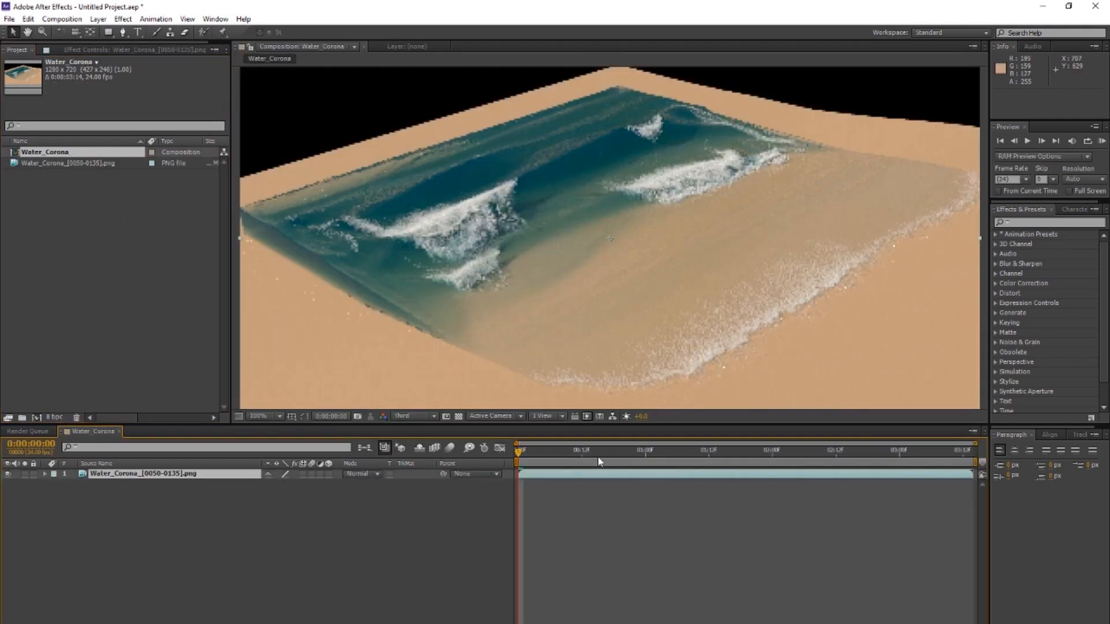
{"action": "left_click", "coordinate": [435, 416]}
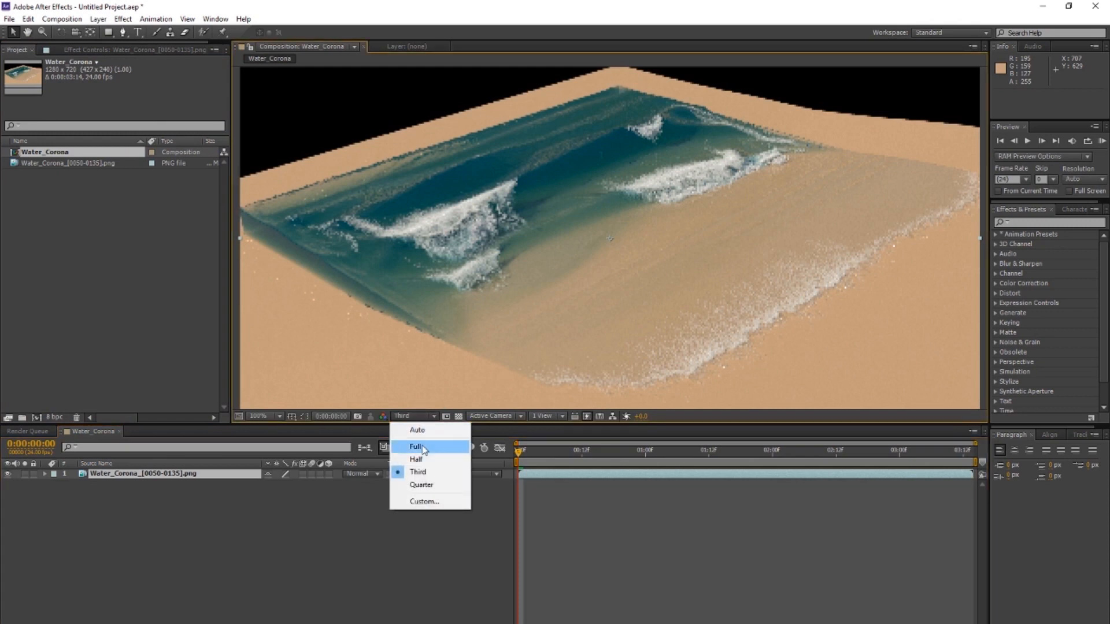
{"action": "left_click", "coordinate": [426, 447]}
{"action": "key", "text": "space"}
Find the CC Force Motion Blur effect and apply it to the Water_Corona image sequence layer.
{"action": "left_click", "coordinate": [1035, 223]}
{"action": "type", "text": "motion"}
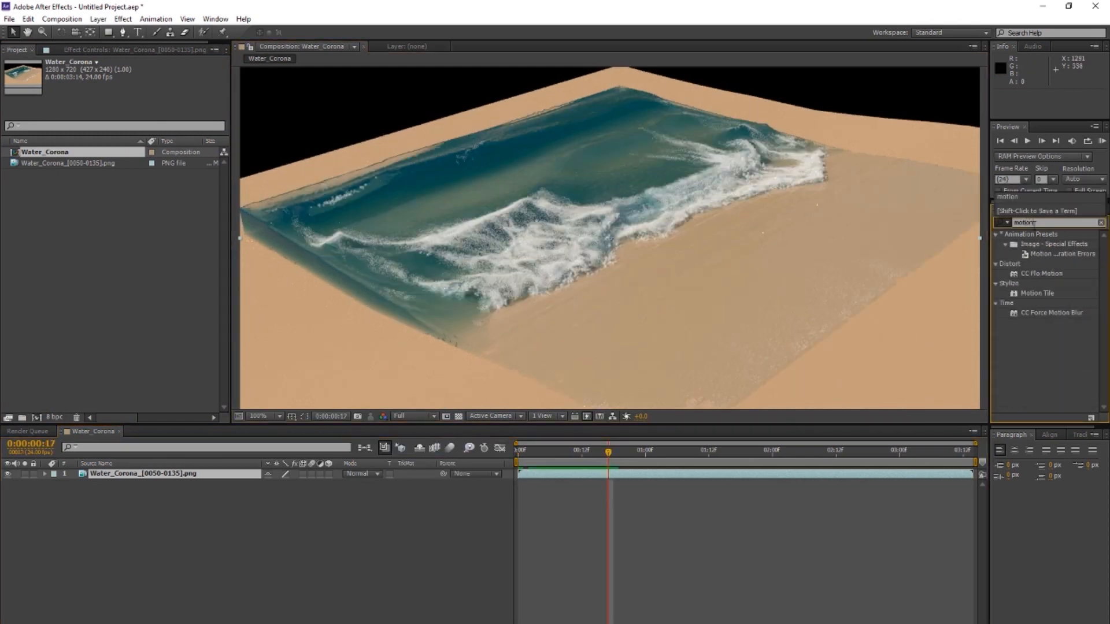
{"action": "left_click", "coordinate": [1048, 315]}
{"action": "left_click_drag", "start_coordinate": [1059, 319], "coordinate": [144, 473]}
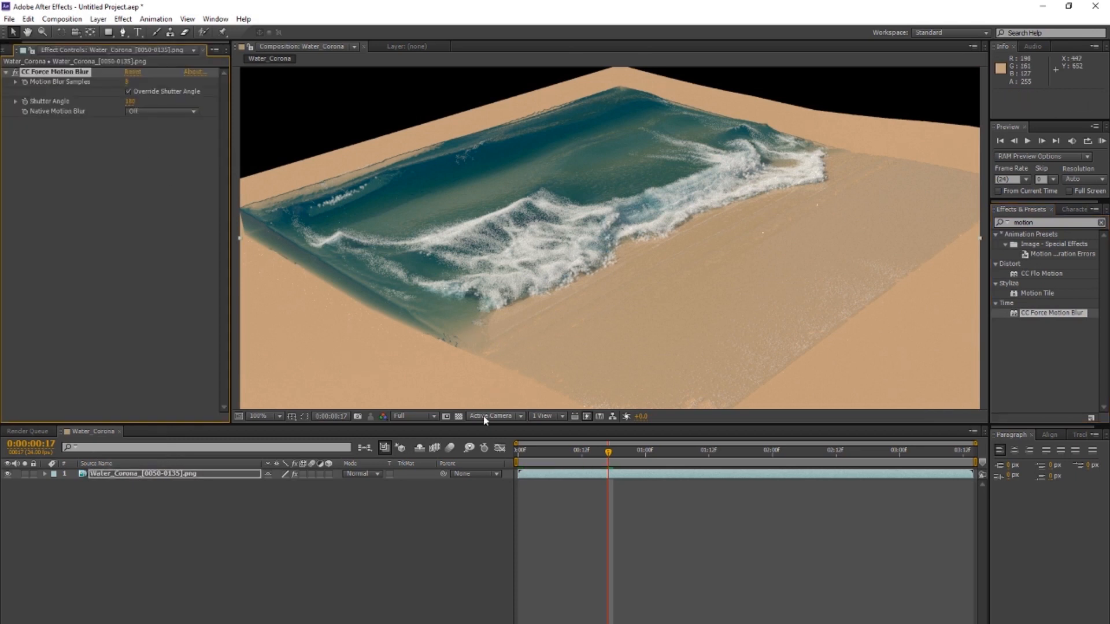
Enable frame blending for the layer and the composition, and preview the blurred animation.
{"action": "left_click", "coordinate": [304, 474]}
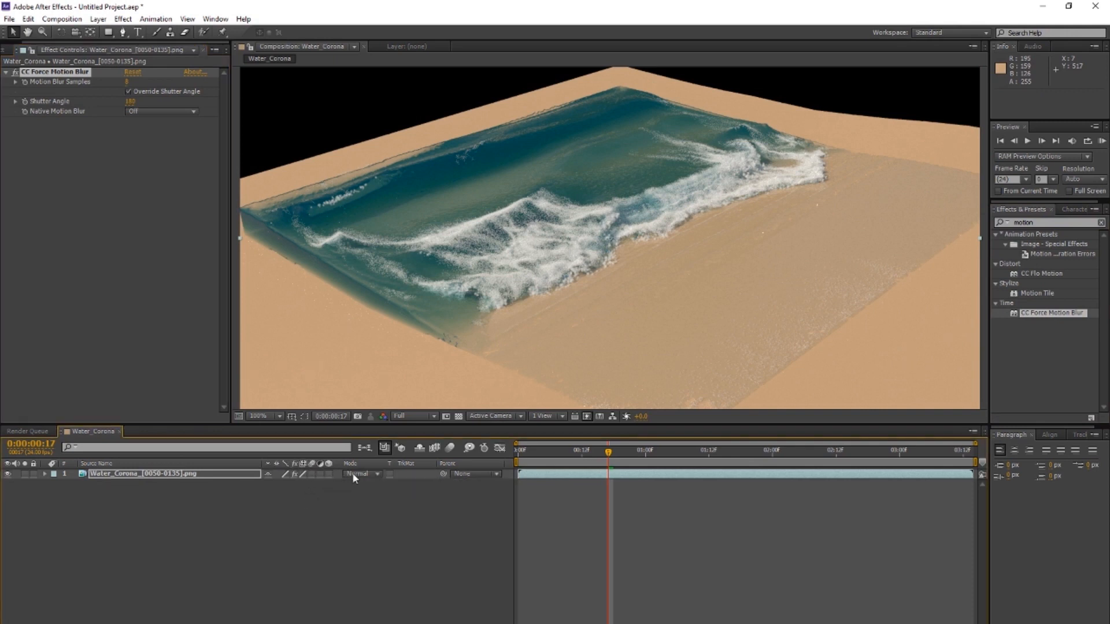
{"action": "left_click", "coordinate": [435, 448]}
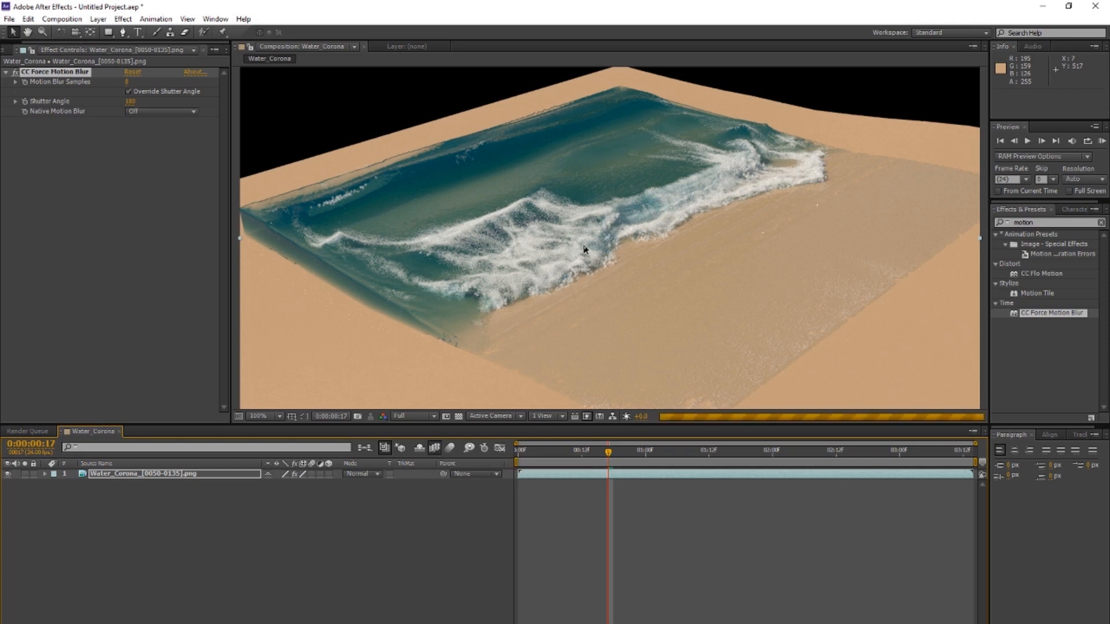
{"action": "key", "text": "space"}
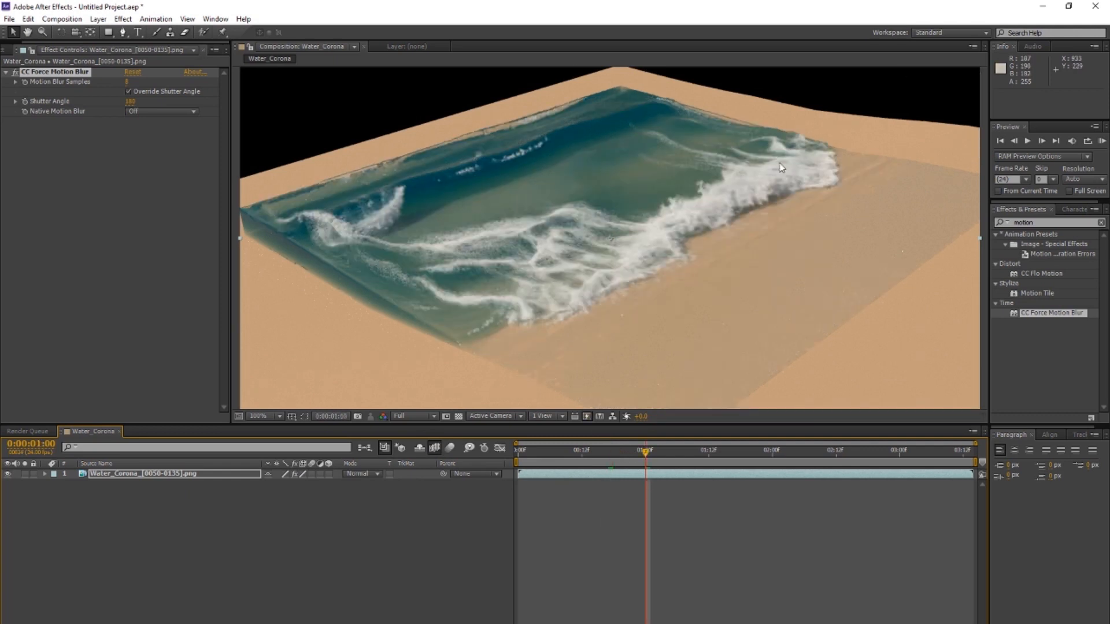
Set the CC Force Motion Blur shutter angle to 120.
{"action": "left_click", "coordinate": [131, 102]}
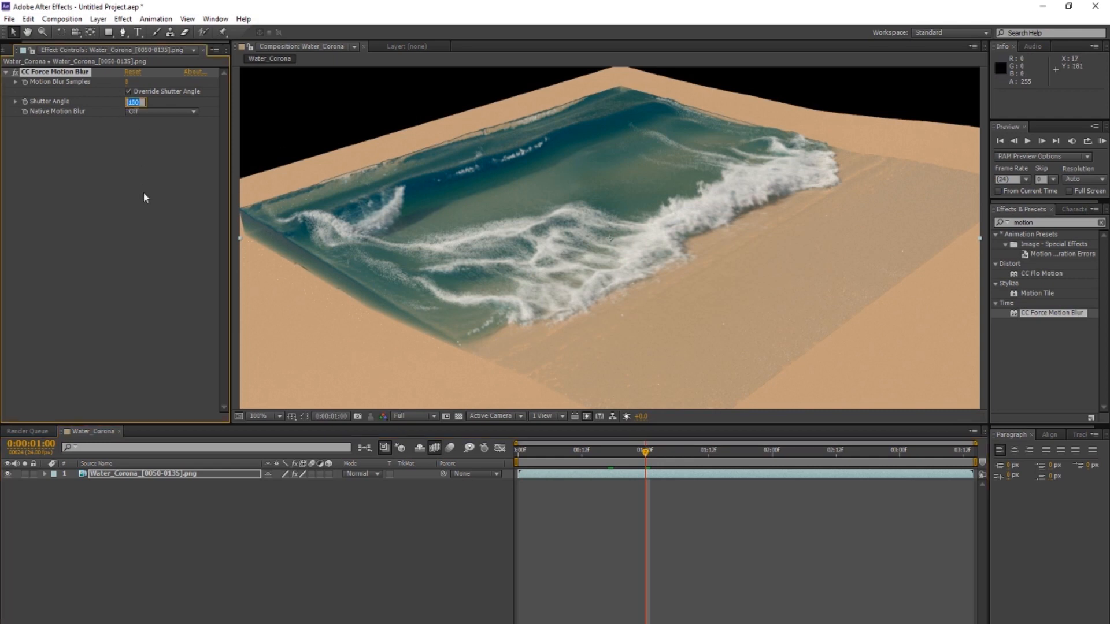
{"action": "type", "text": "120"}
{"action": "key", "text": "Return"}
Examine the motion blur on the breaking wave by stepping back four frames and checking frames around 0:00:00:12.
{"action": "key", "text": "Page_Up"}
{"action": "key", "text": "Page_Up"}
{"action": "key", "text": "Page_Up"}
{"action": "key", "text": "Page_Up"}
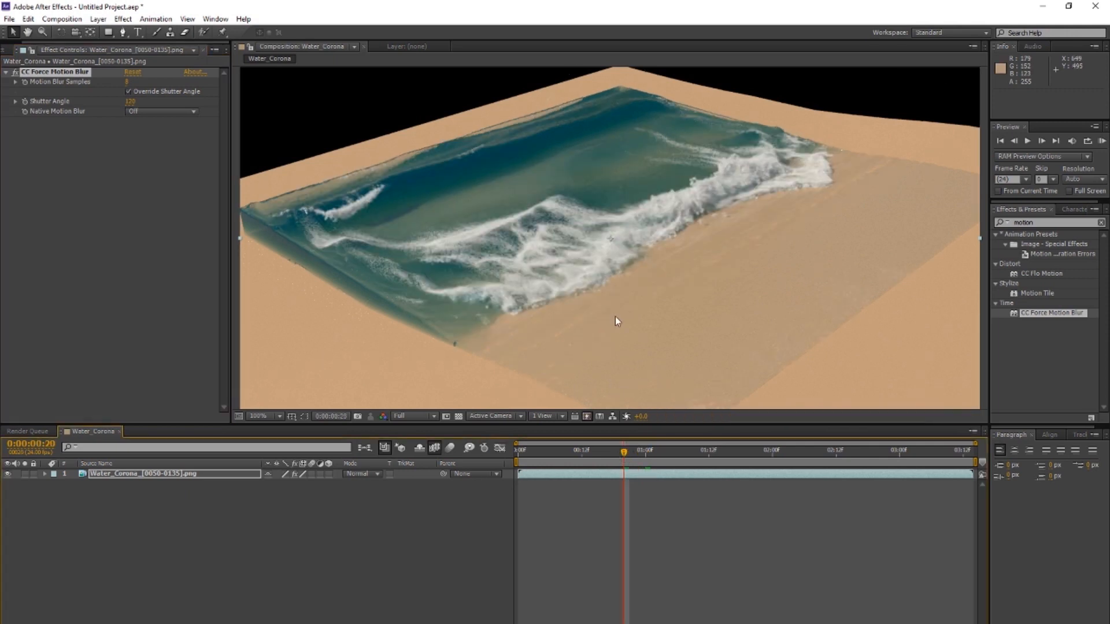
{"action": "left_click", "coordinate": [581, 456]}
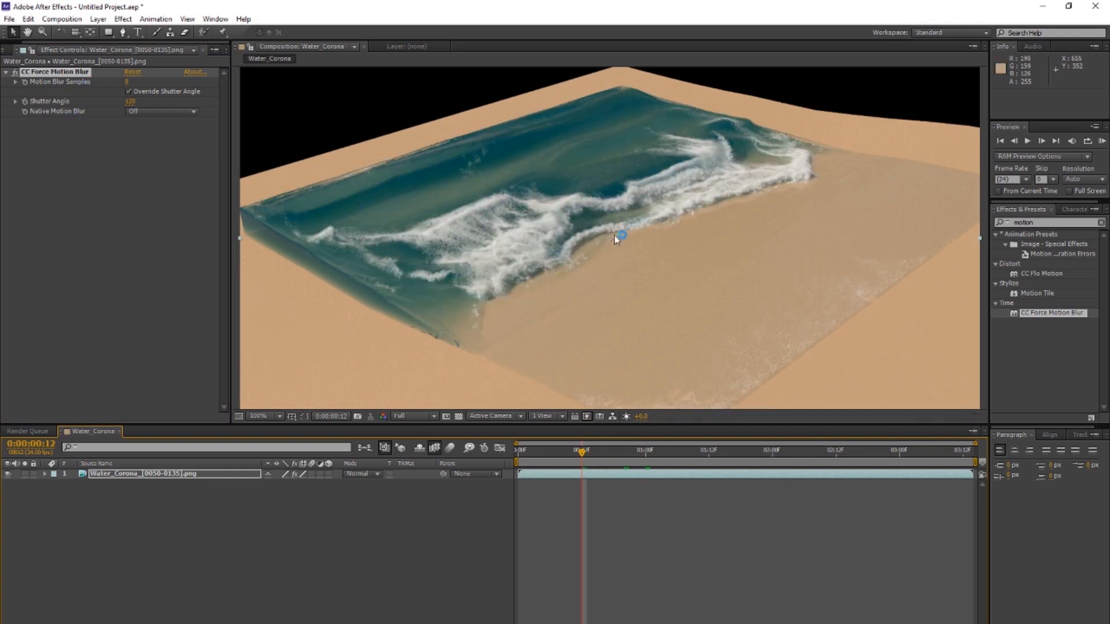
{"action": "left_click", "coordinate": [587, 455]}
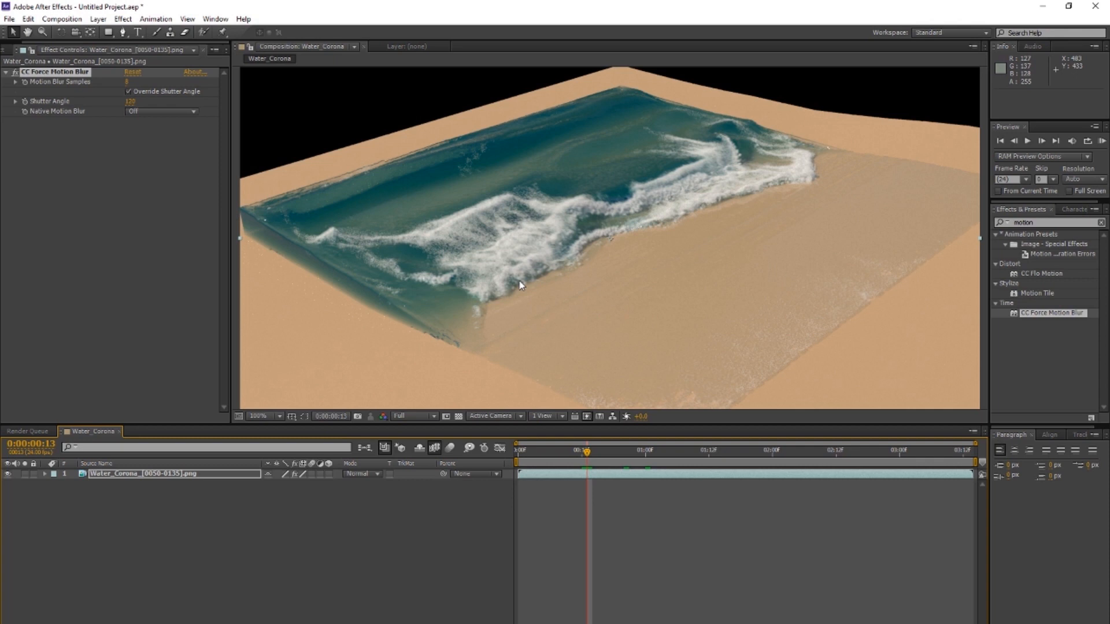
{"action": "mouse_move", "coordinate": [601, 451]}
{"action": "left_mouse_down"}
{"action": "mouse_move", "coordinate": [591, 454]}
{"action": "mouse_move", "coordinate": [614, 467]}
{"action": "mouse_move", "coordinate": [596, 466]}
{"action": "left_mouse_up"}
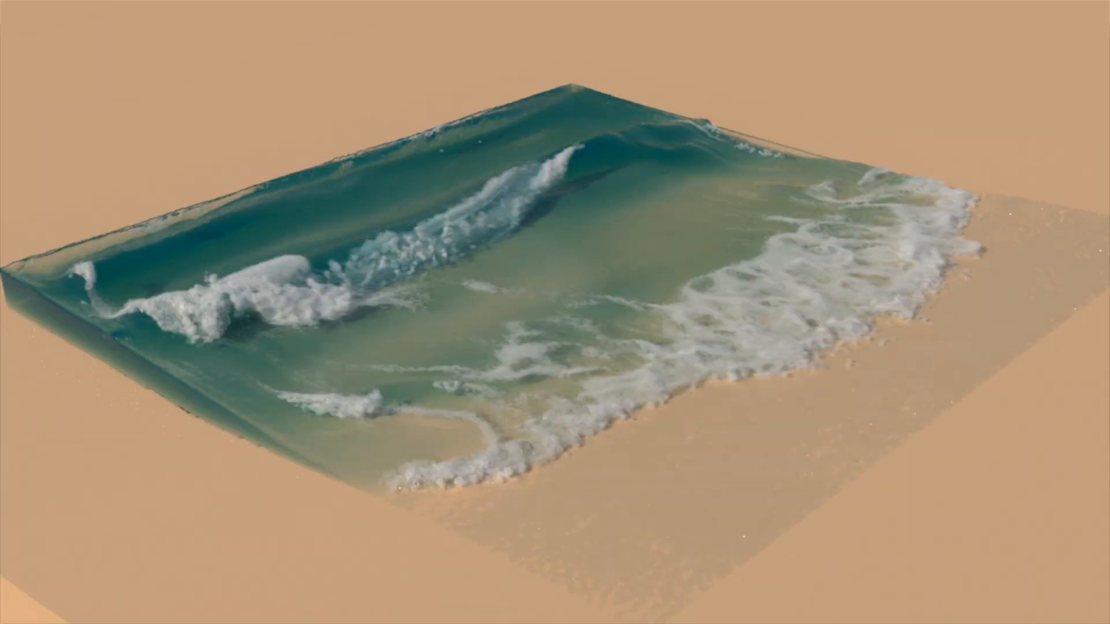